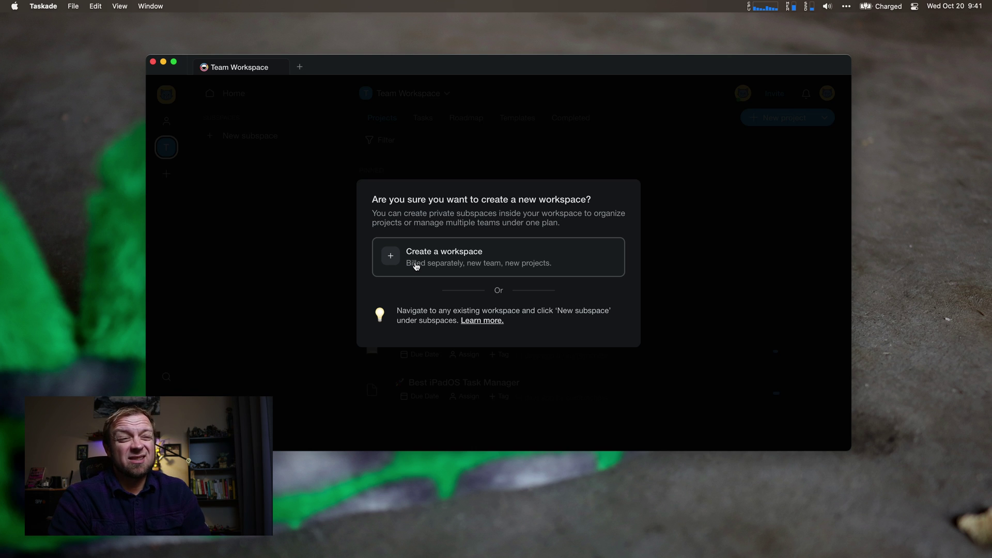
- Dismiss the new workspace prompt and create a subspace named Personal in Team Workspace without inviting anyone
left_click(703, 223)
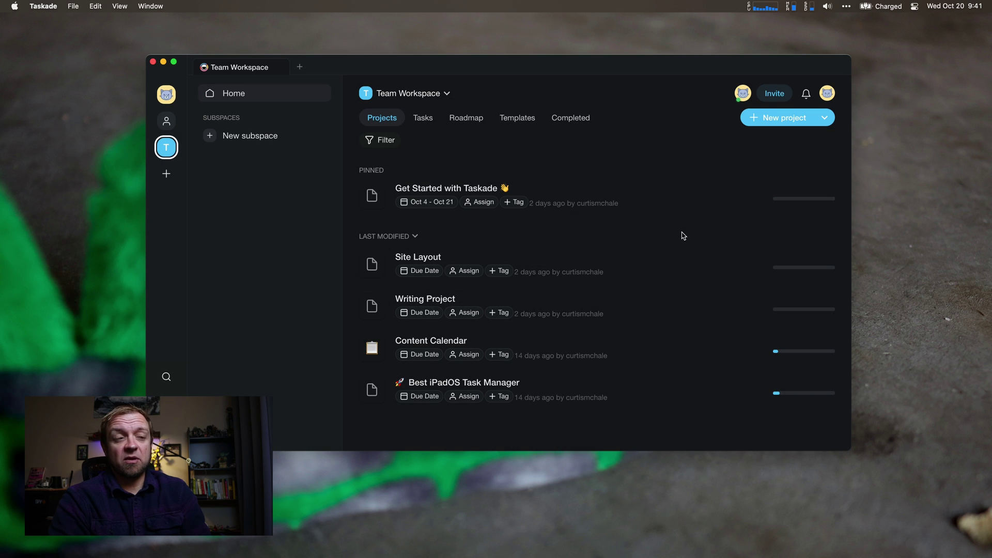
left_click(235, 138)
type("Personal")
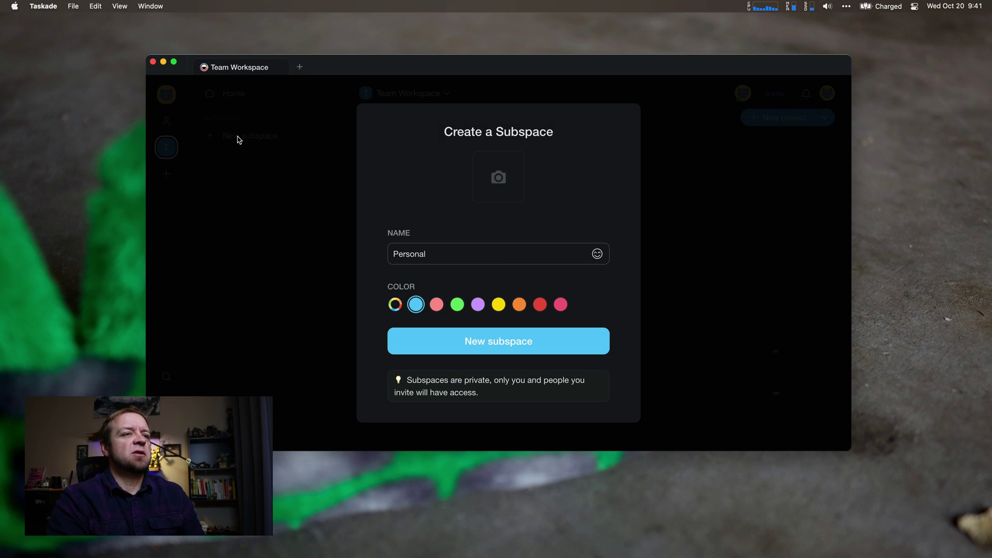
left_click(492, 340)
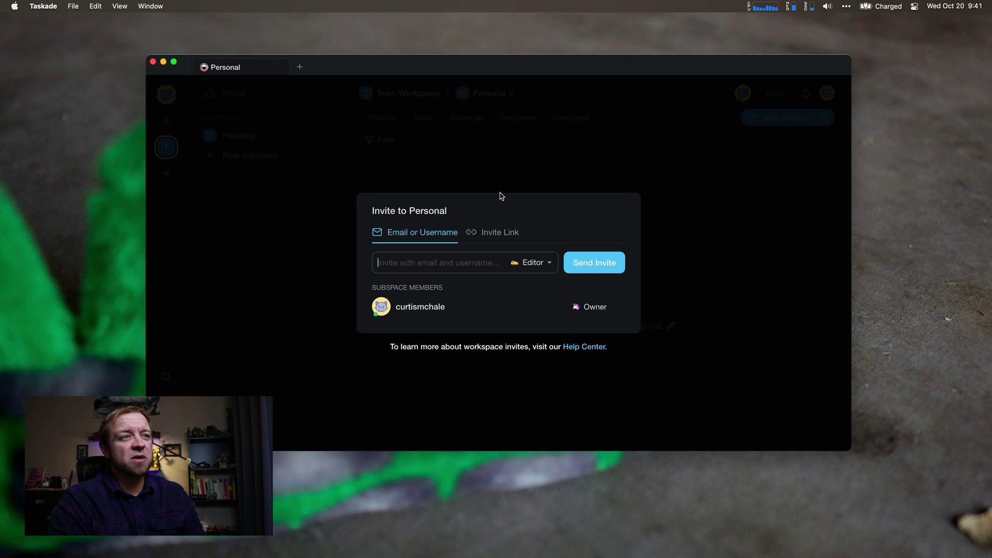
left_click(509, 170)
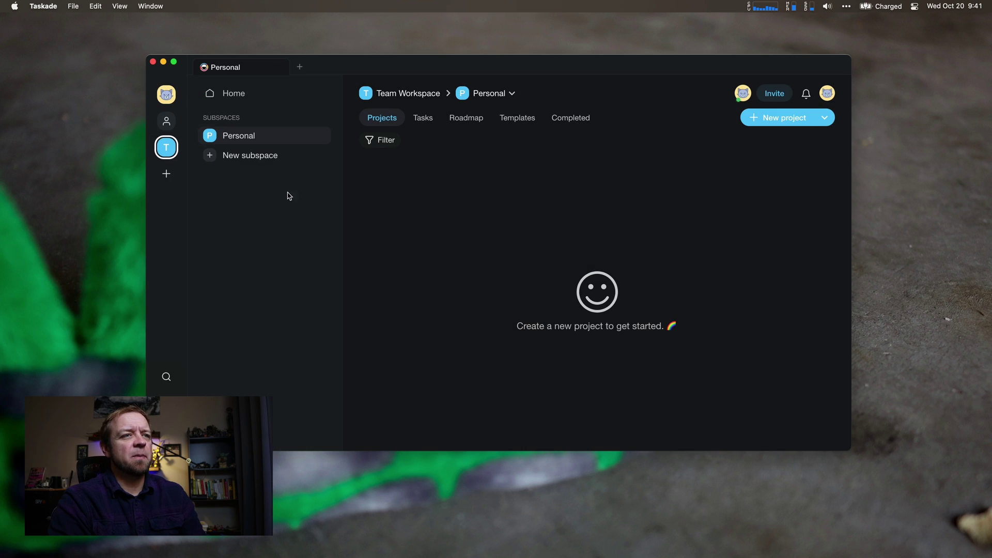
- Create a second subspace named YouTube in Team Workspace without inviting anyone
left_click(222, 161)
type("YouTube")
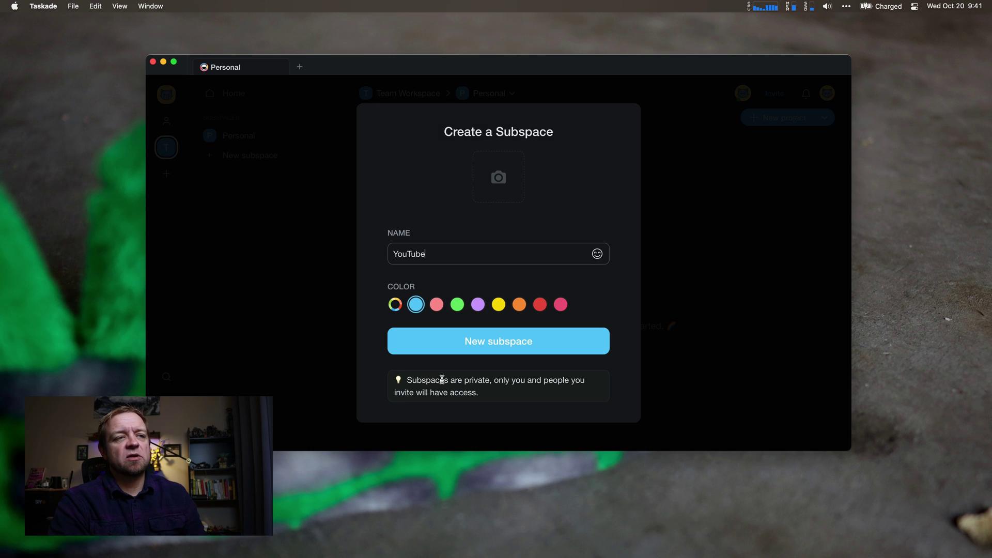
left_click(478, 352)
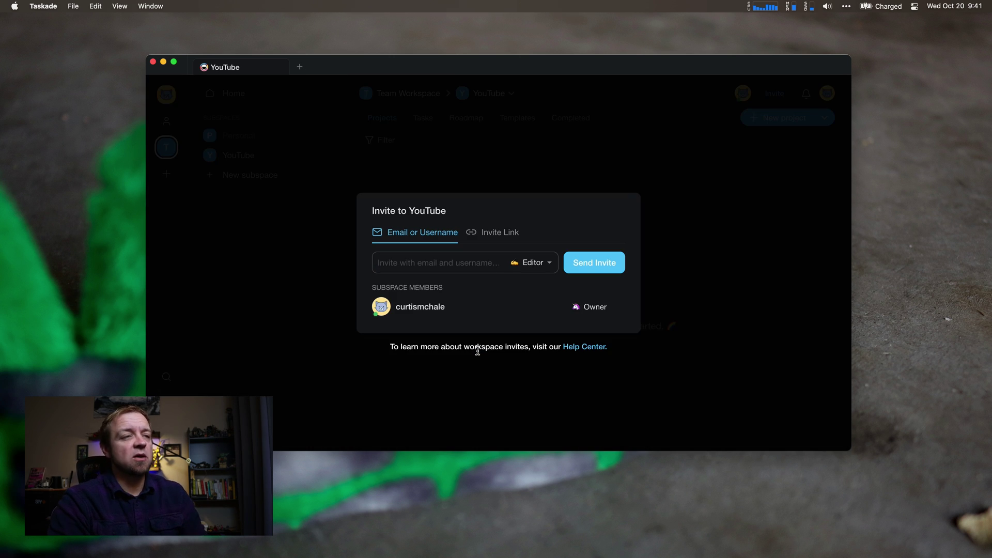
left_click(447, 378)
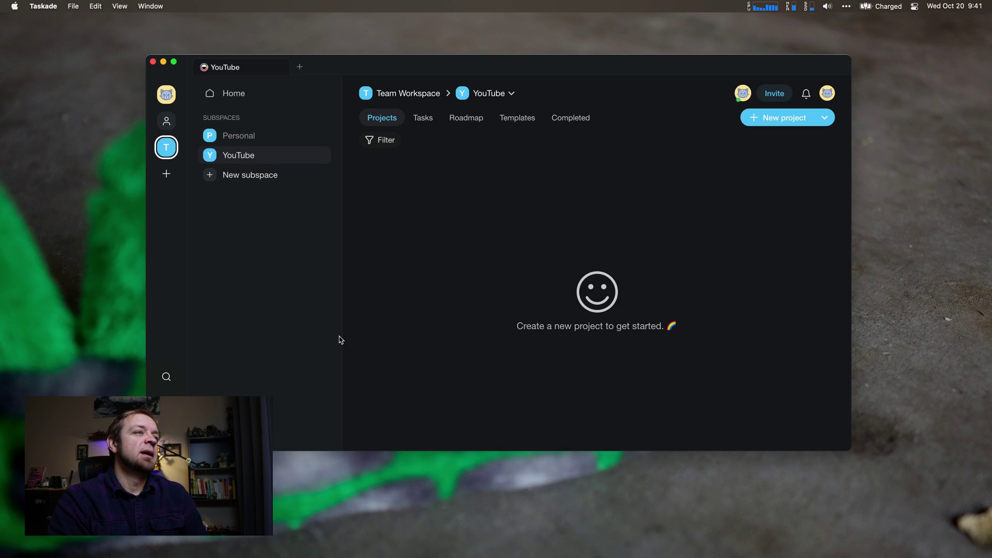
- Move the Content Calendar project from the Team Workspace home into the YouTube subspace
left_click(239, 135)
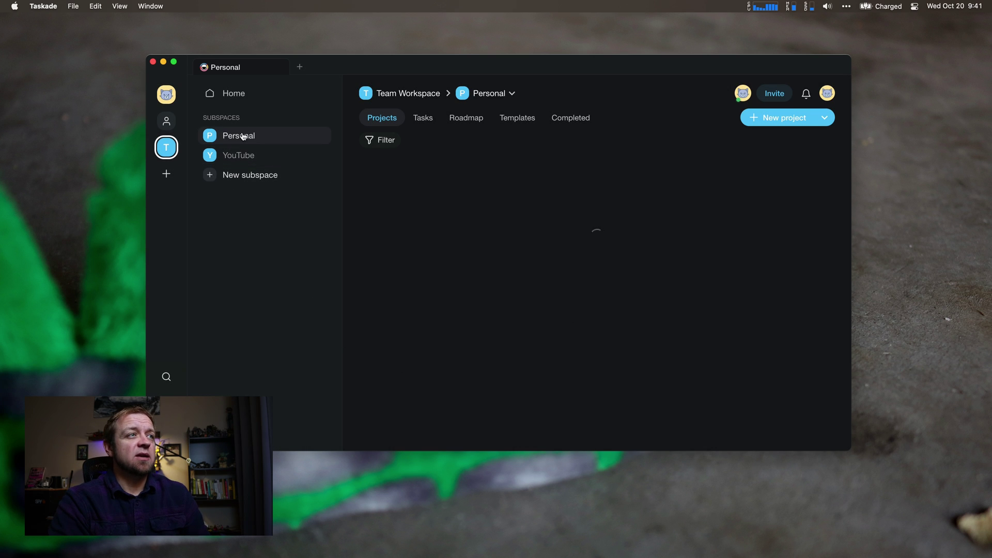
left_click(239, 157)
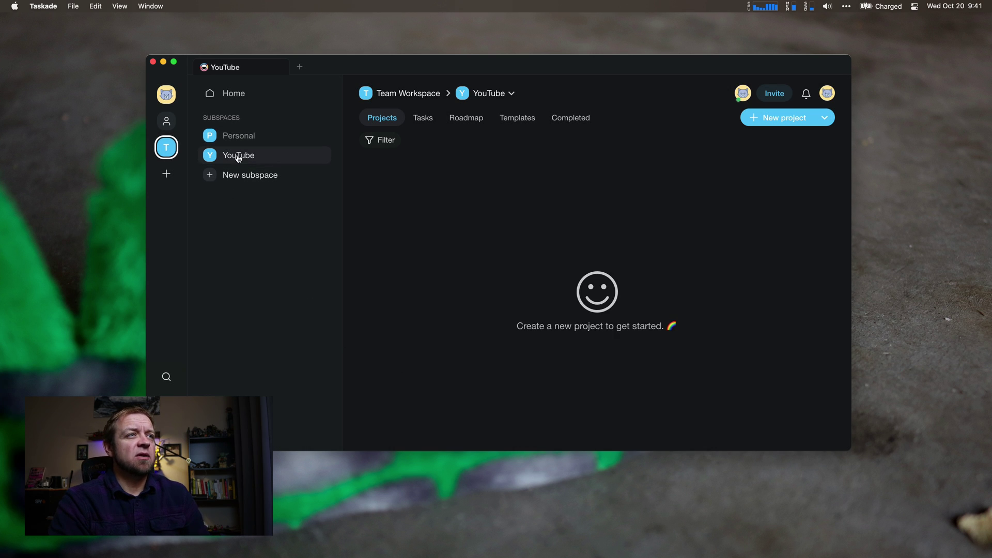
left_click(234, 93)
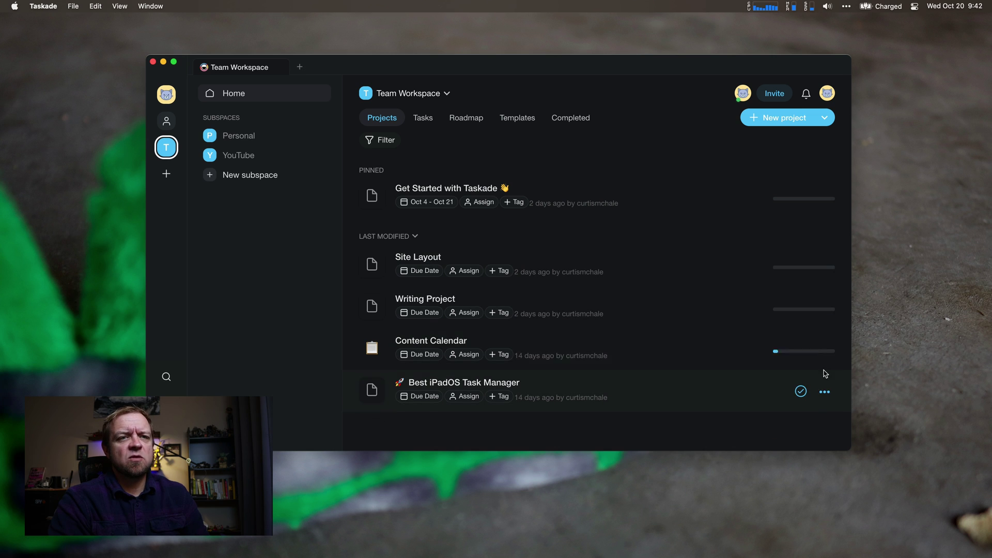
left_click(825, 351)
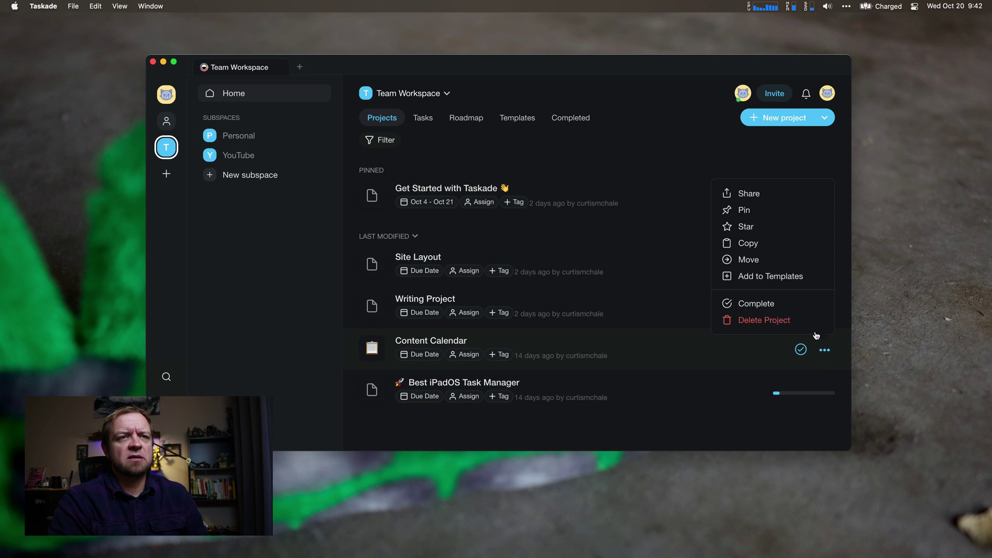
left_click(779, 259)
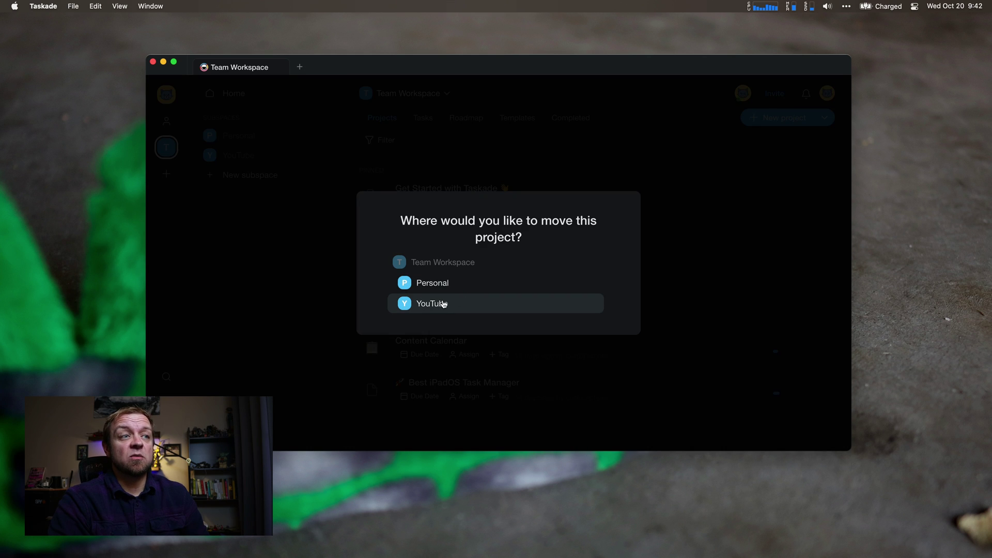
left_click(443, 304)
left_click(600, 290)
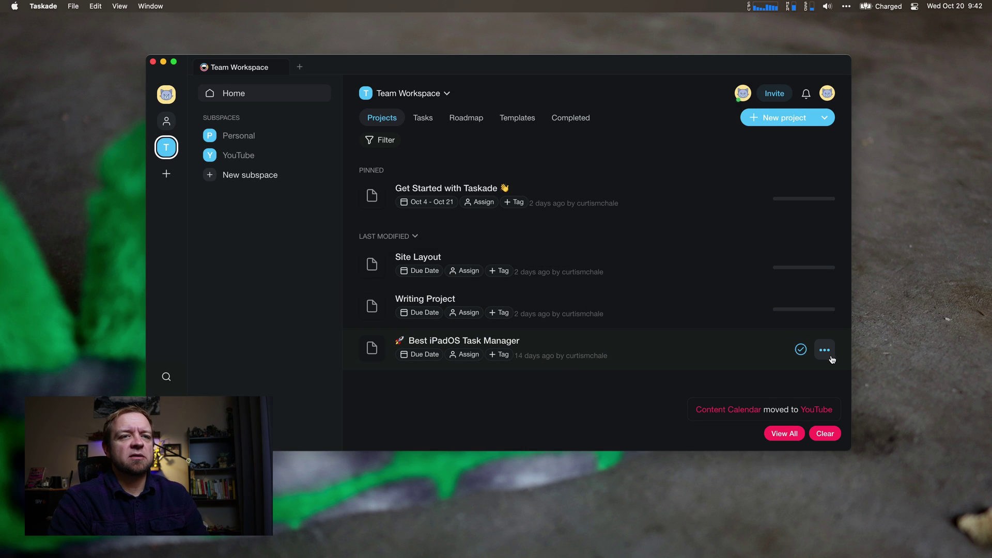
- Move the Best iPadOS Task Manager project from the Team Workspace home into the YouTube subspace
left_click(828, 354)
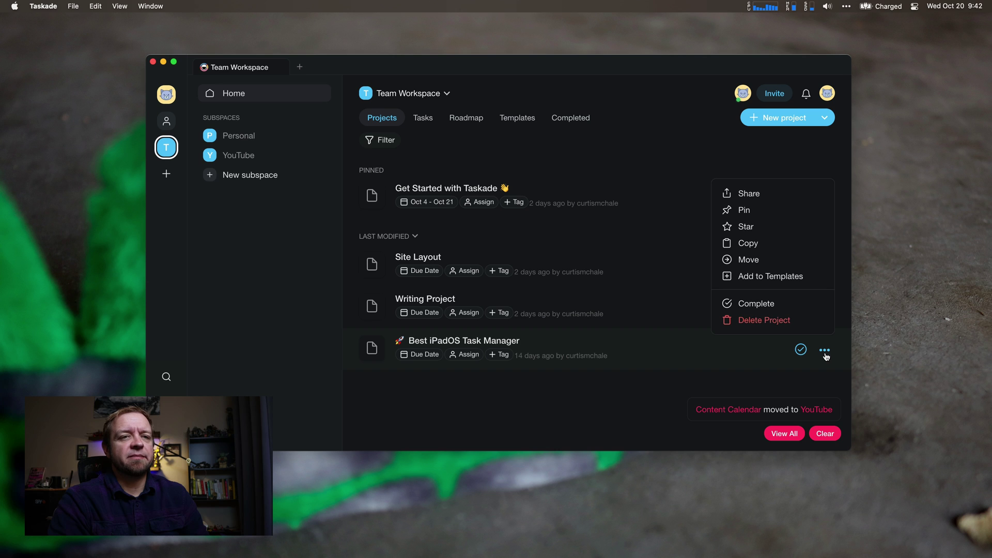
left_click(778, 264)
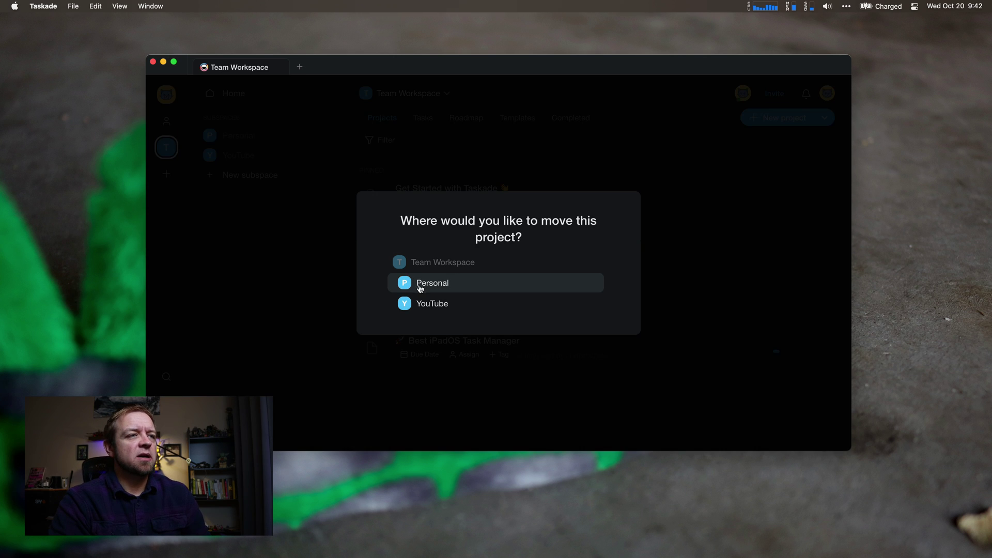
left_click(423, 302)
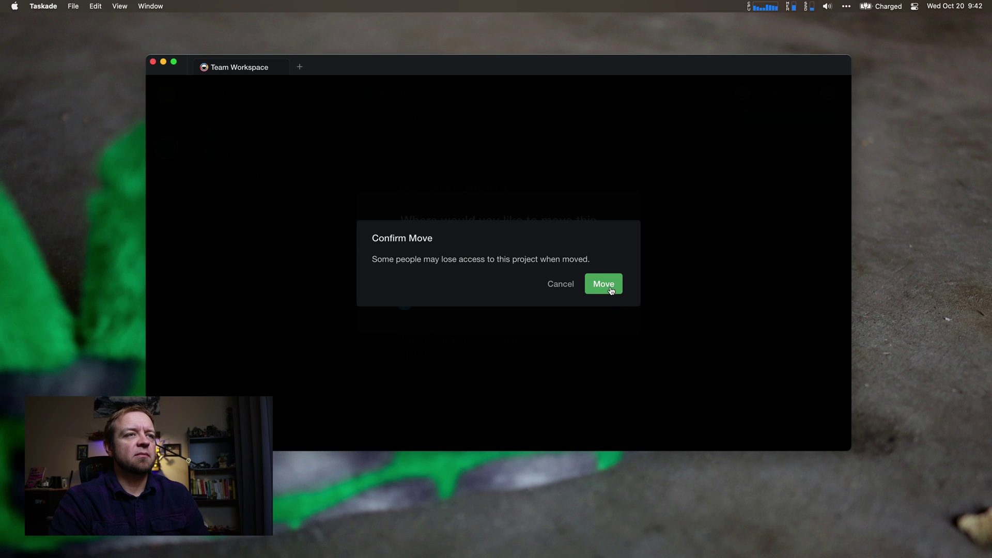
left_click(611, 291)
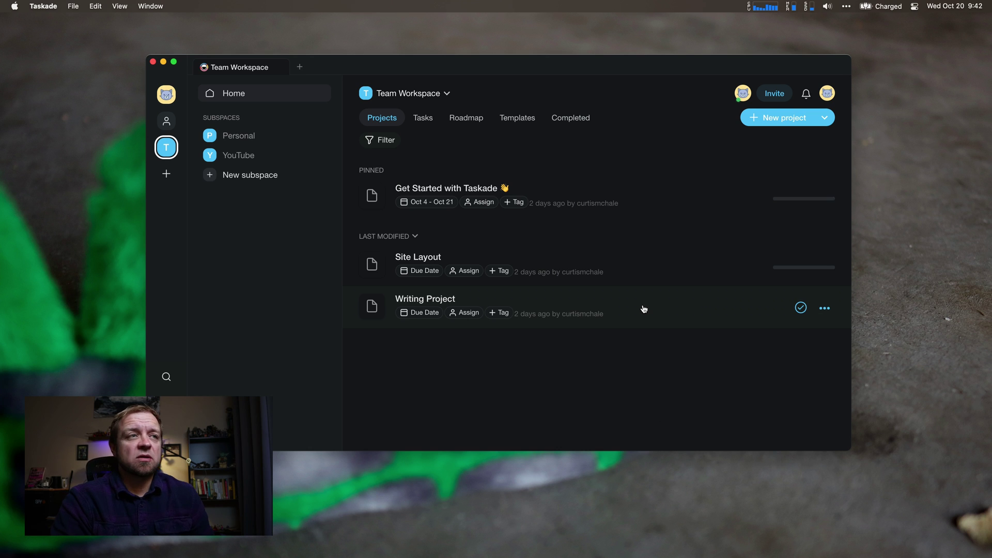
- Open the Content Calendar project in the YouTube subspace and make the window taller and wider
left_click(230, 161)
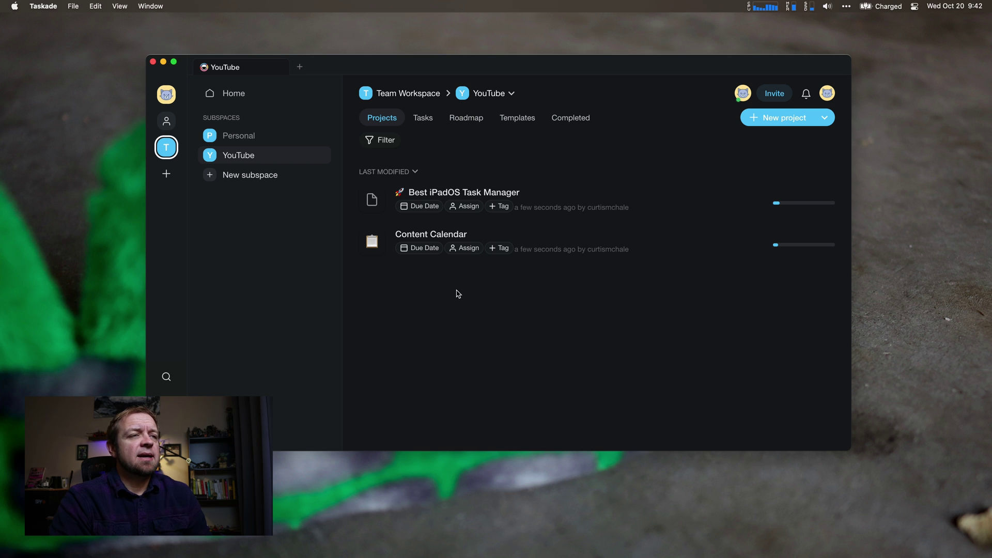
left_click(437, 241)
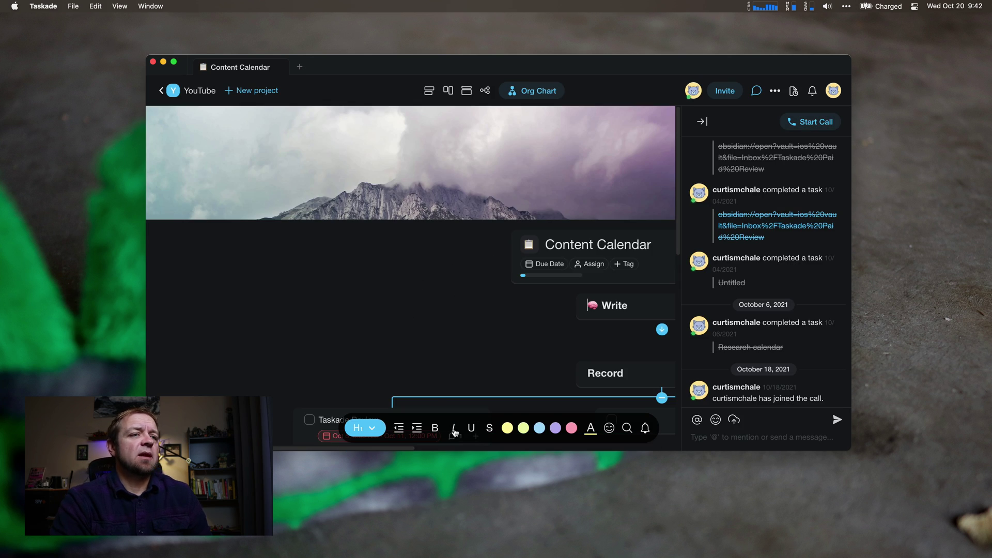
left_click_drag(473, 451, 470, 524)
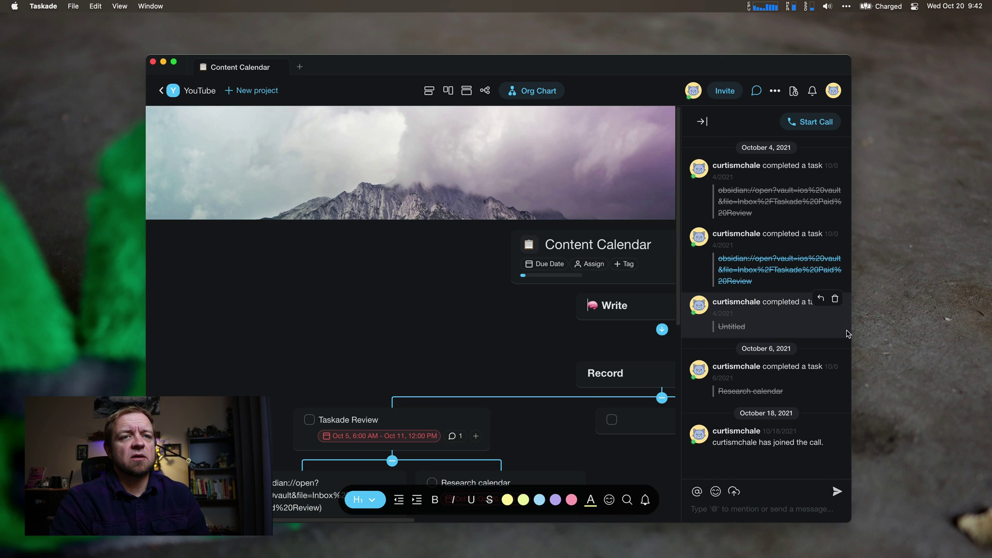
left_click_drag(852, 333, 946, 333)
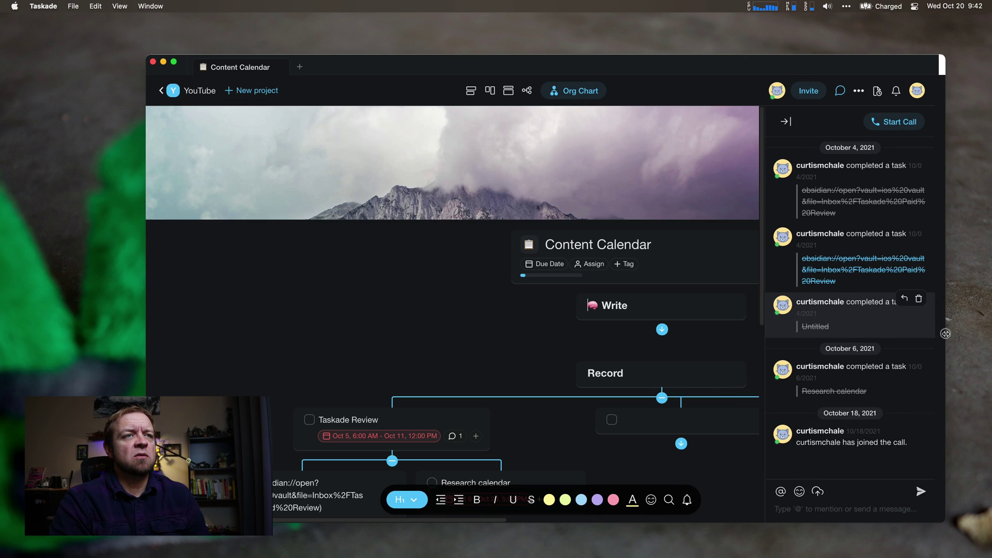
- Show the Content Calendar as a Board and mark the Research calendar subtask under Taskade Review as complete
left_click(500, 95)
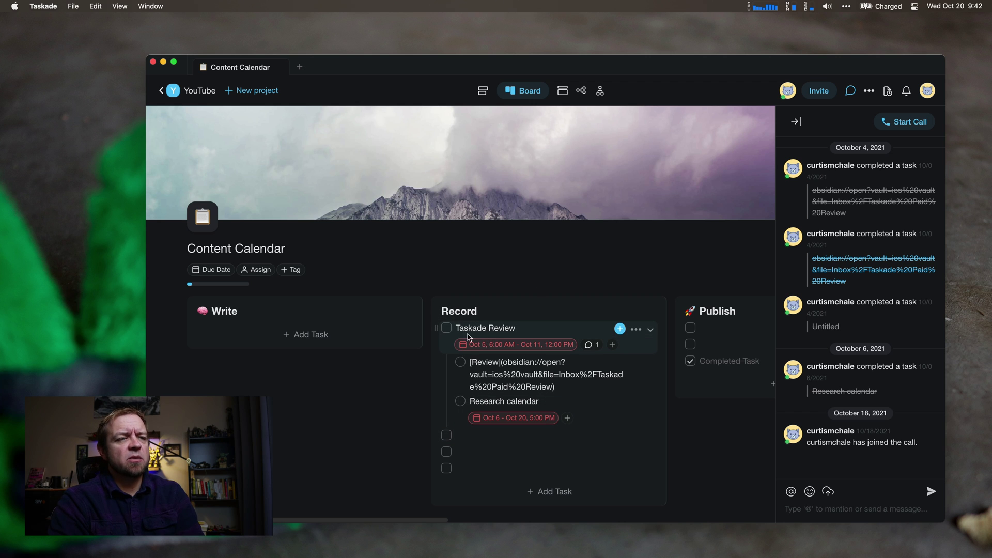
mouse_move(434, 327)
left_mouse_down()
mouse_move(571, 333)
mouse_move(540, 318)
mouse_move(434, 311)
left_mouse_up()
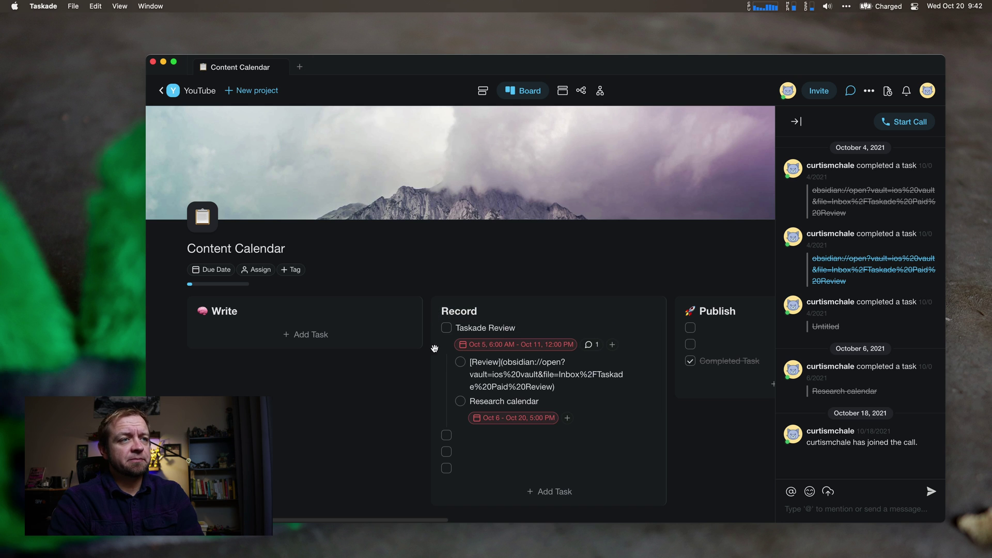
left_click(460, 401)
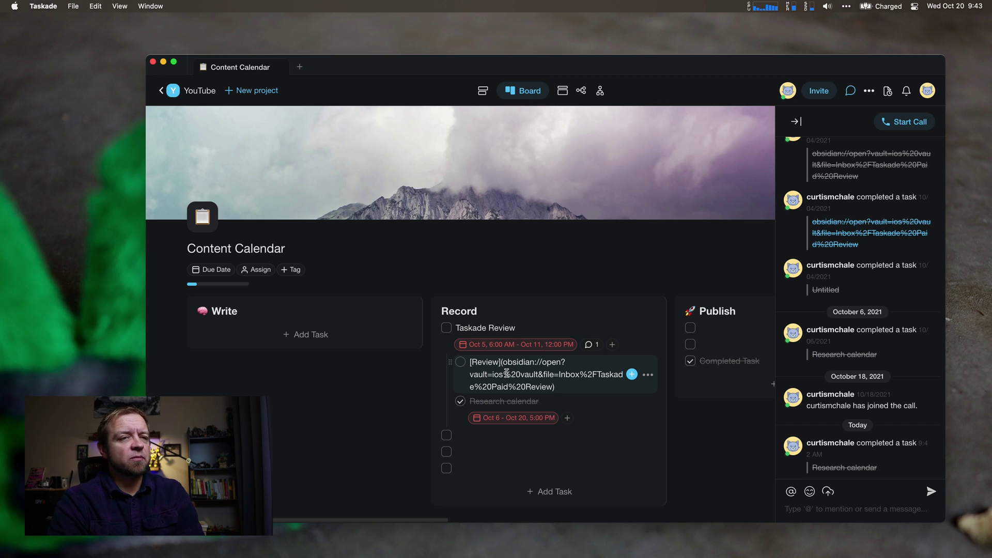
- Add the task "Yoink as a Clipboard manager for iPad" to the Write column
left_click(315, 339)
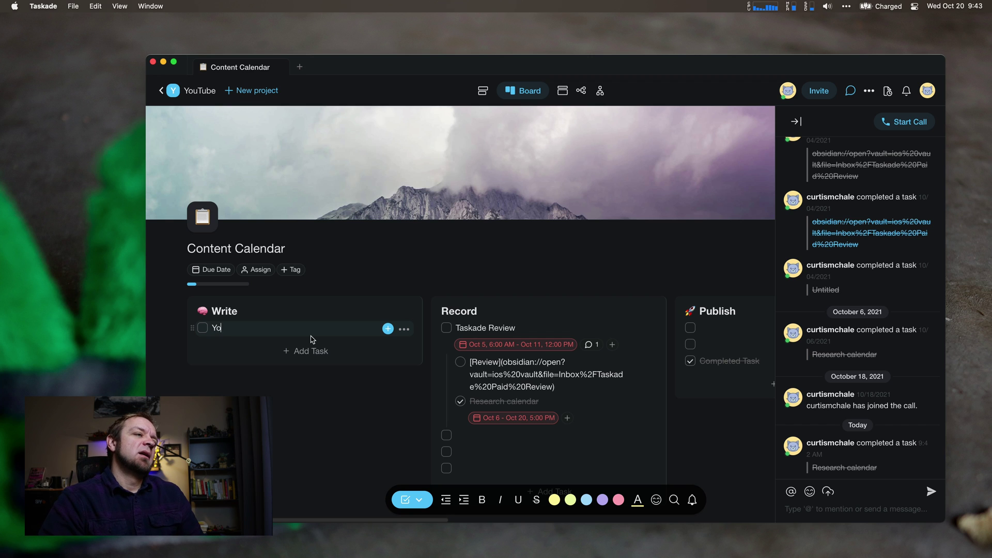
type("Yoink as a C")
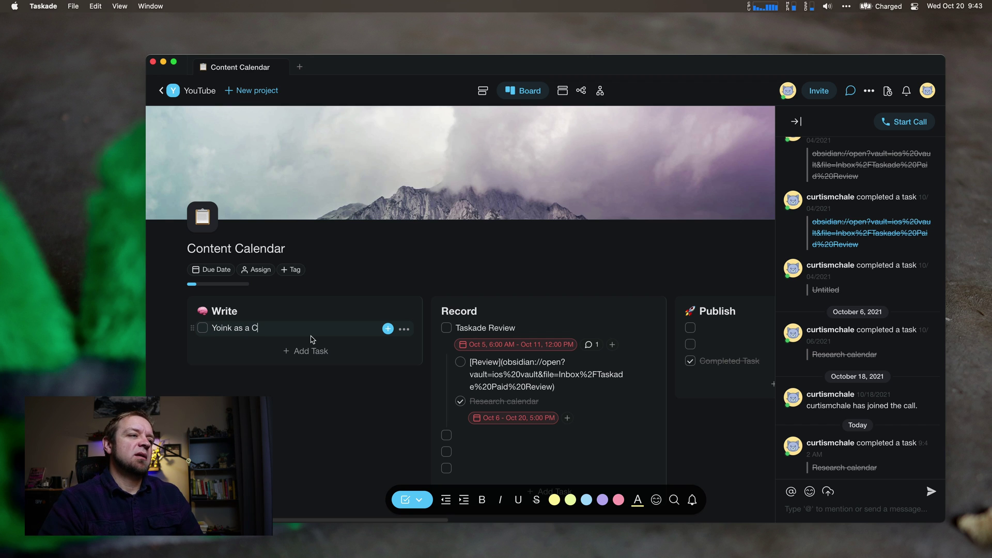
type("lipboard manager")
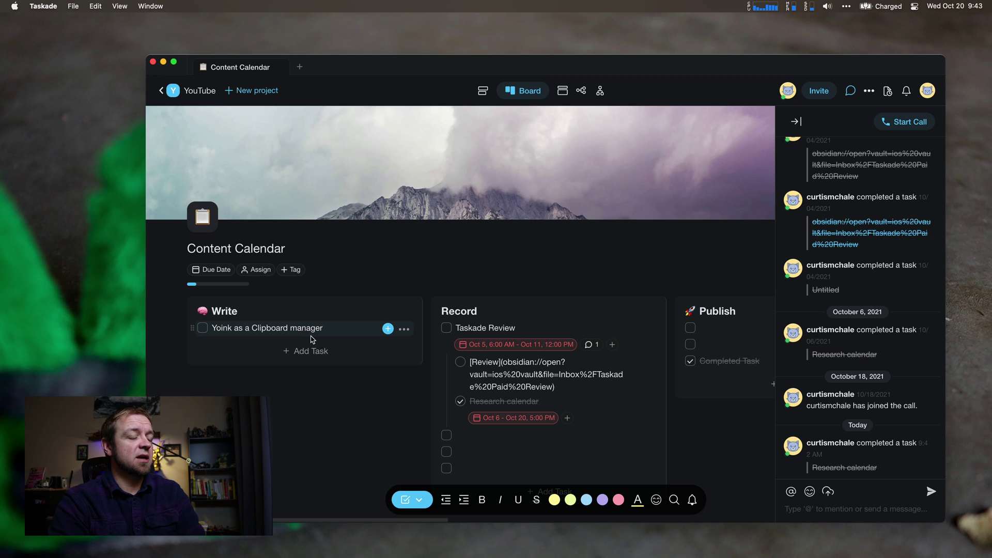
key("Escape")
left_click(338, 328)
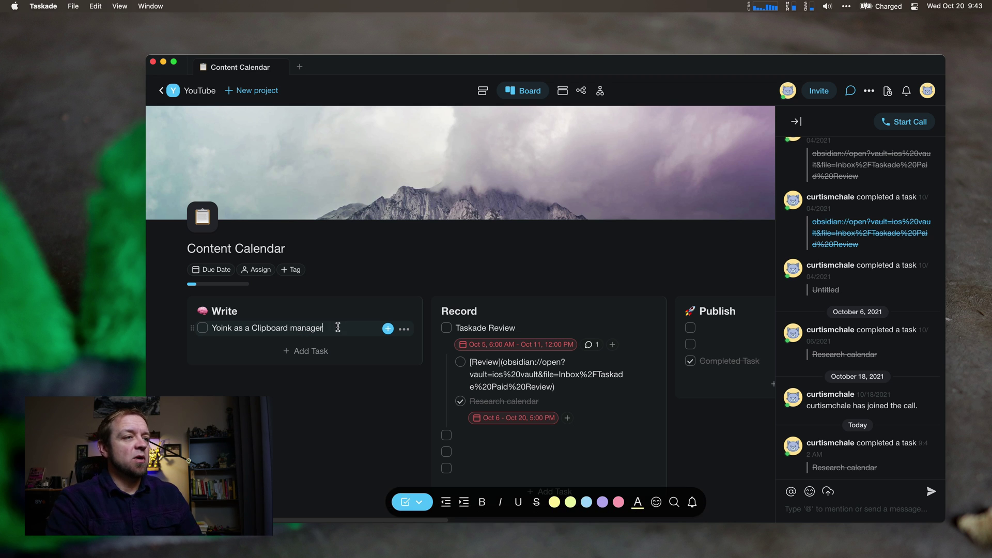
type("for iPad")
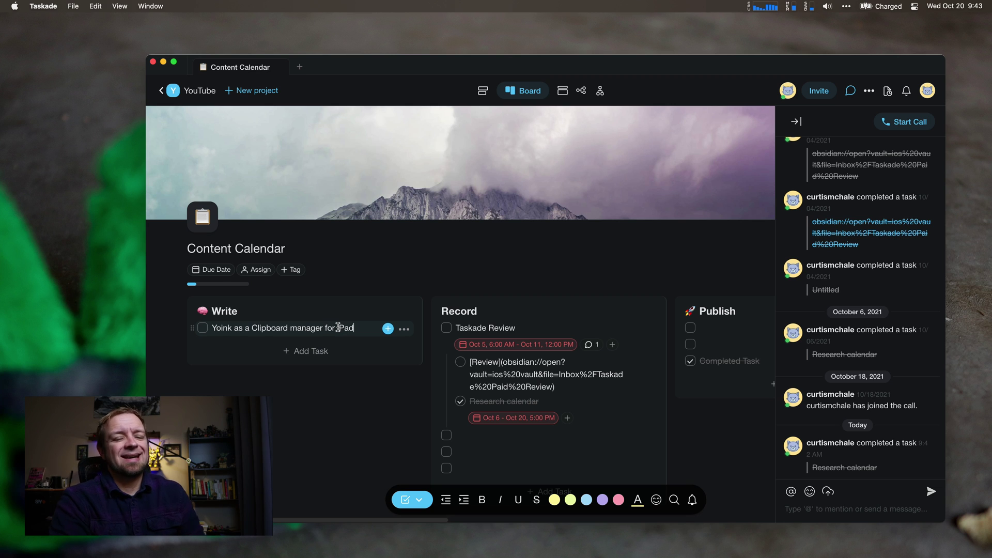
- Change the Yoink task's bullet style in the Write column to the heart-shaped Check 3
left_click(404, 329)
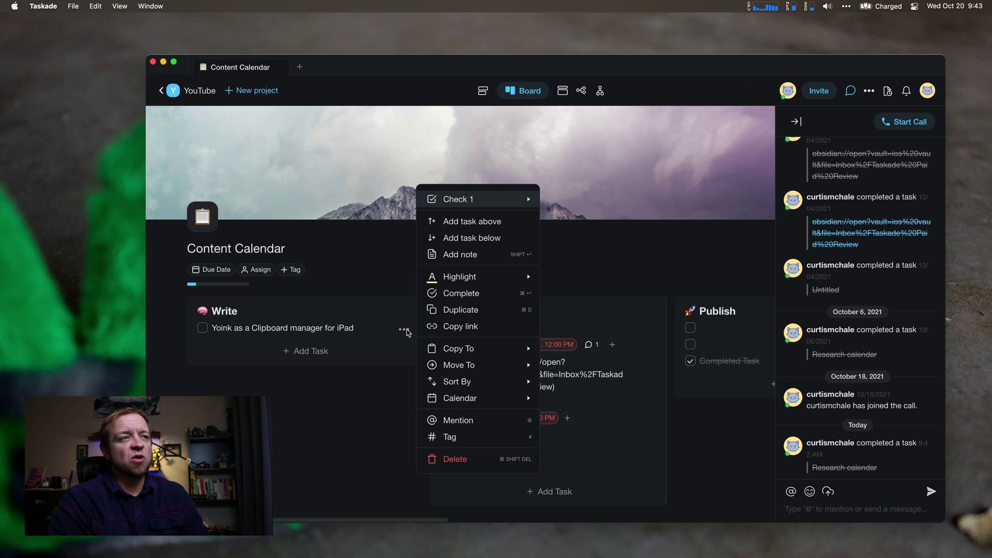
key("Down")
key("Up")
key("Up")
key("Up")
key("Up")
key("Up")
key("Up")
key("Up")
key("Up")
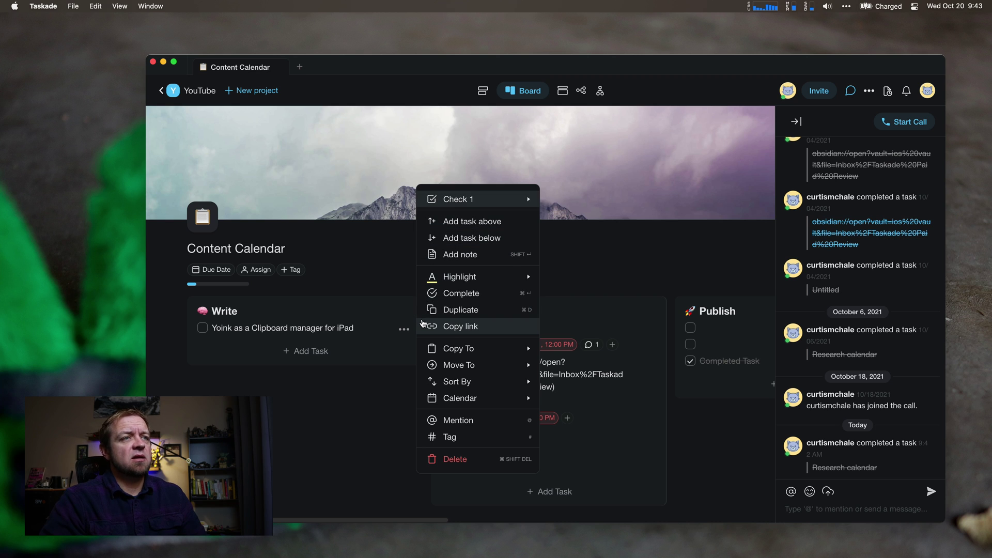
key("Right")
key("Down")
key("Down")
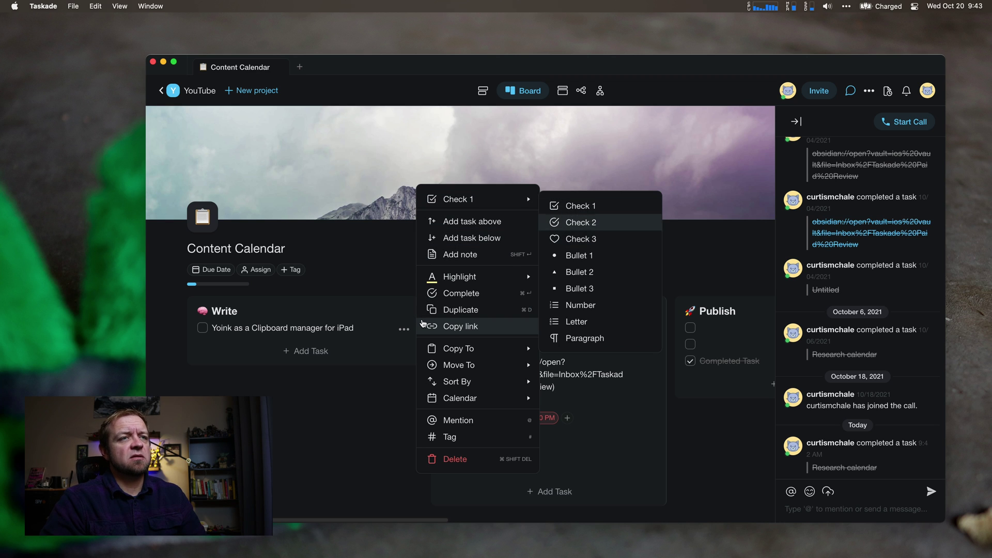
key("Return")
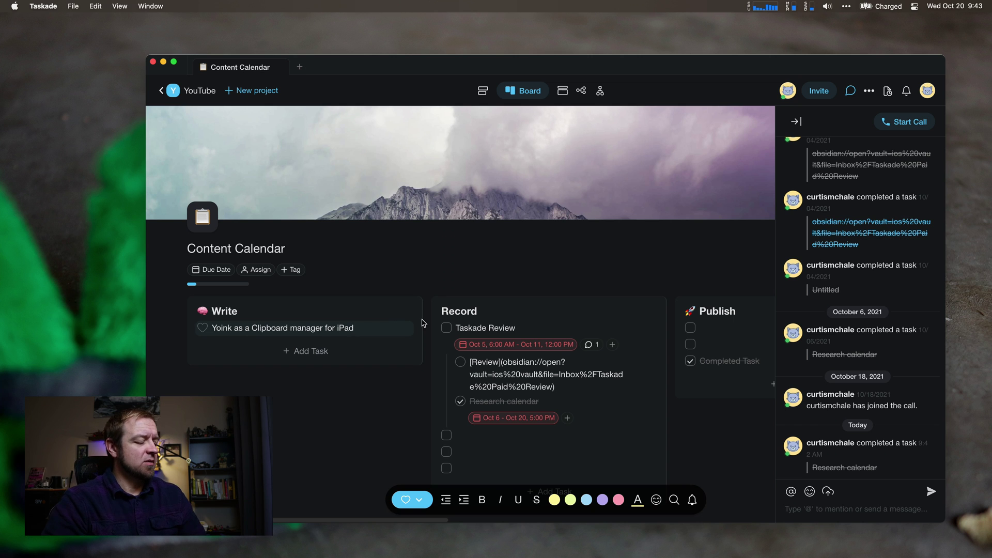
- Add an empty task below the Yoink task in the Write column
right_click(422, 323)
key("Down")
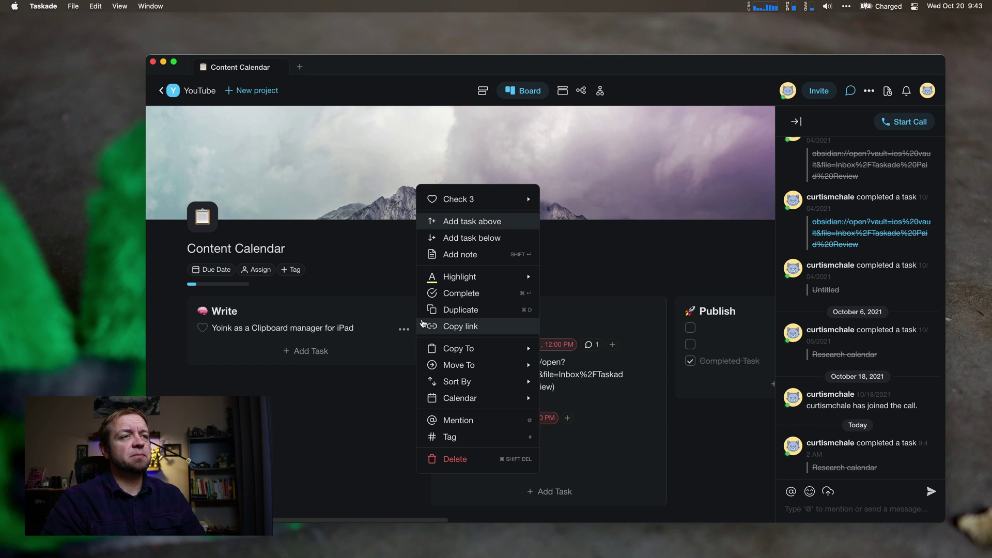
key("Down")
key("Return")
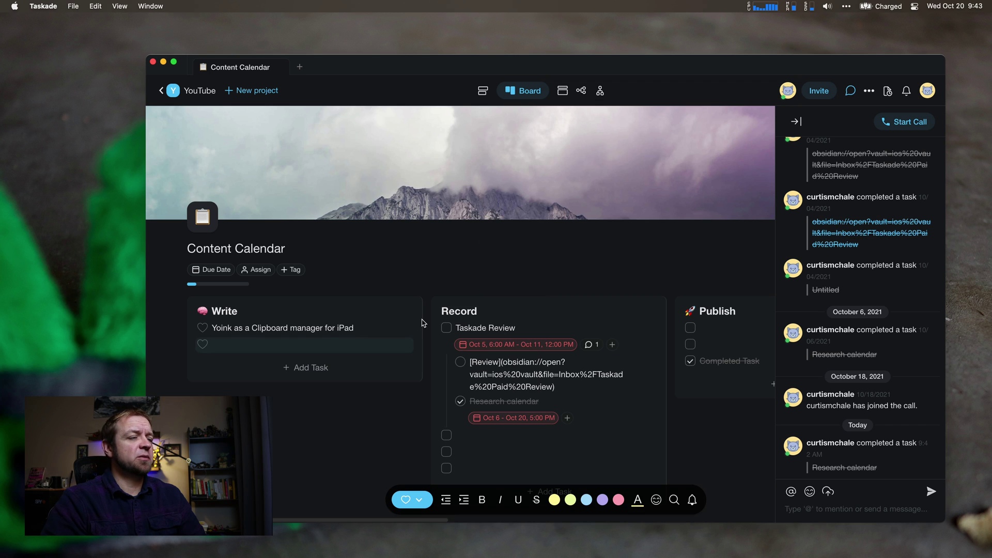
- Name the empty Write task "Other thing", tag it with a new iPad tag separated by a space, and add an empty task below
type("Other thing")
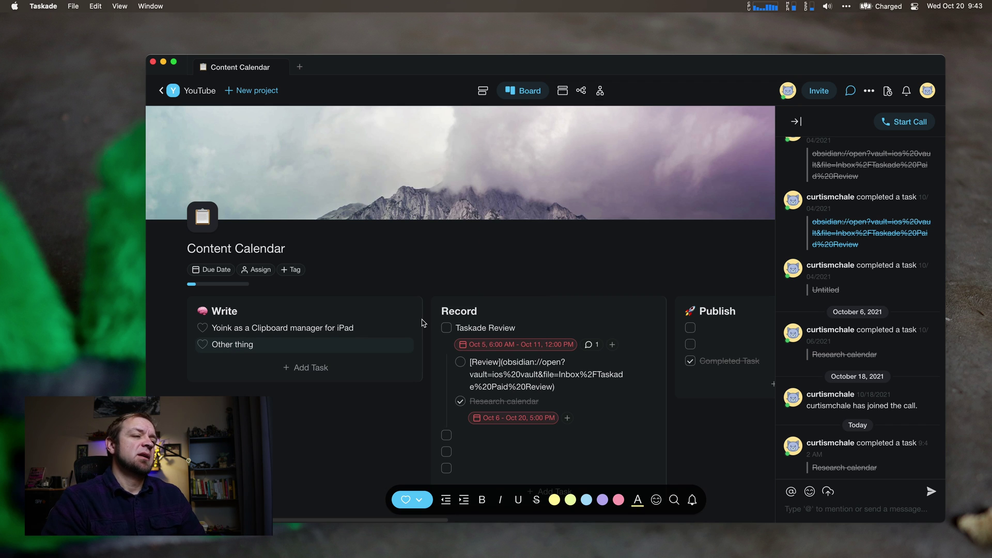
left_click(404, 345)
mouse_move(495, 460)
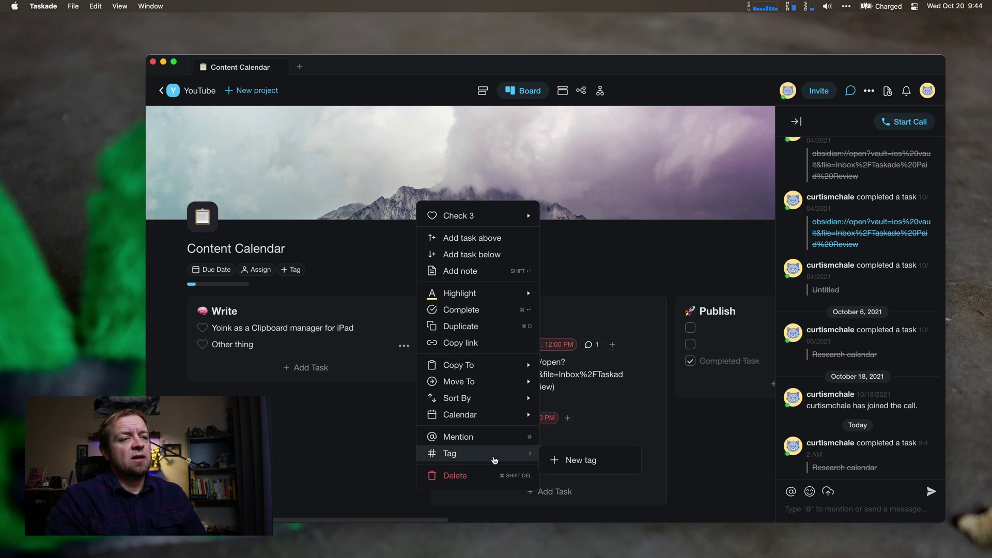
left_click(571, 460)
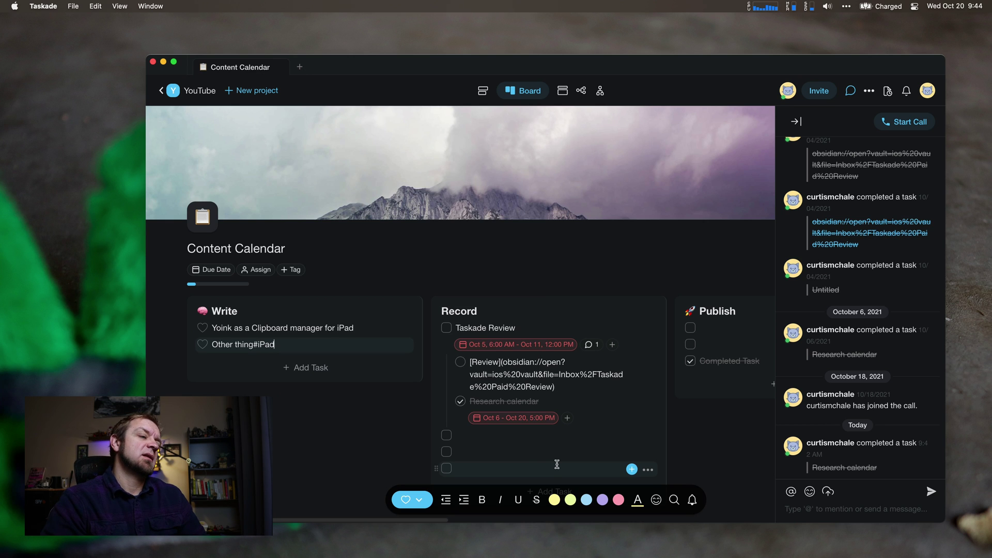
key("Return")
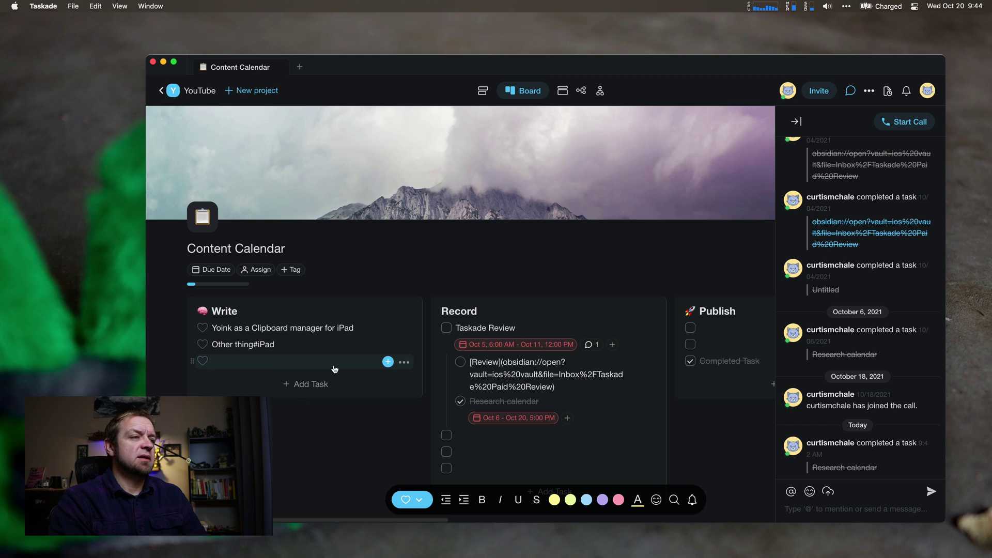
left_click(254, 345)
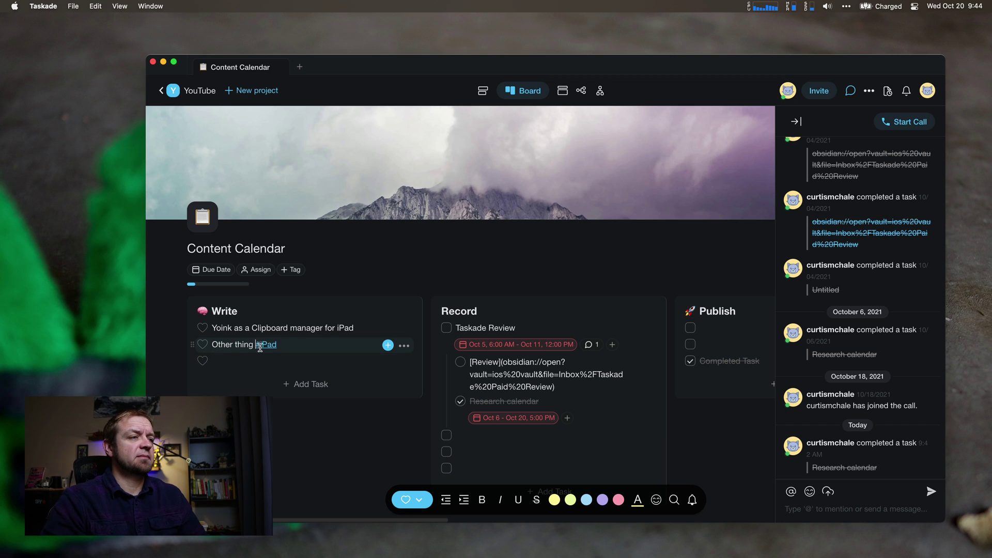
- Append the existing iPad tag to the end of the Yoink task in the Write column
left_click(355, 328)
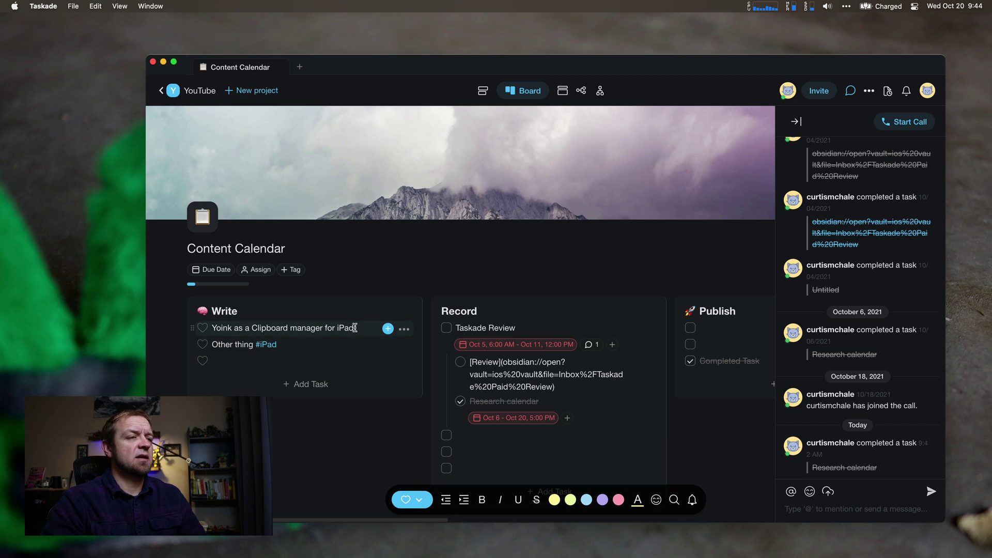
type("#")
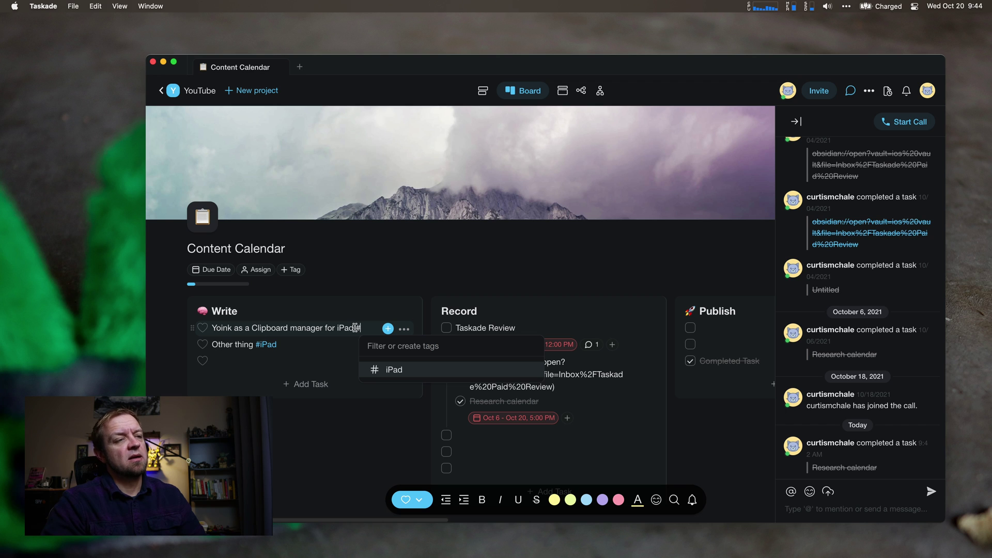
key("Return")
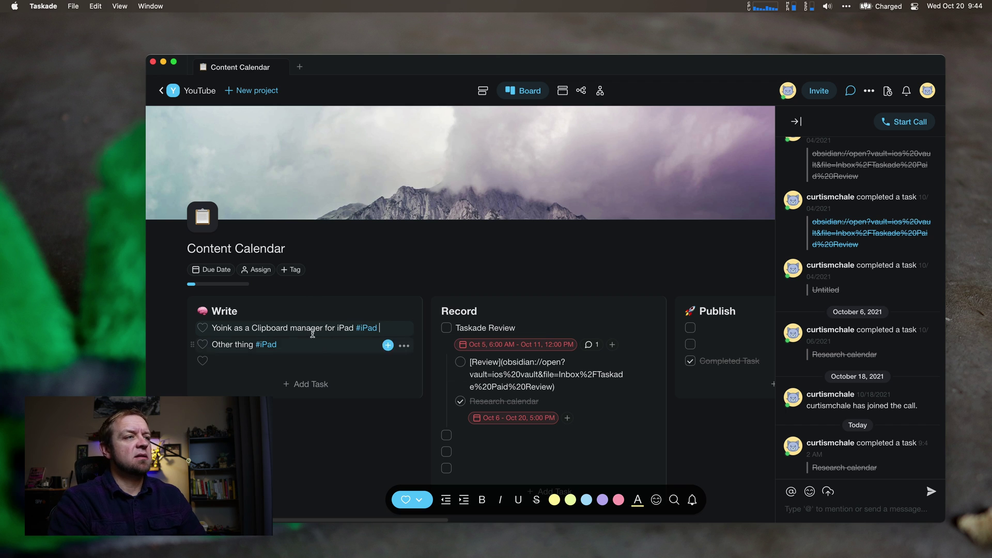
- Search the Content Calendar's project tags for "ipad" and check the project's tags in the YouTube subspace's project list
left_click(296, 270)
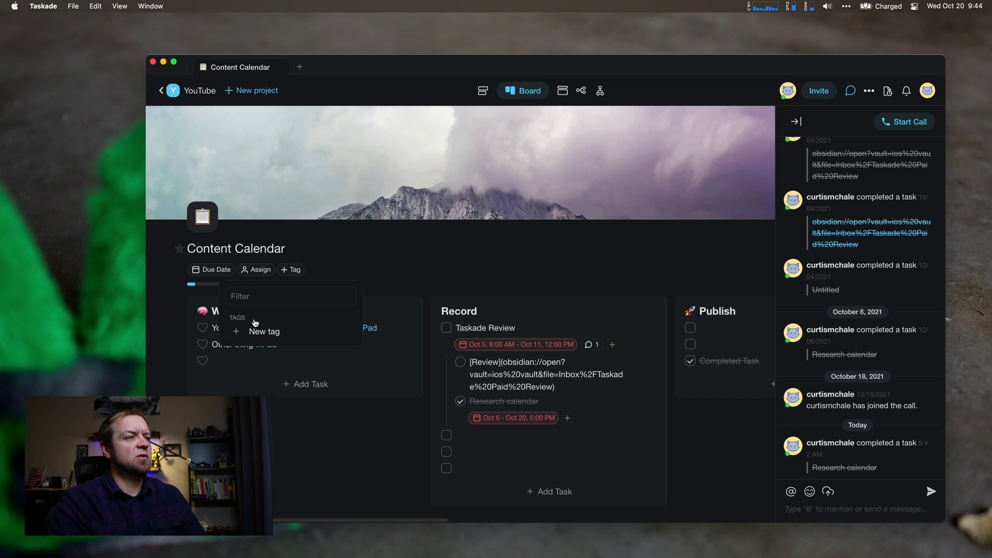
left_click(254, 297)
type("ipad")
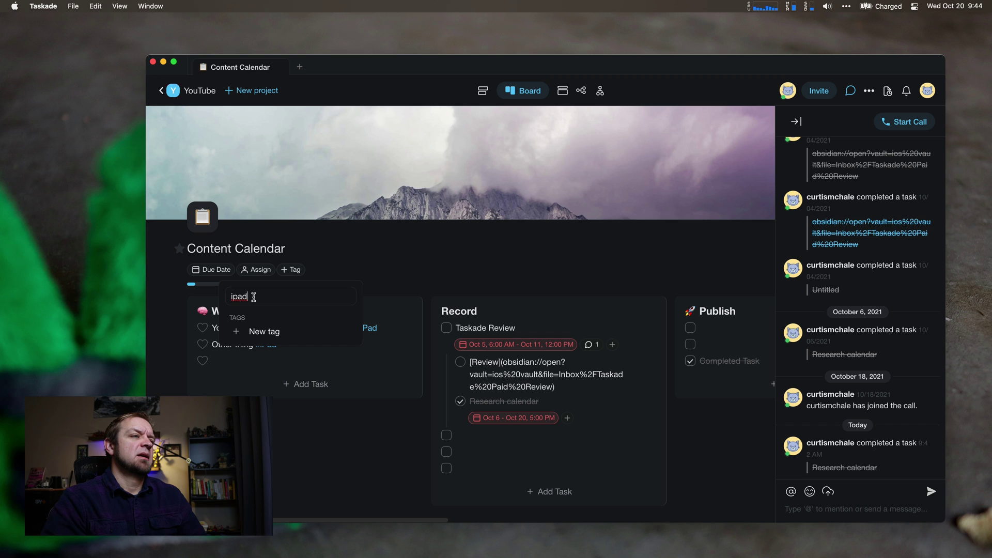
left_click(393, 266)
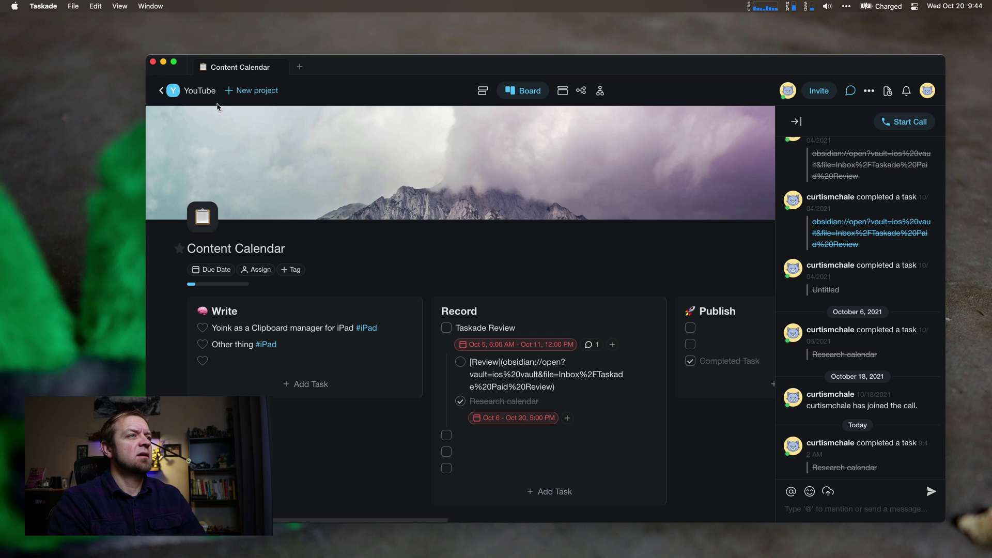
left_click(205, 90)
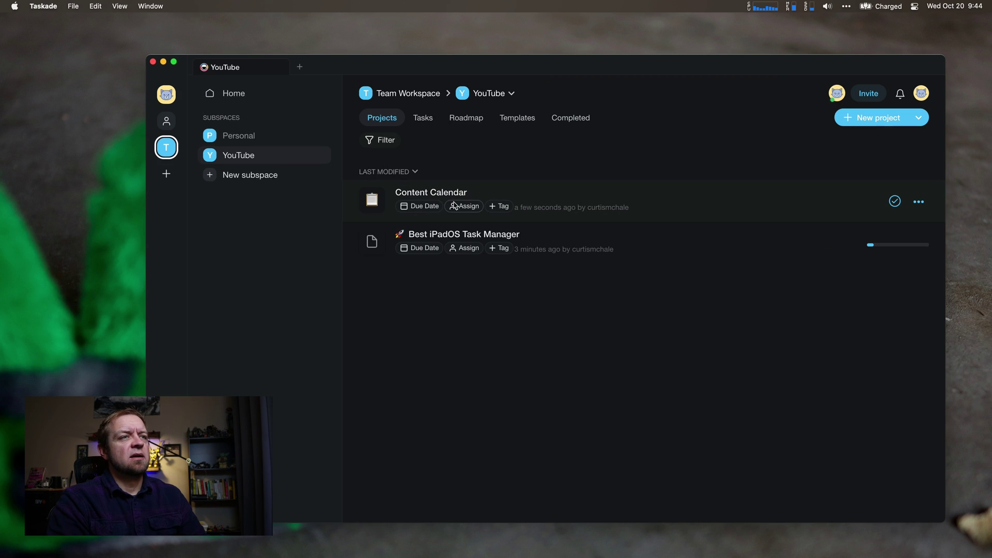
left_click(450, 200)
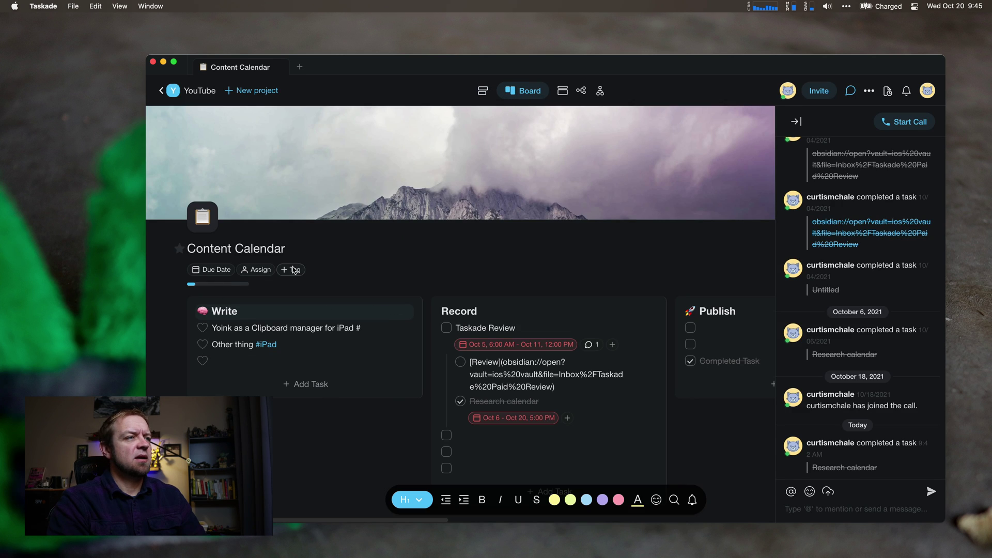
- Create a project-level tag named iPad in the preselected pink and assign it to the Content Calendar
left_click(293, 269)
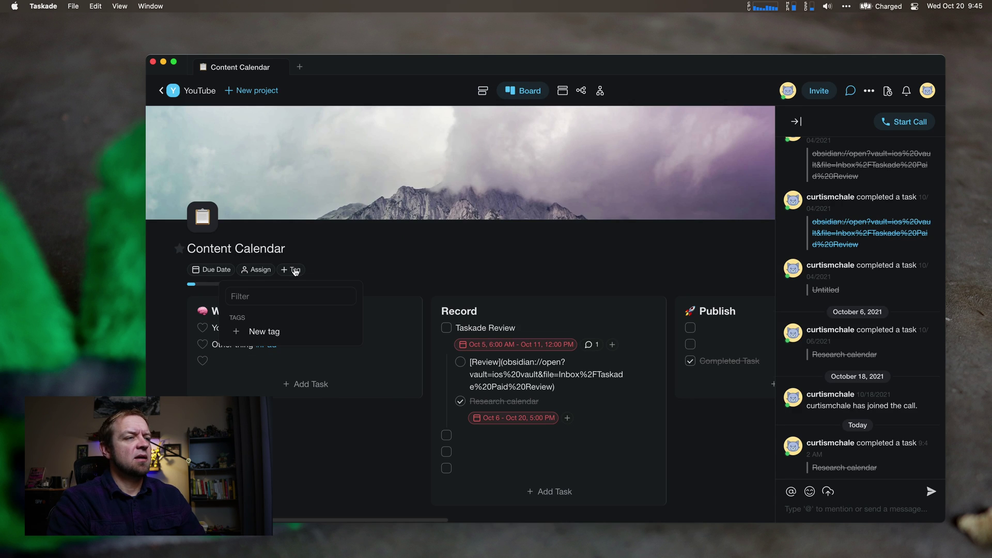
left_click(269, 327)
type("iPad")
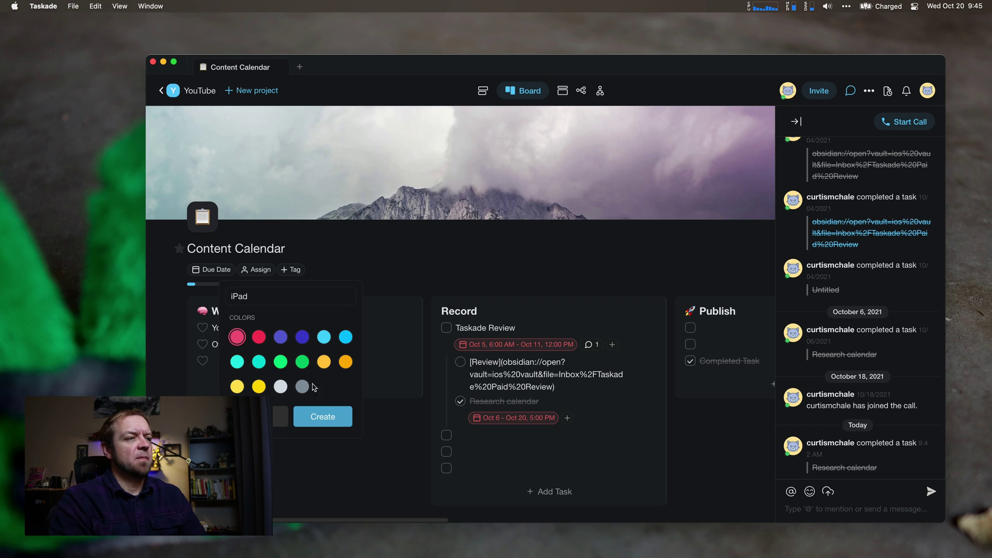
left_click(321, 416)
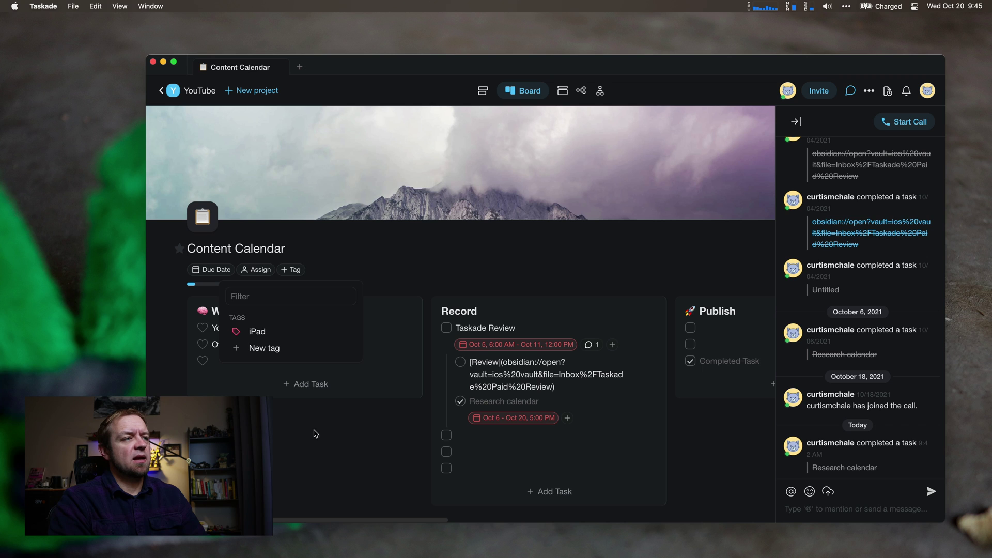
left_click(262, 332)
left_click(279, 448)
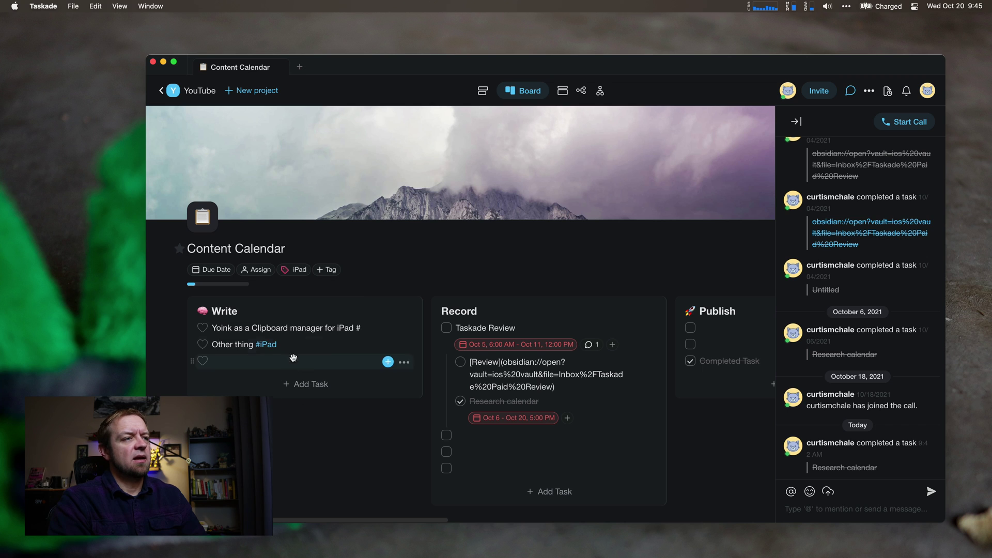
- Apply the iPad tag to the Yoink task and check the Content Calendar's tags in the YouTube project list
left_click(368, 326)
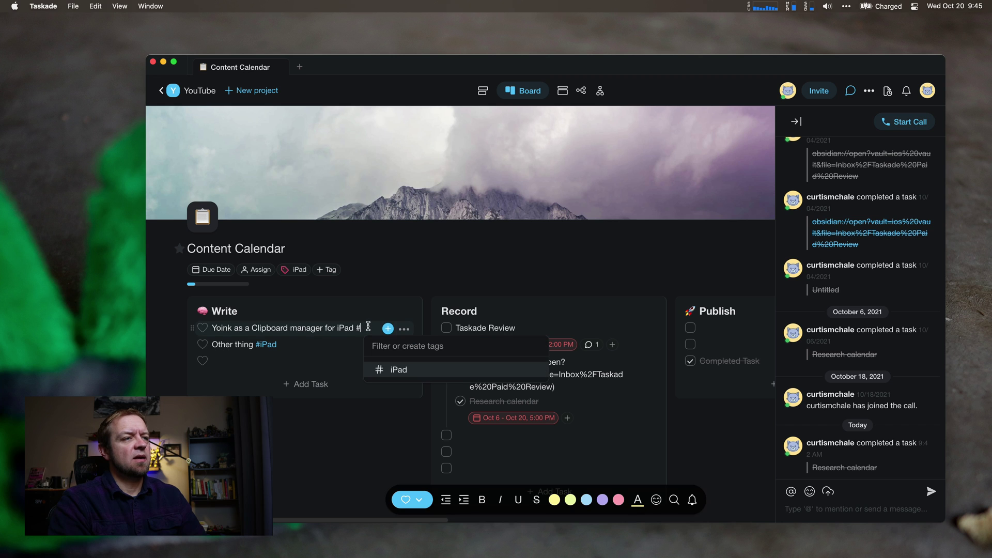
left_click(415, 369)
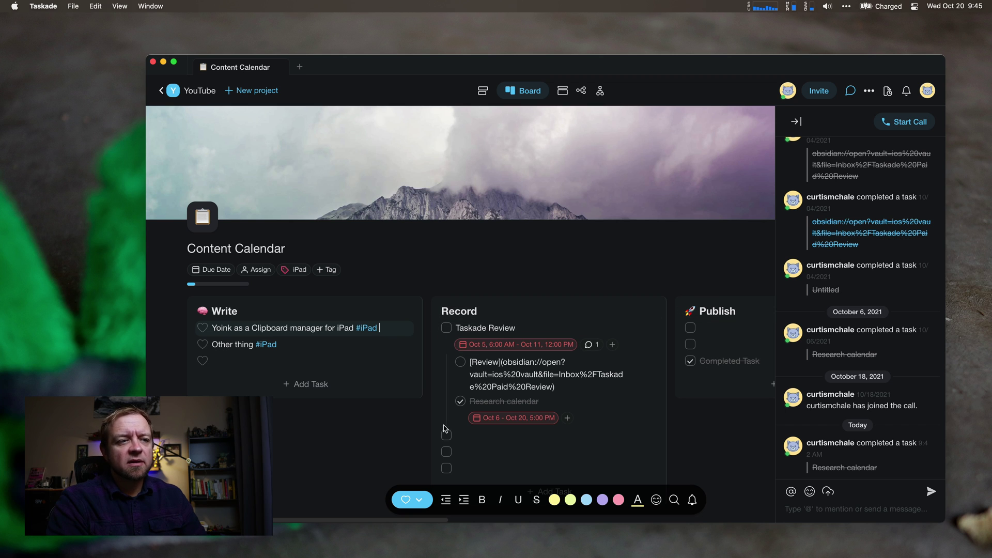
left_click(307, 270)
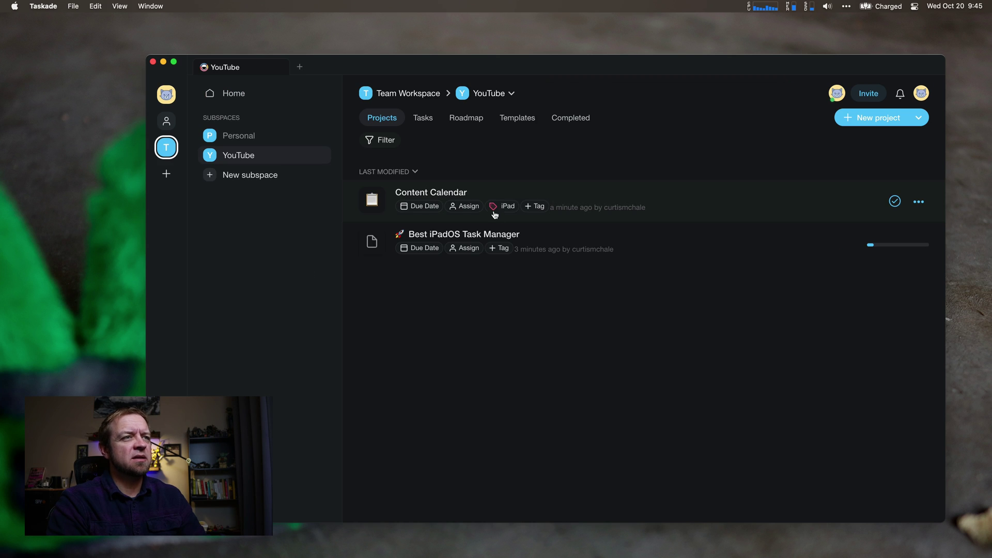
left_click(462, 195)
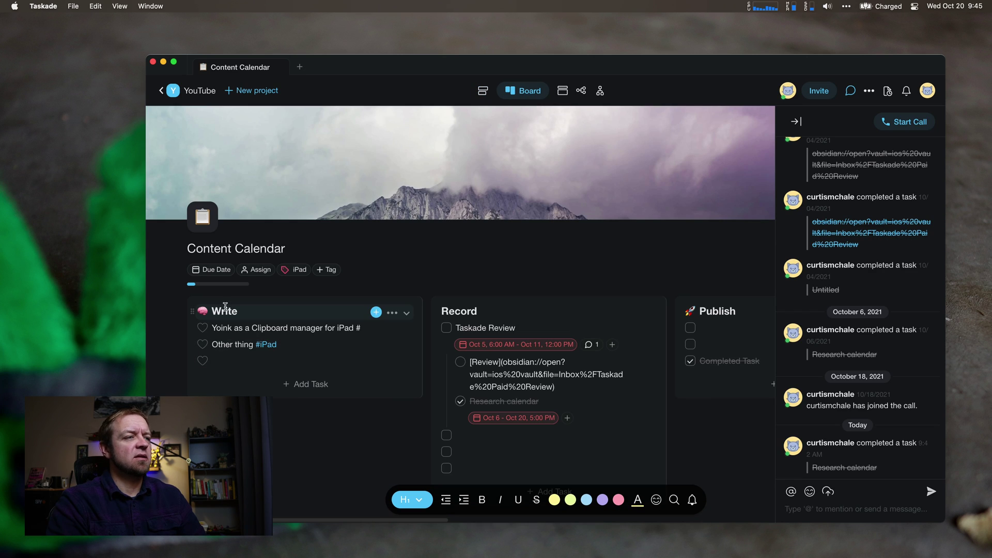
- Turn the trailing hashtag of the Yoink task into the iPad tag and insert an empty task below it
left_click(361, 328)
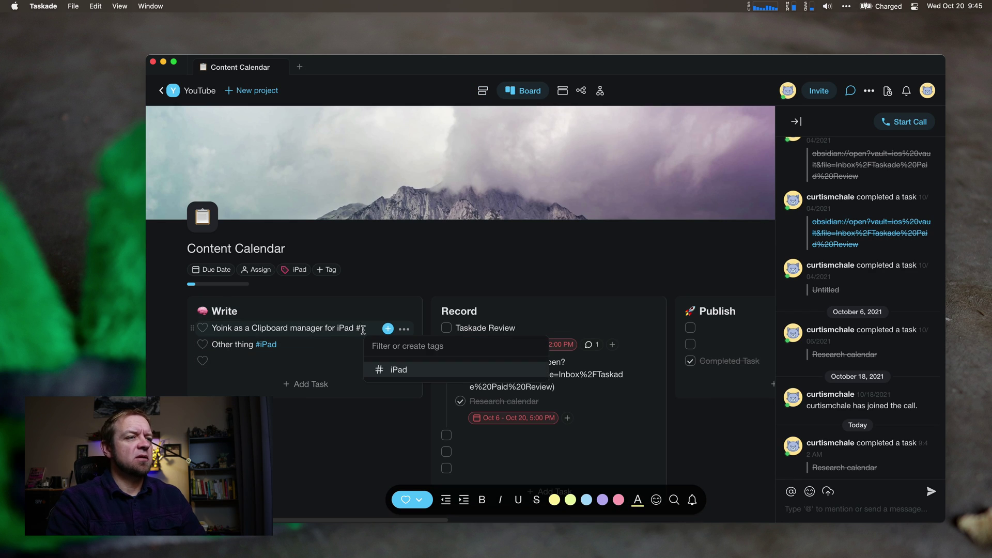
left_click(395, 370)
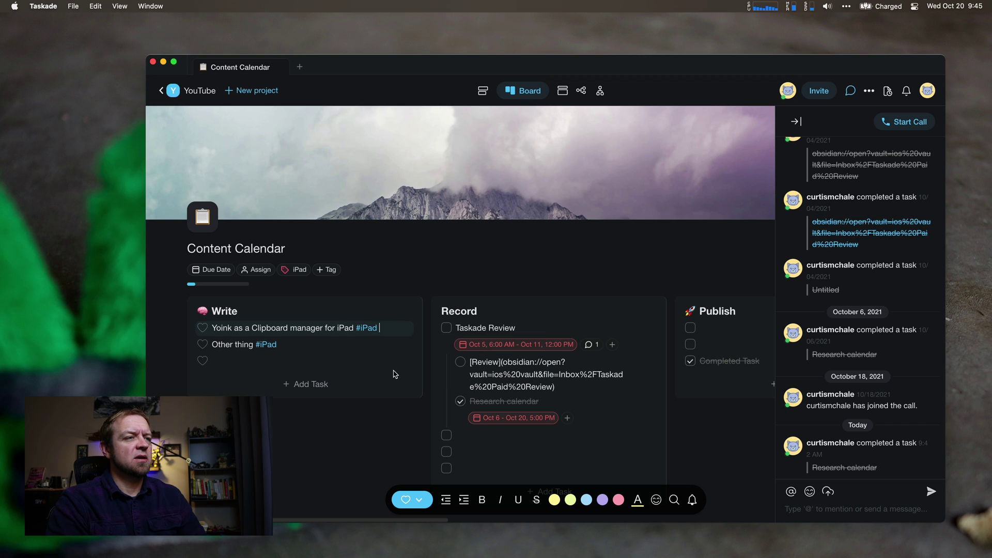
key("Return")
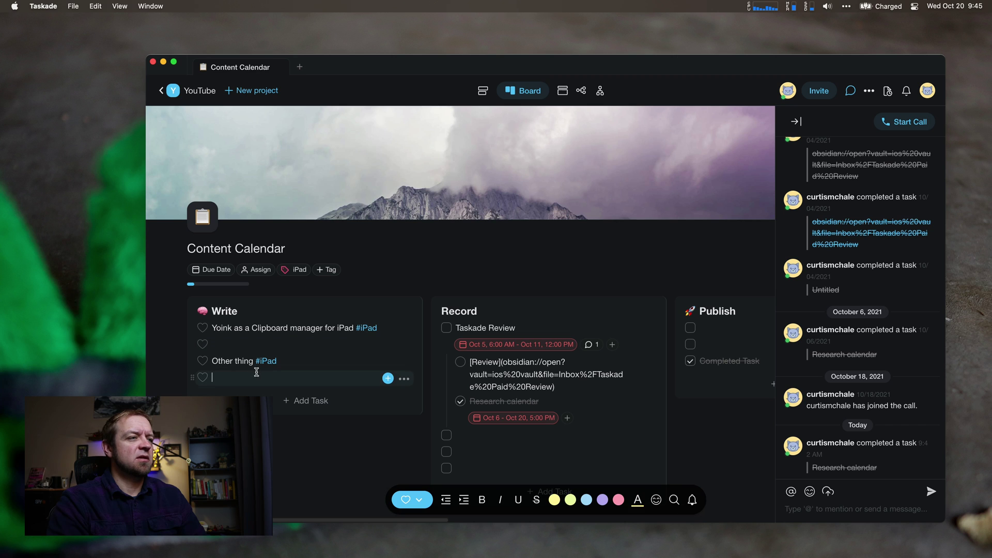
- Replace the empty task below "Other thing" with an empty subtask indented under it
key("BackSpace")
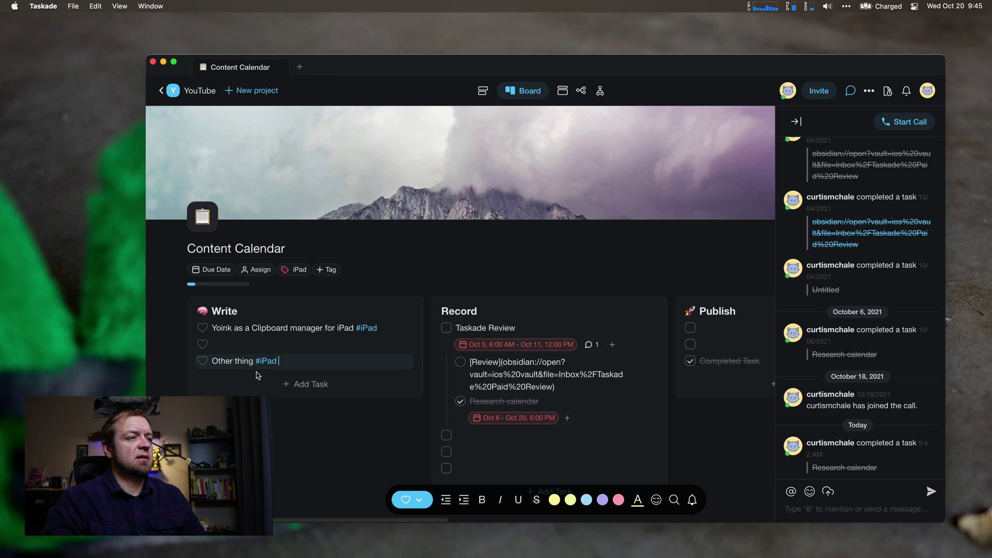
key("Return")
key("Tab")
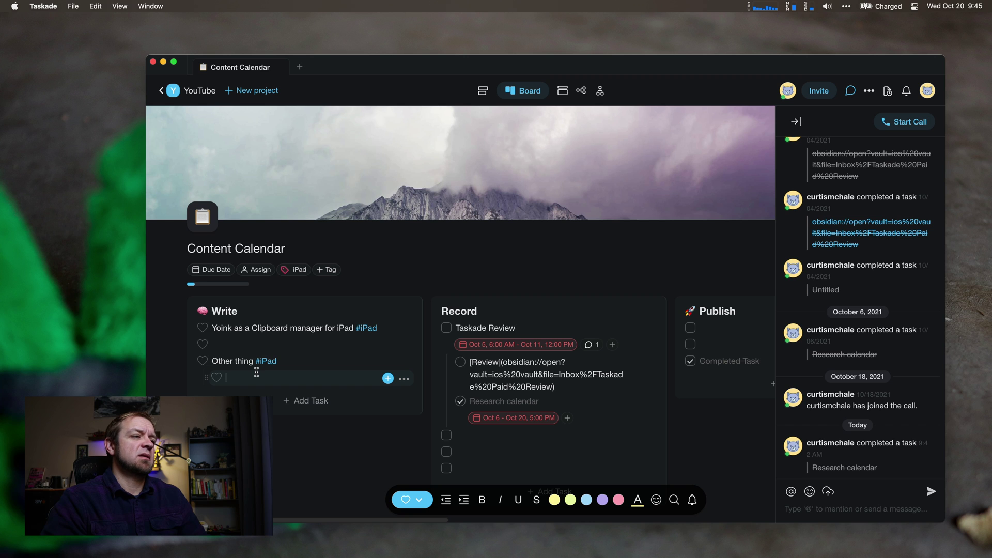
- Change the subtask under "Other thing" to a round bullet style and enter "point one" as its text
right_click(258, 376)
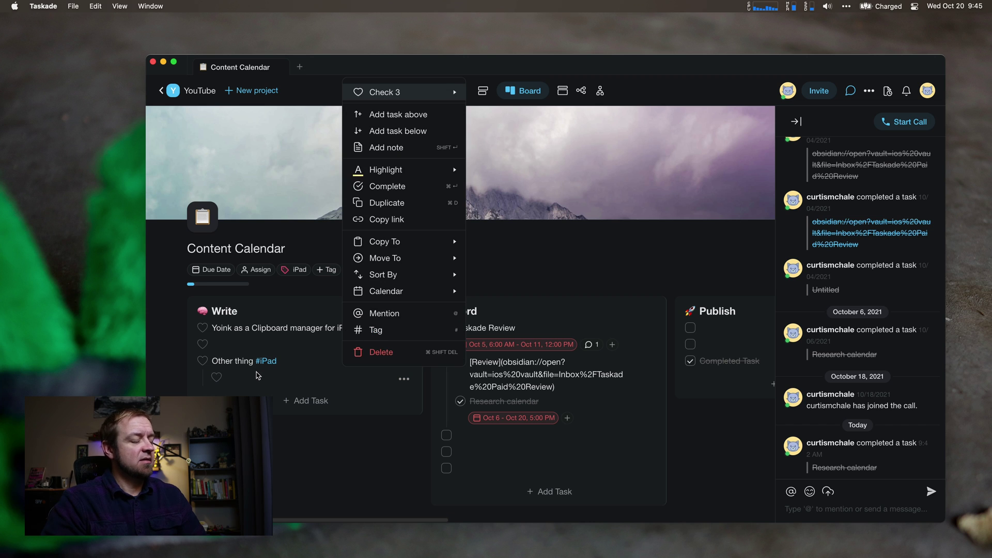
key("Down")
key("Up")
key("Right")
key("Down")
key("Down")
key("Down")
key("Down")
key("Up")
key("Return")
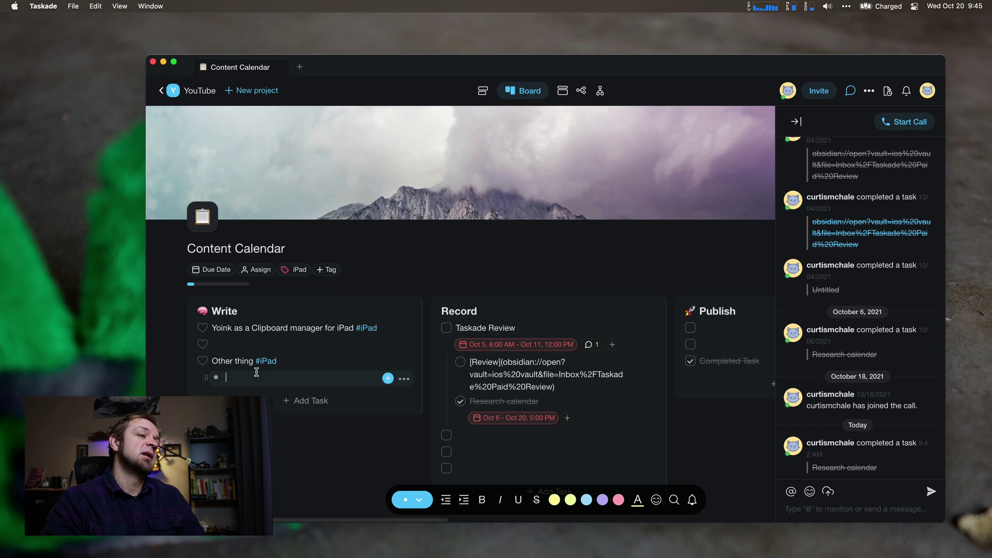
type("point one")
- Indent the empty task beneath the Yoink task as its subtask and change it to a round bullet style
key("Up")
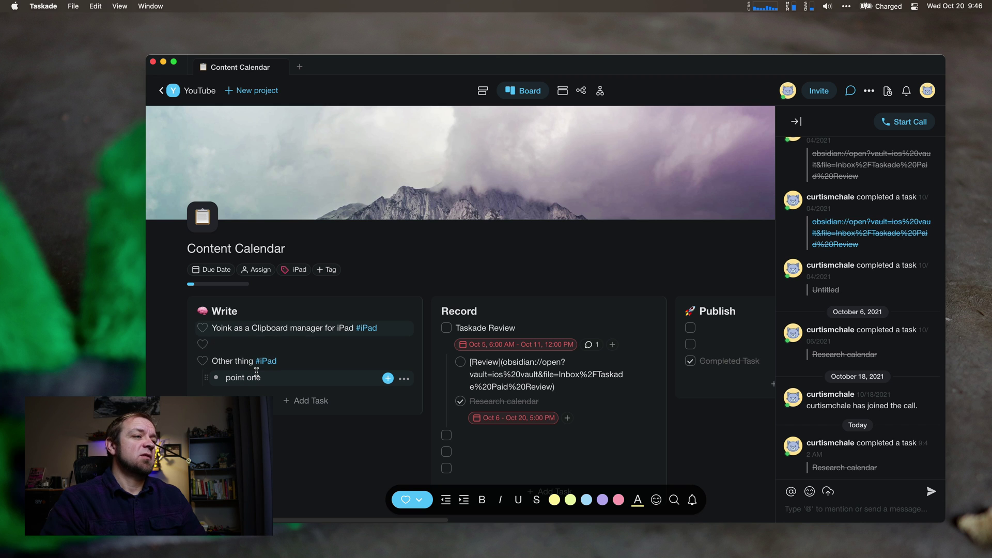
key("Tab")
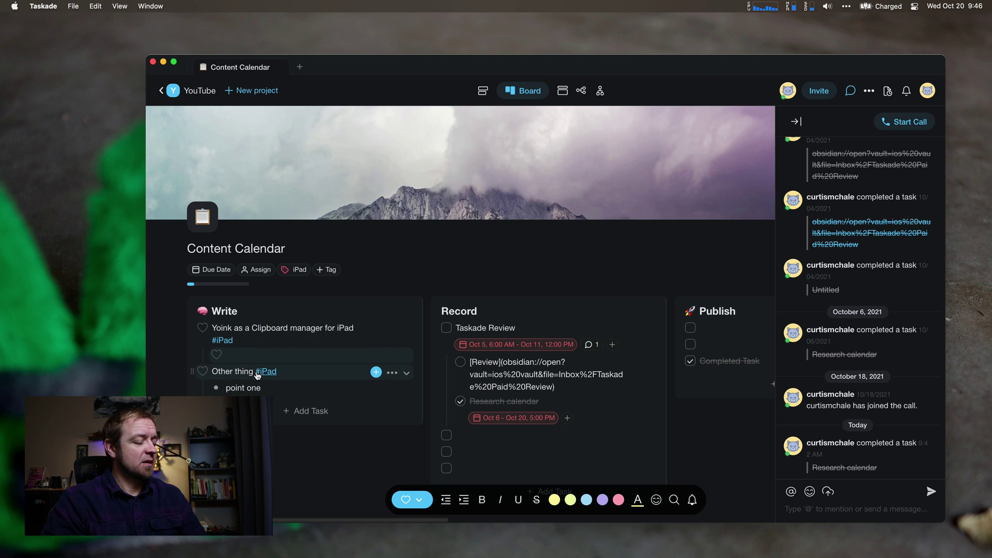
key("super+/")
key("Down")
key("Up")
key("Right")
key("Down")
key("Down")
key("Down")
key("Return")
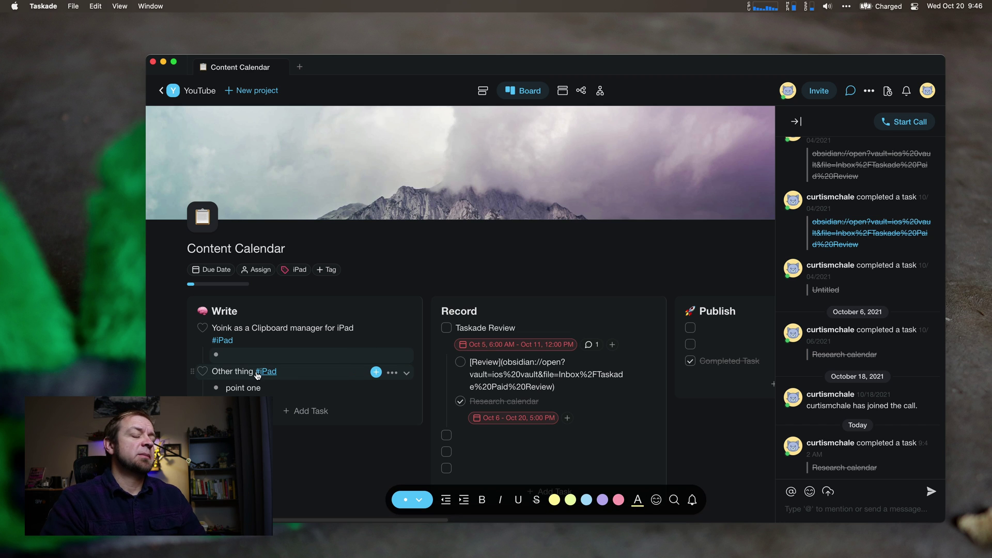
- Enter "what does the PiP mean in lost functionality" as the bulleted subtask under the Yoink task
type("what dose")
key("BackSpace")
type("es ")
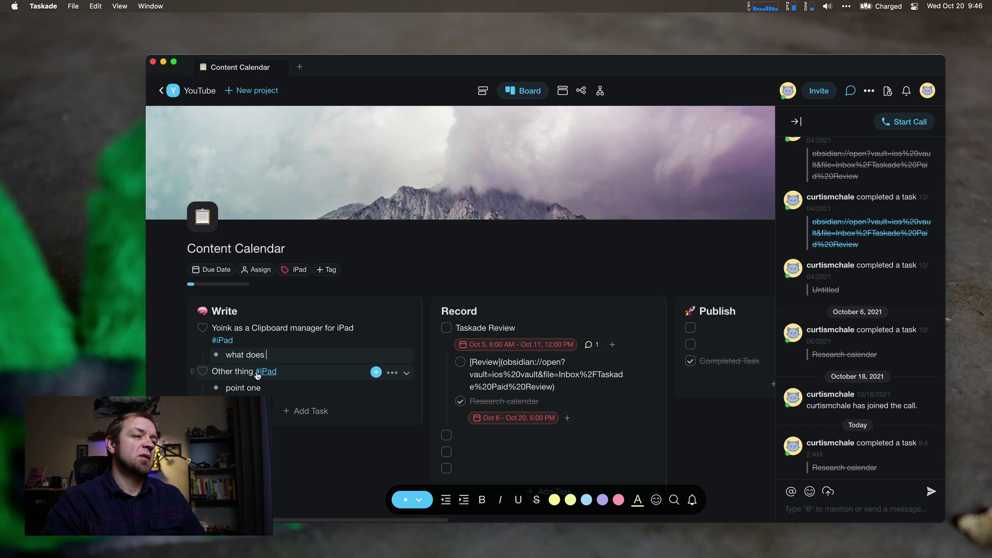
type("the PiP me")
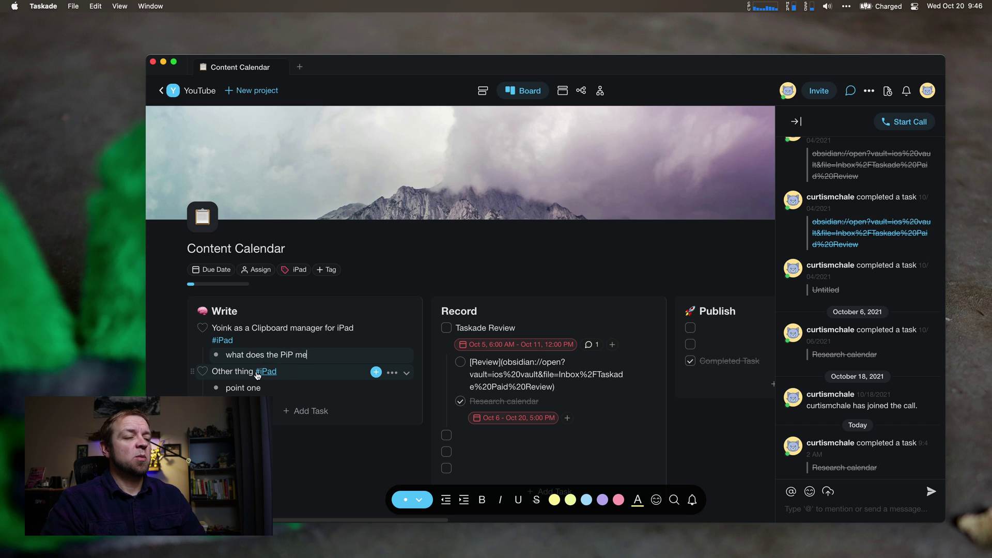
type("an in lost functionalital")
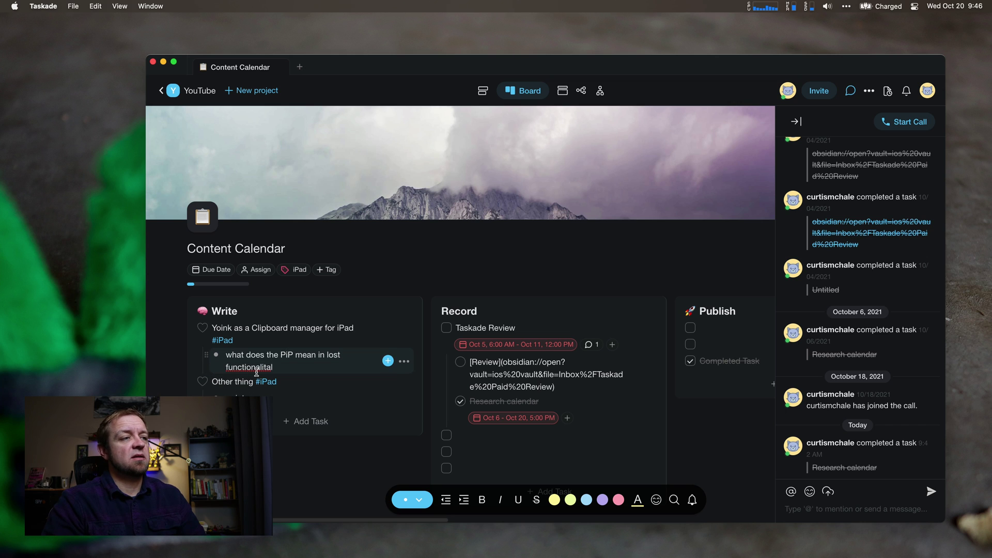
key("BackSpace")
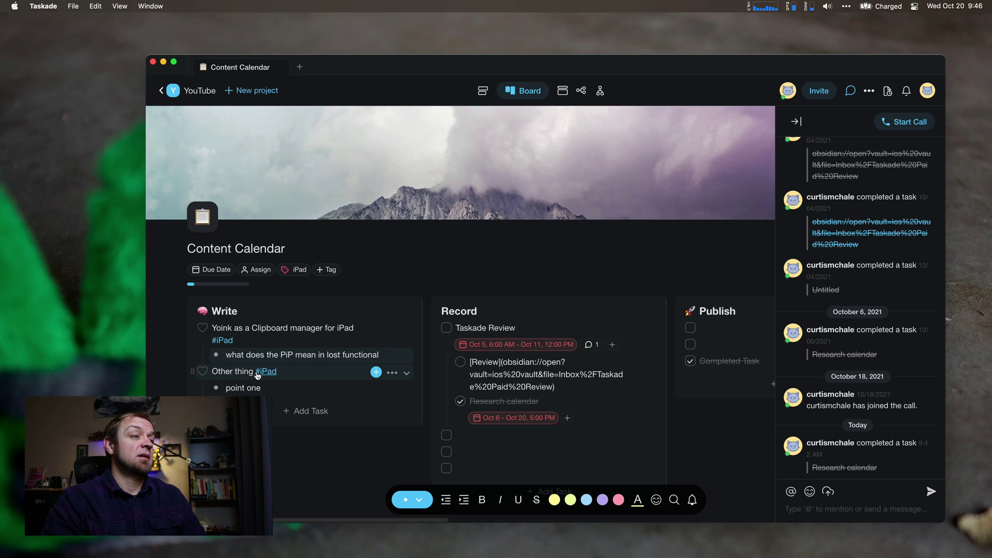
type("ity")
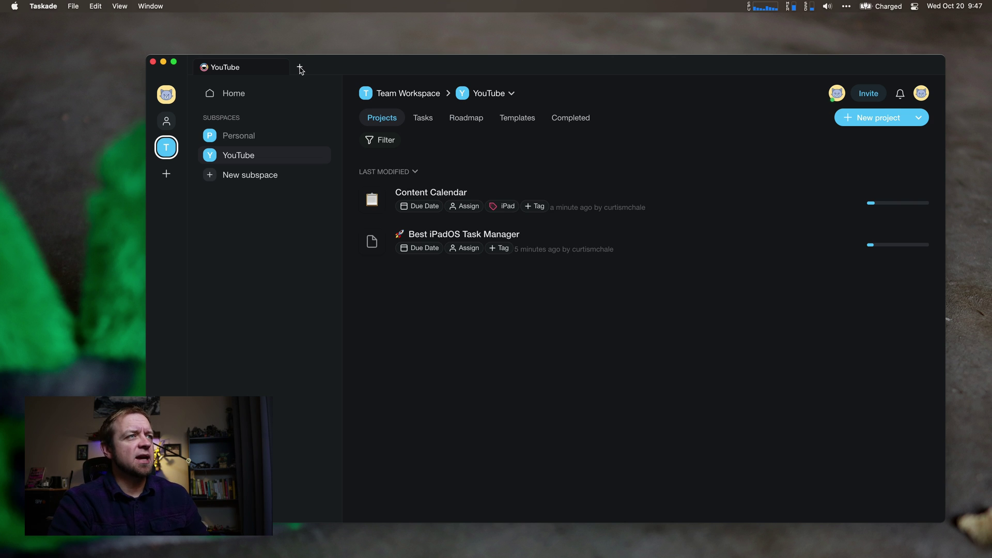
- Open the Site Layout project in a second tab, with Content Calendar reopened in the first, and bring Site Layout to the front
left_click(300, 69)
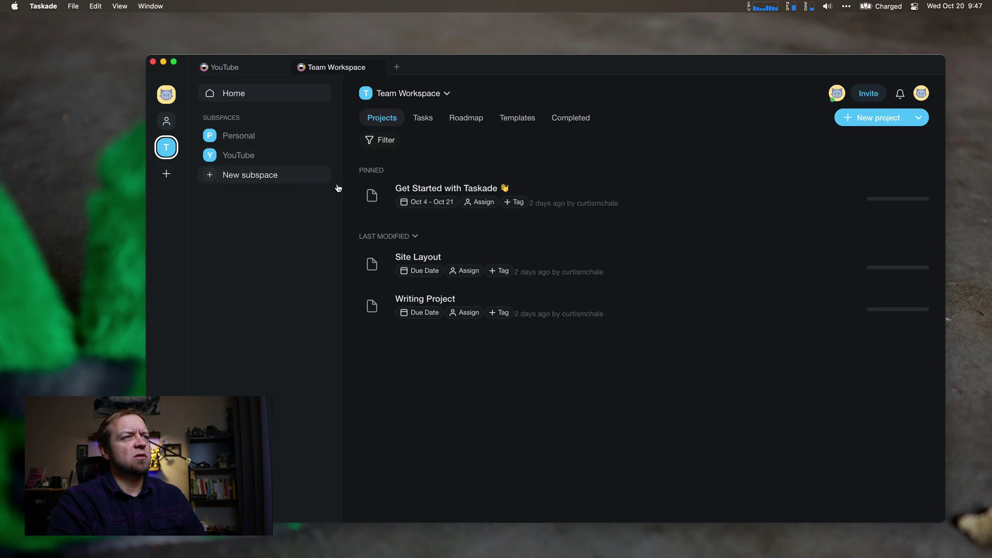
left_click(401, 263)
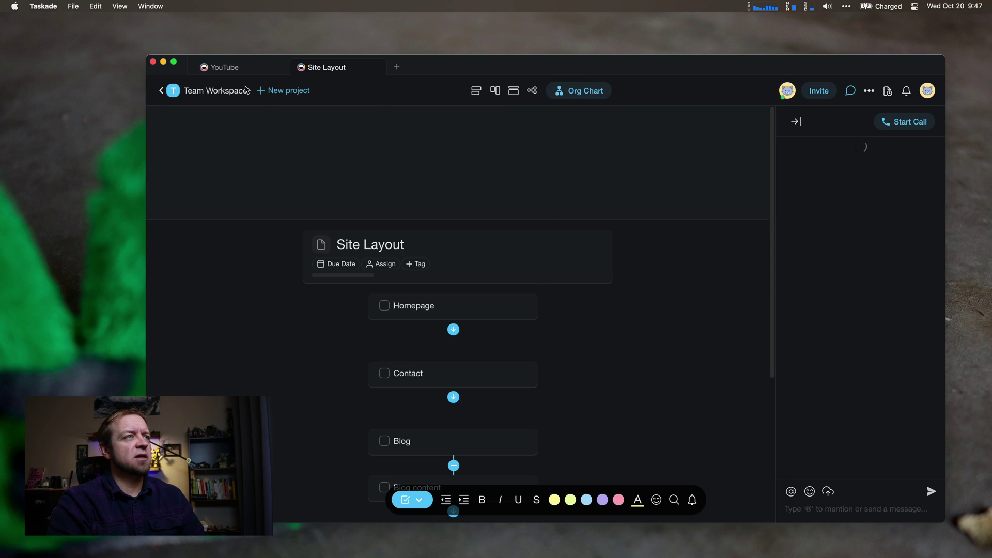
left_click(240, 67)
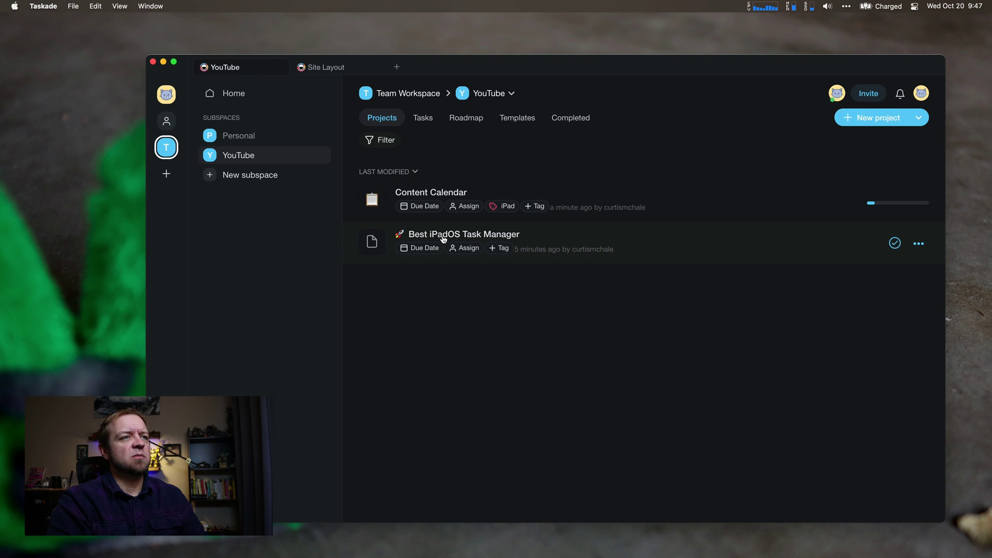
left_click(427, 192)
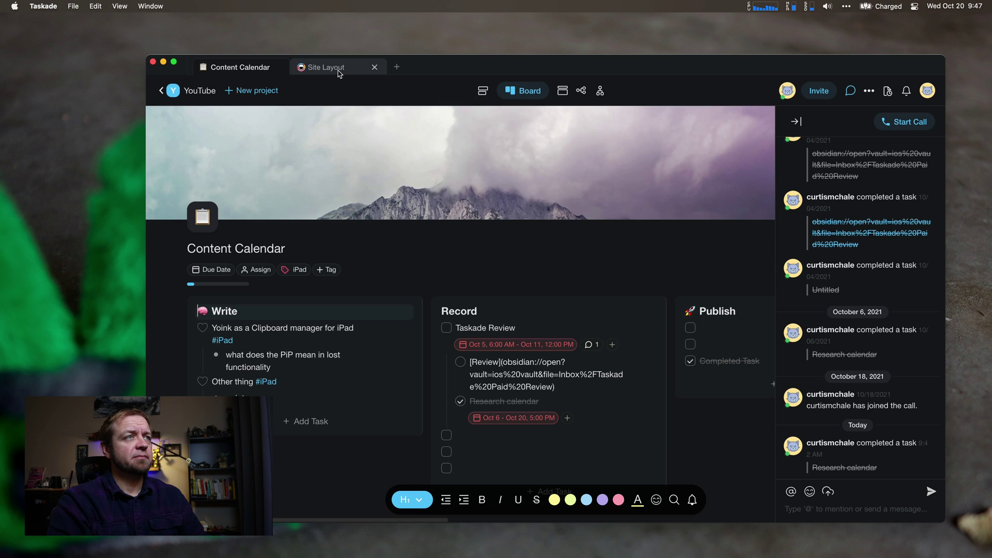
left_click(339, 72)
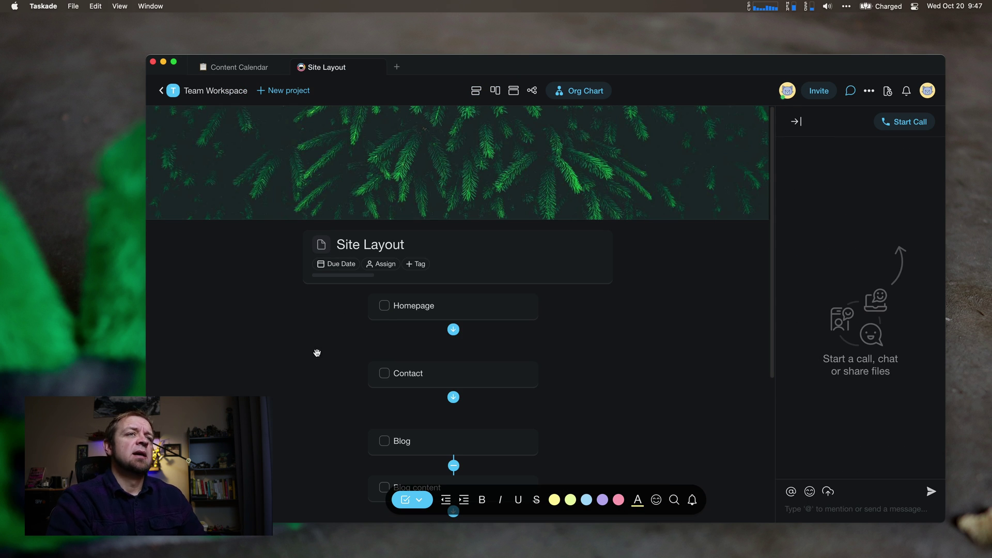
- Add a block named "Contact" under Community in the org chart, between "About the community" and "Services"
scroll(512, 328, "down", 3)
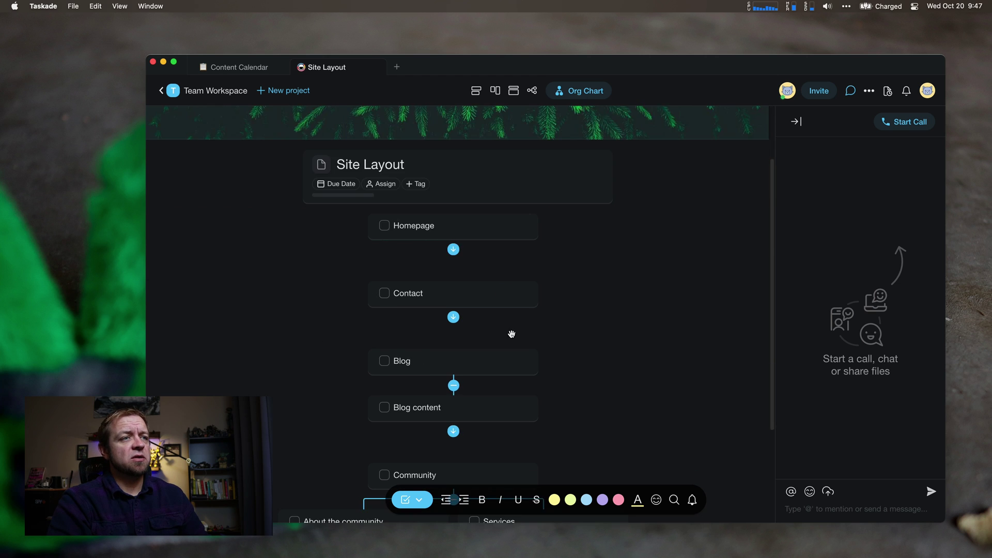
scroll(507, 333, "down", 5)
scroll(424, 238, "up", 5)
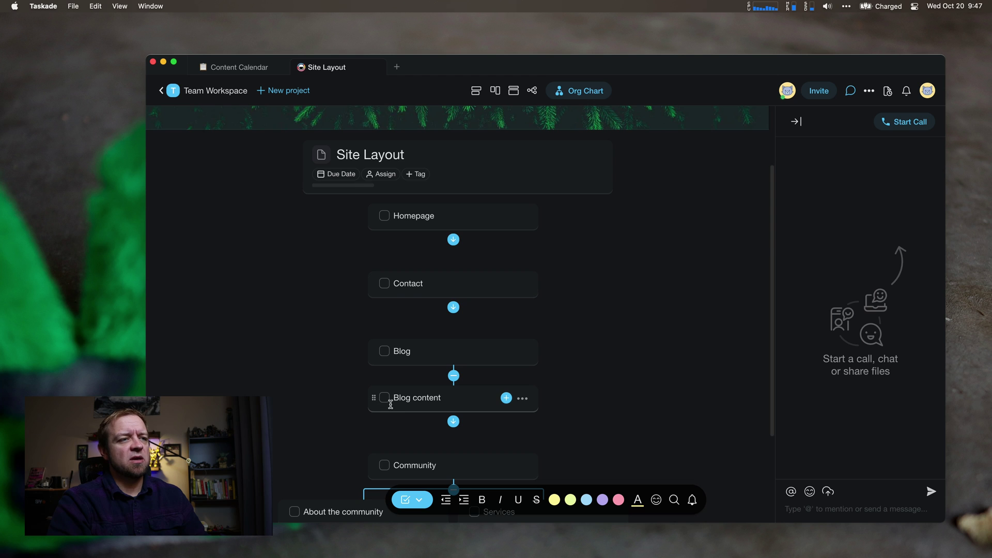
scroll(391, 406, "down", 5)
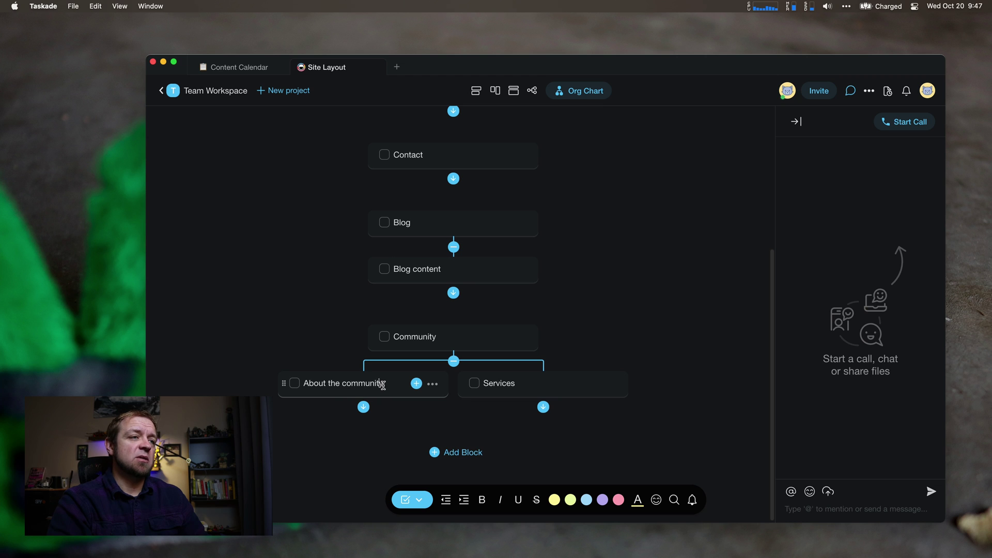
key("Return")
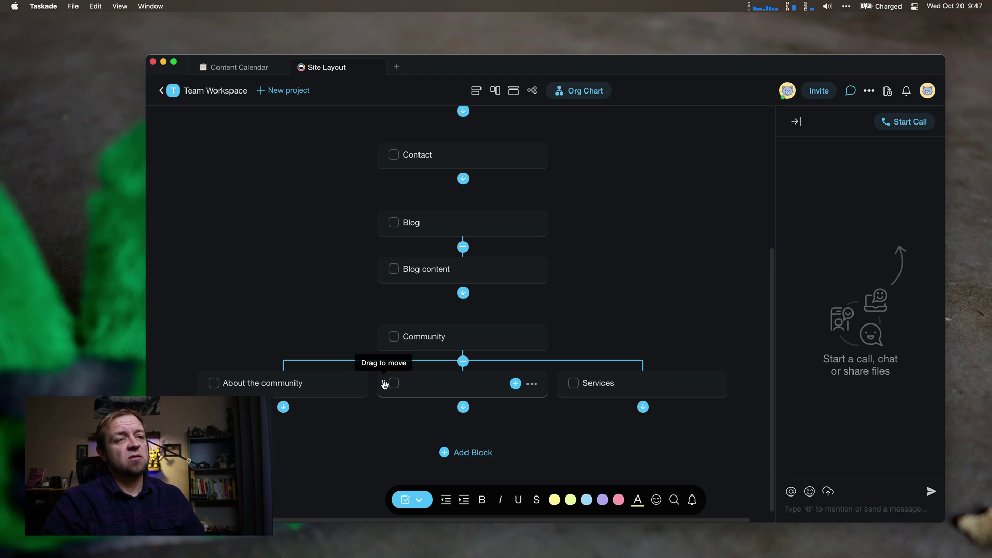
type("Conact")
key("BackSpace")
key("BackSpace")
key("BackSpace")
key("BackSpace")
type("nt'ac")
key("BackSpace")
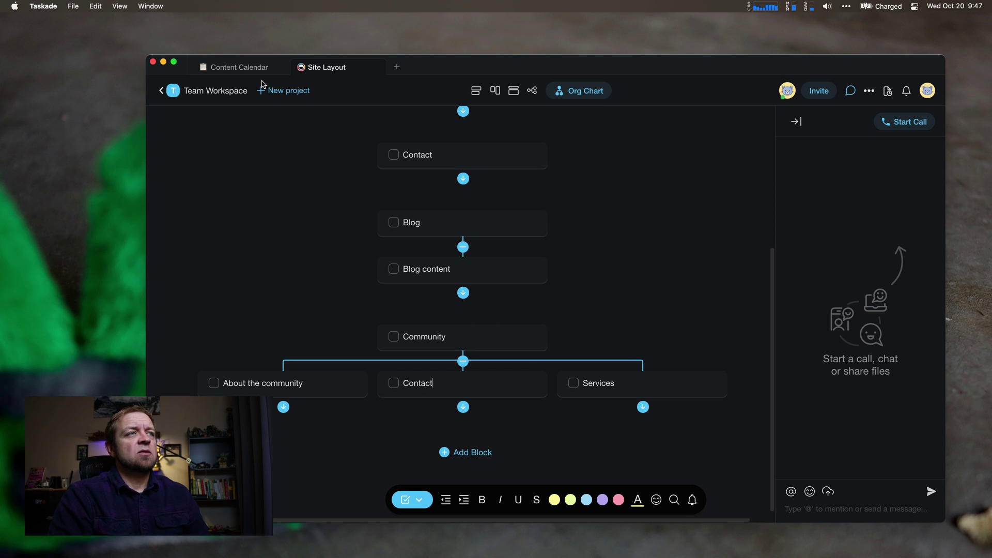
- View the Writing Project mindmap from the Team Workspace in place of Site Layout and return to the Content Calendar
left_click(237, 93)
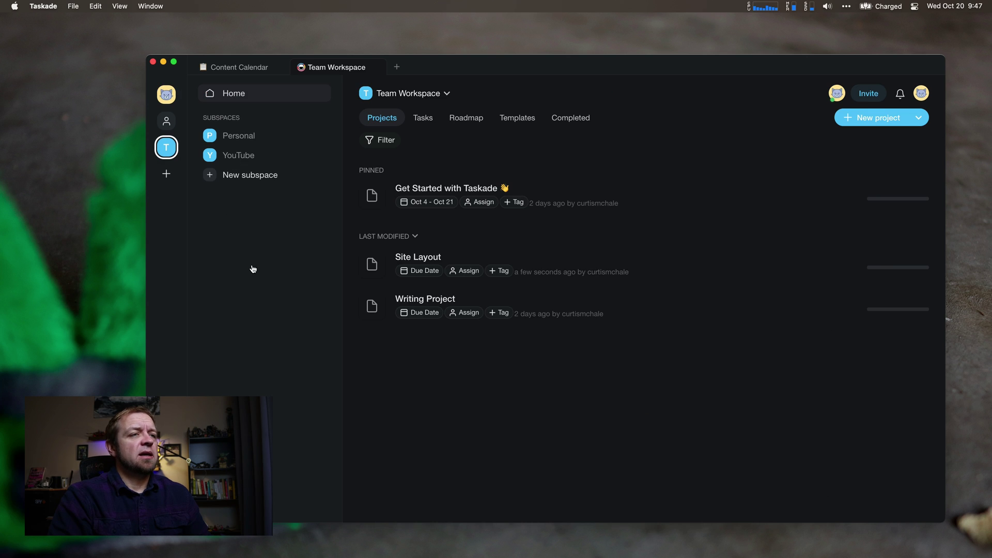
left_click(403, 298)
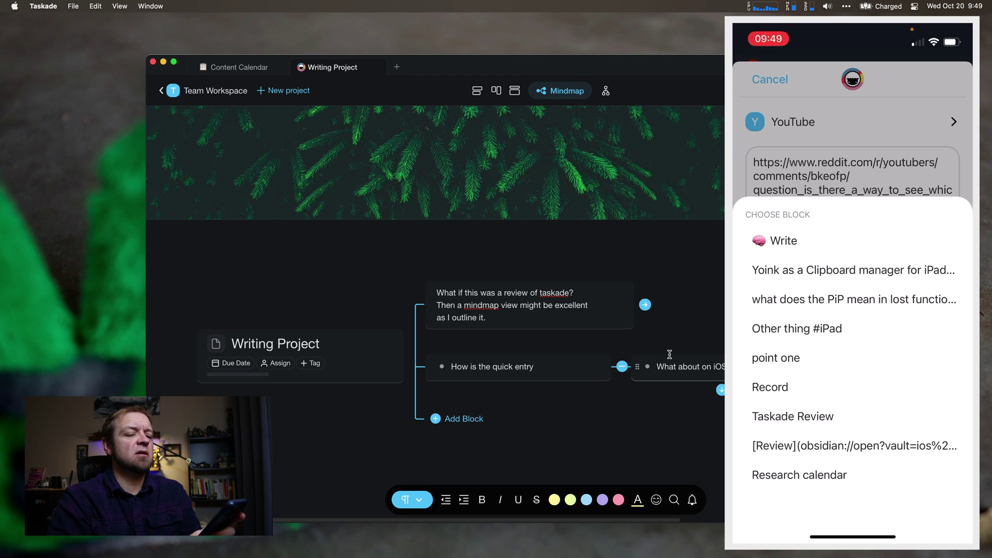
left_click(231, 76)
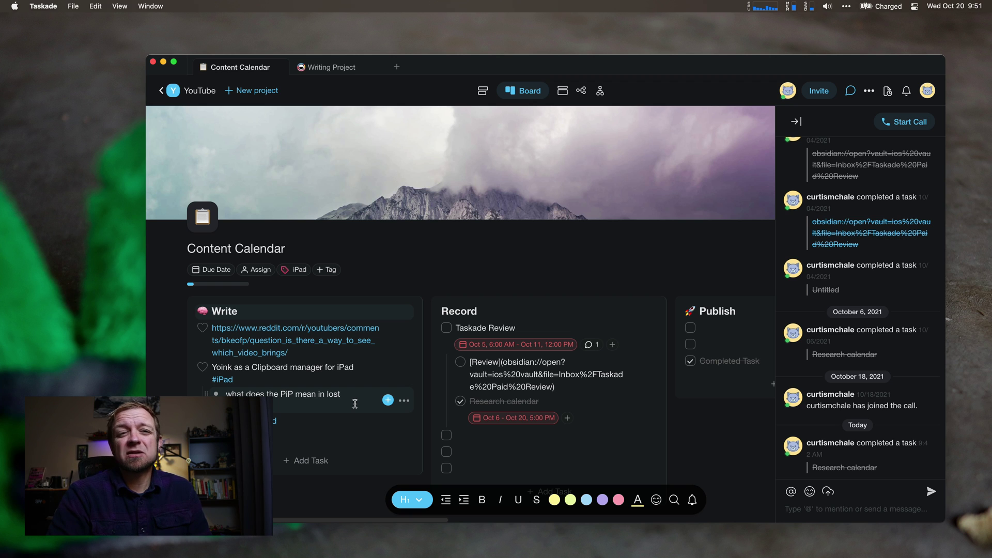
- Switch to Google Chrome and search the web for "taskade chrome extension"
key("alt+space")
type("chro")
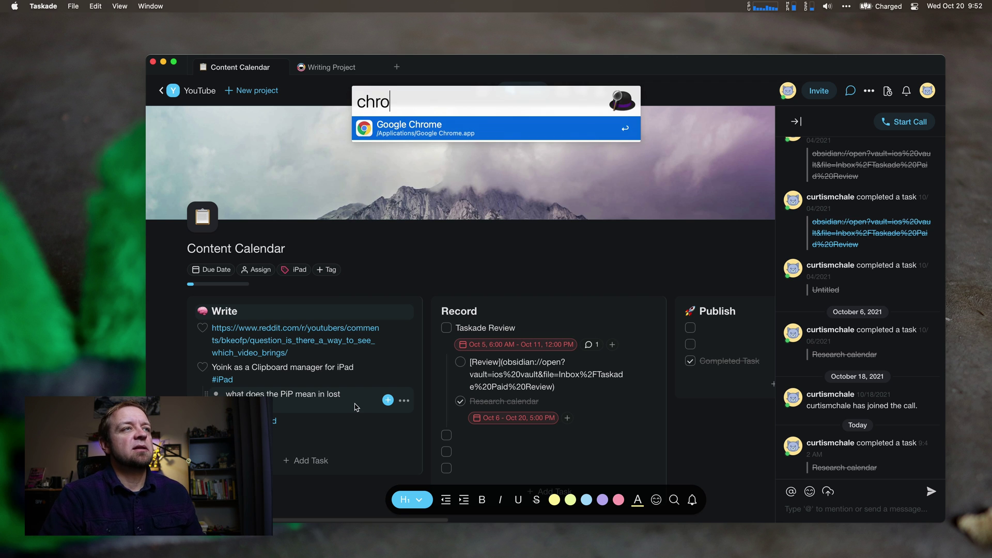
key("Return")
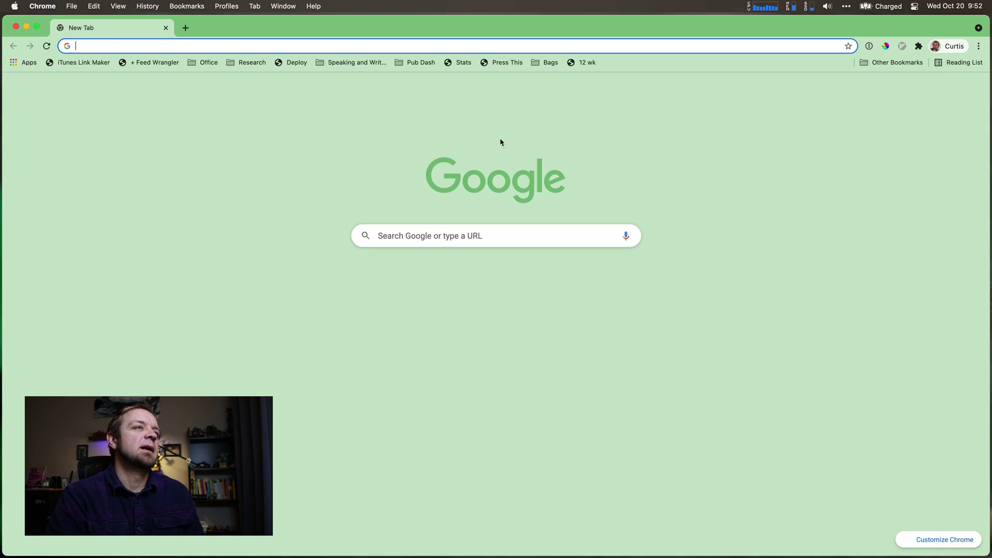
left_click(727, 44)
type("t")
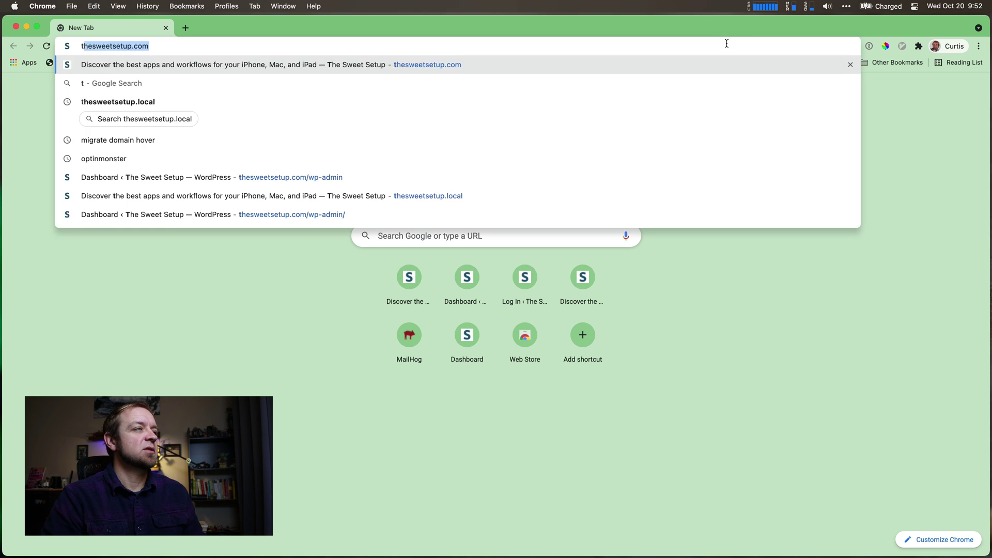
type("askade ")
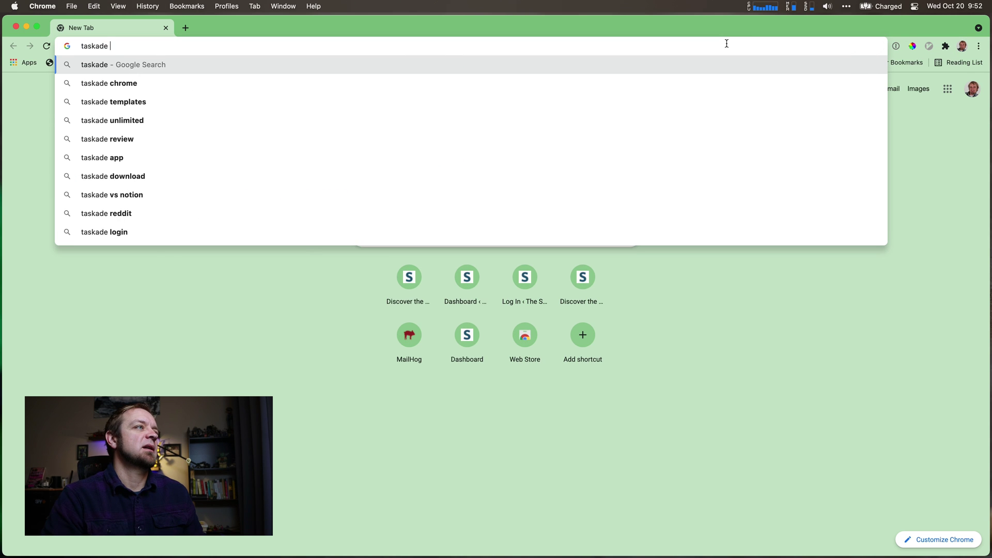
type("chrome extens")
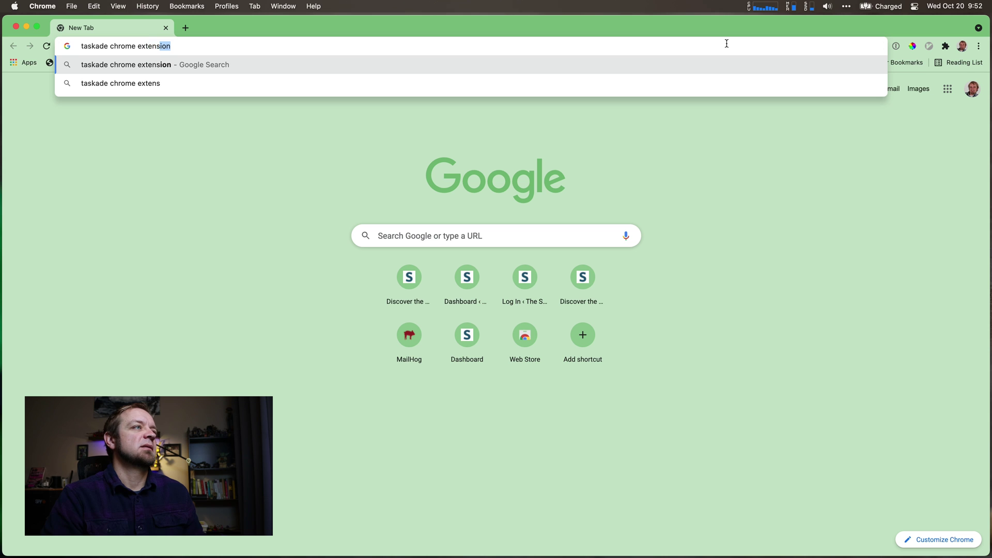
key("Return")
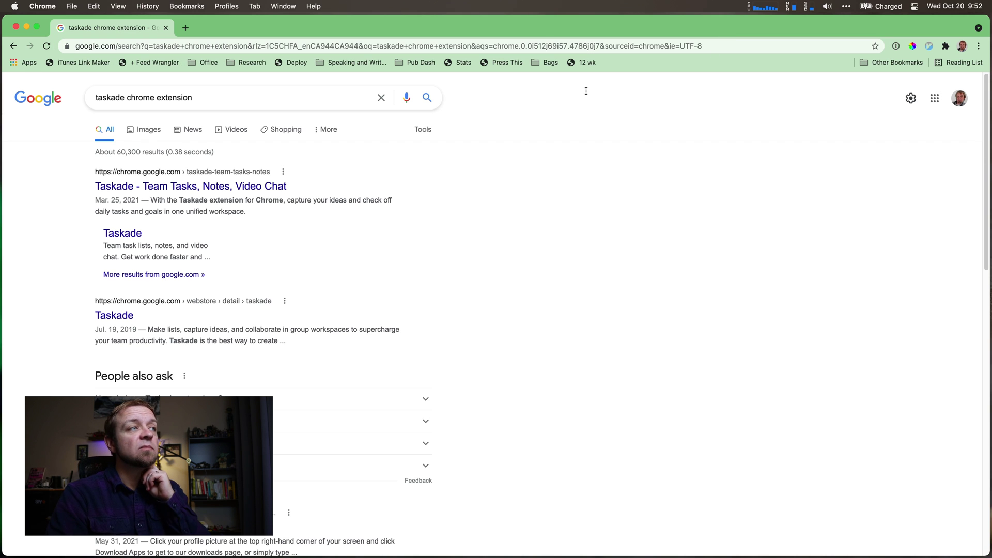
- Add the "Taskade - Team Tasks, Notes, Video Chat" extension to Chrome and keep new tabs set to Open Default Tab
left_click(150, 187)
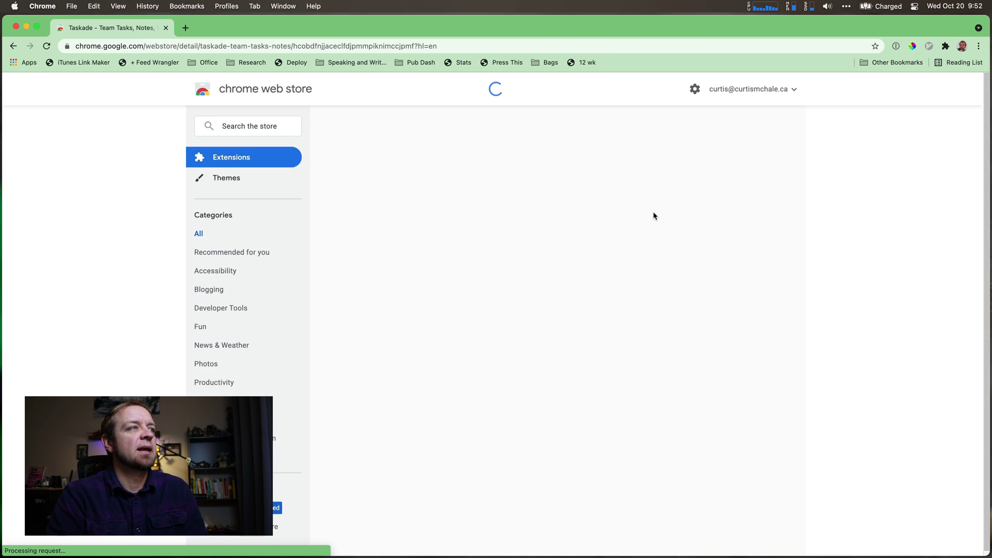
left_click(677, 165)
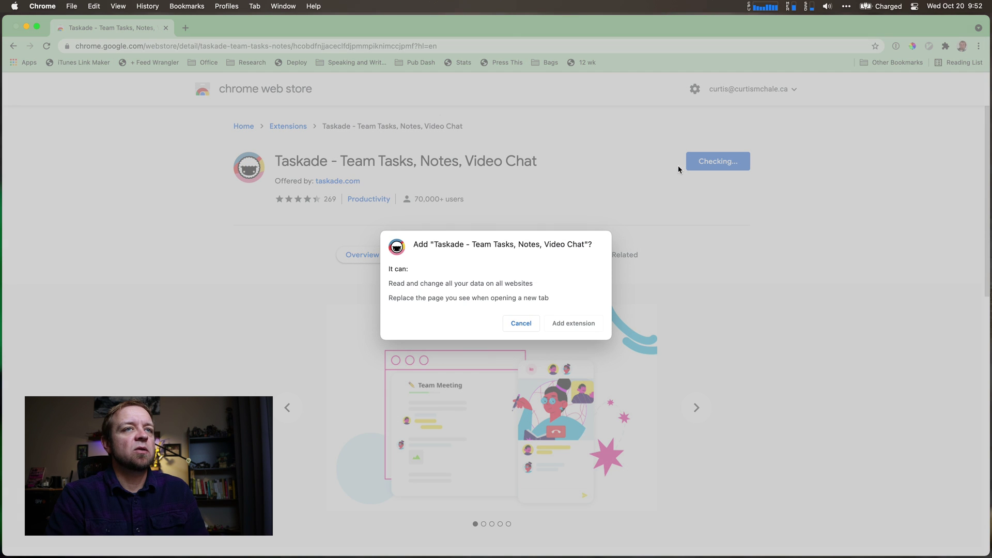
left_click(567, 322)
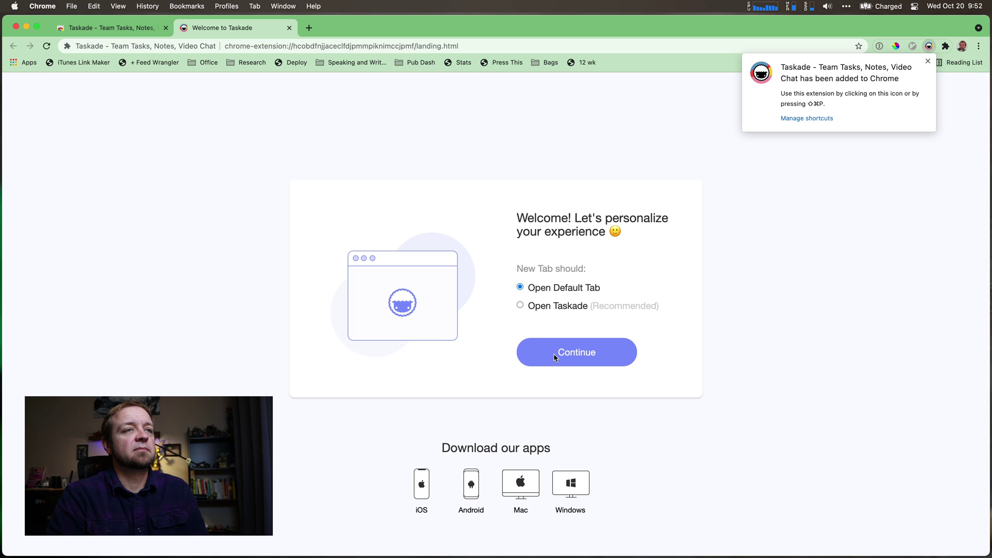
left_click(536, 312)
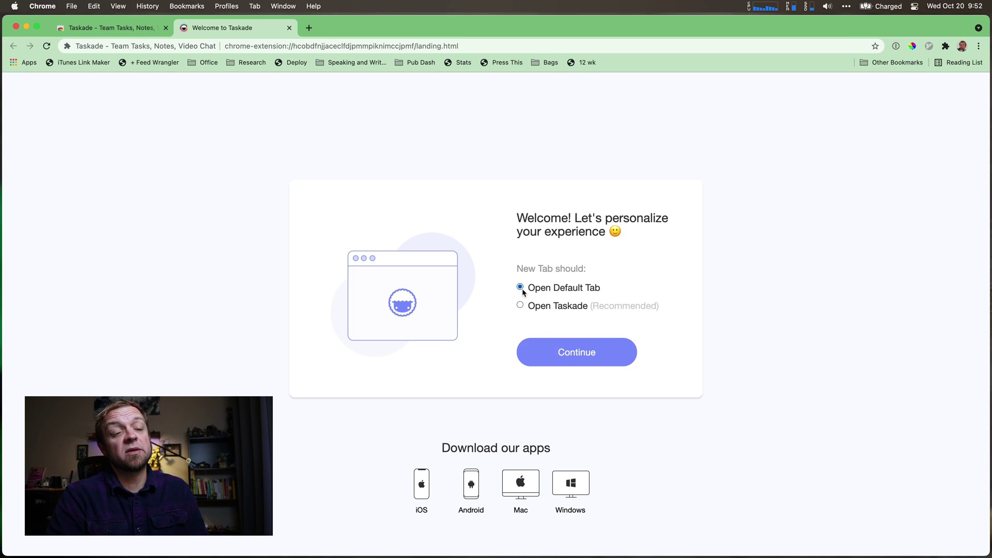
left_click(560, 355)
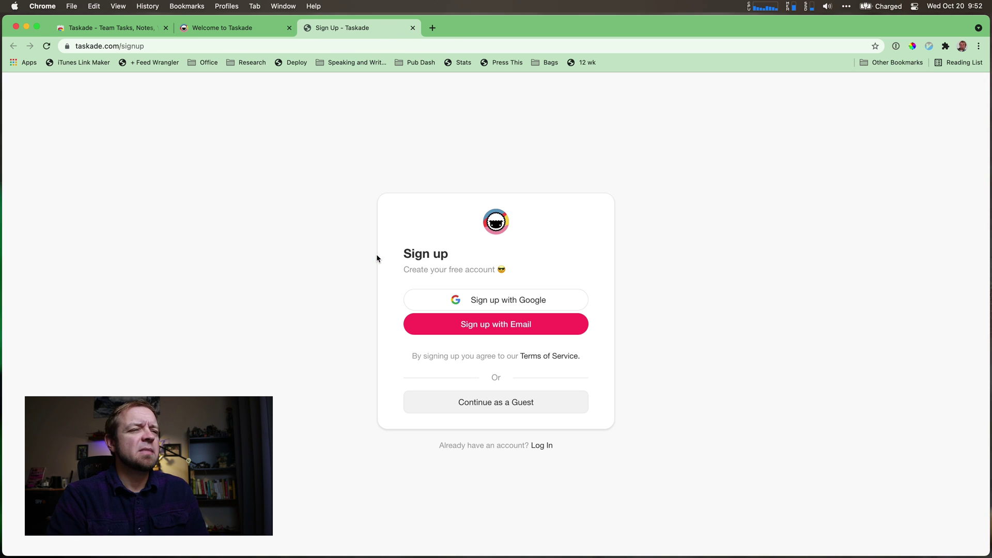
- Log in to the existing Taskade account with site notifications blocked, and pin the Taskade extension in Chrome
left_click(545, 447)
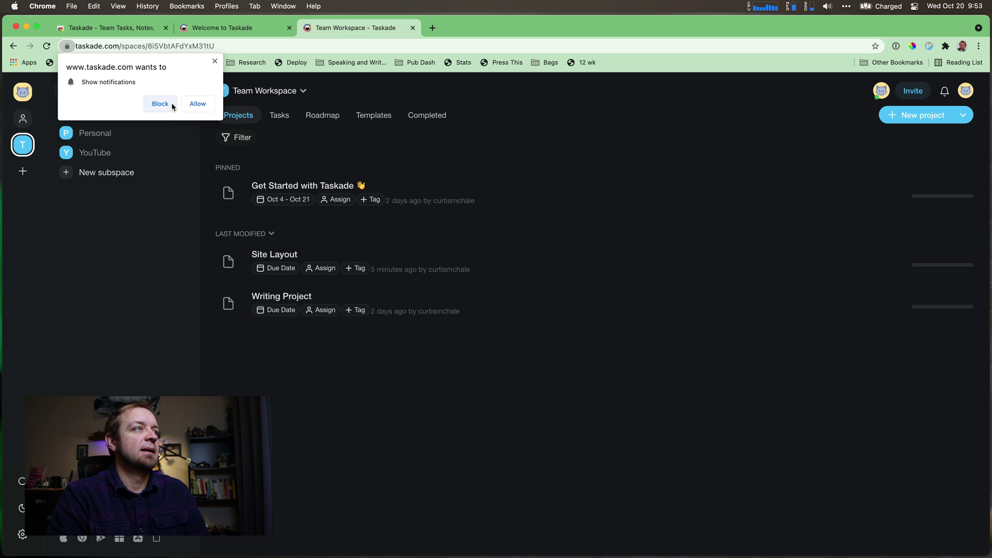
left_click(161, 104)
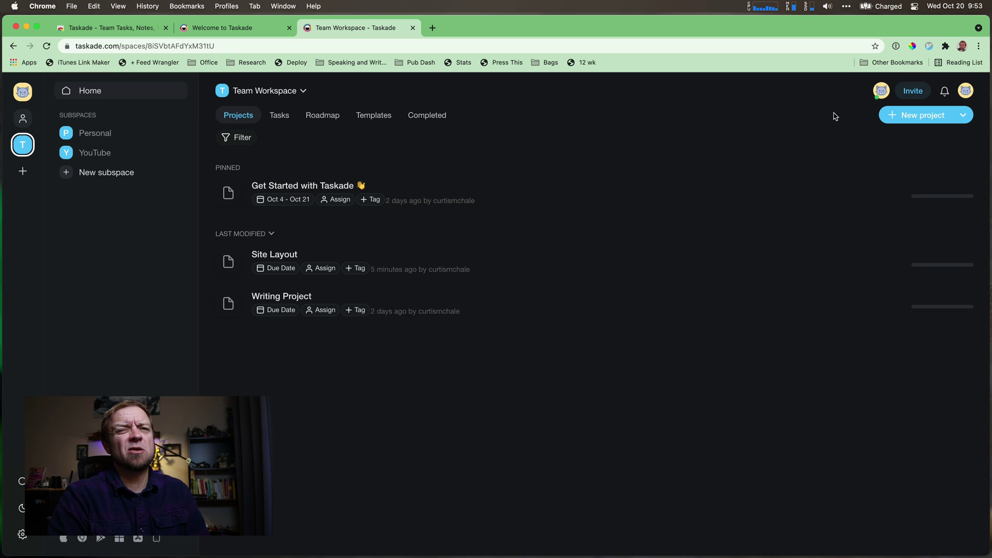
left_click(946, 46)
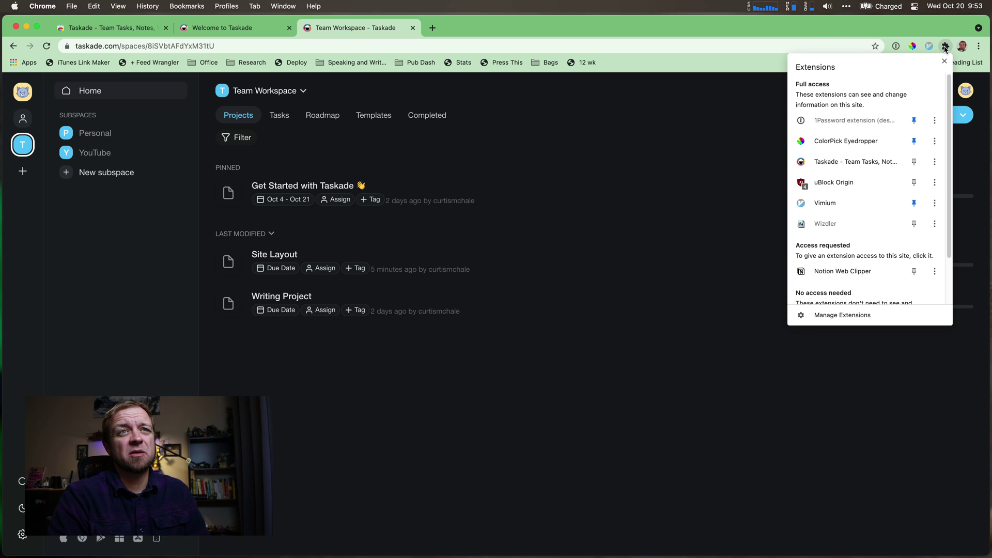
left_click(914, 162)
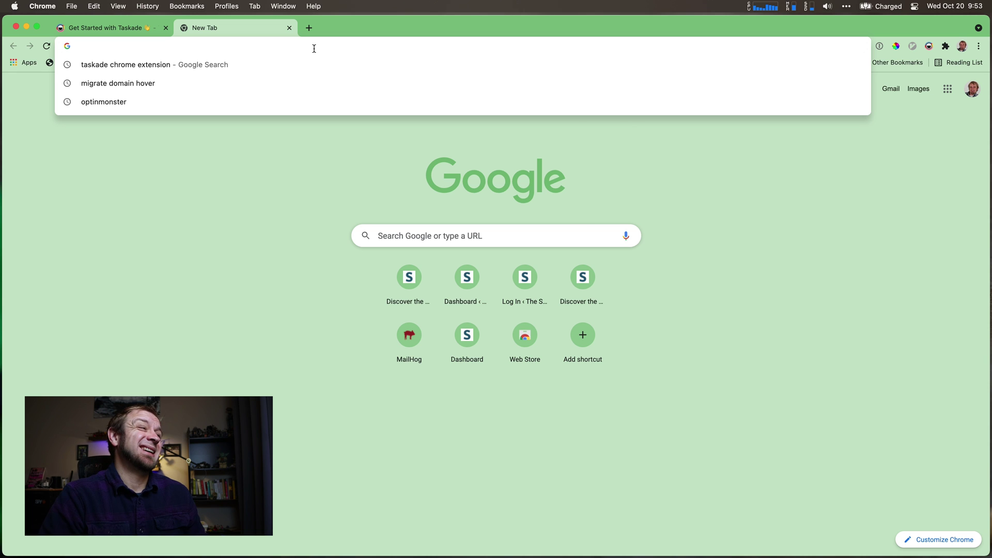
- Search the web for "reddit youtube show subscribers" and open the Reddit thread "How do I see ALL my subscribers on Youtube?"
type("red")
type("it youtube")
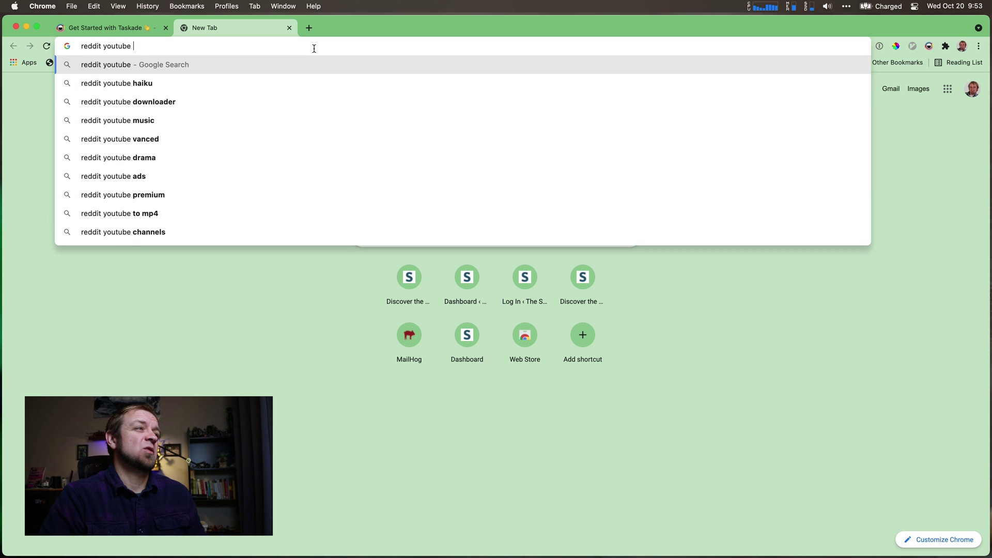
type(" show subscribers")
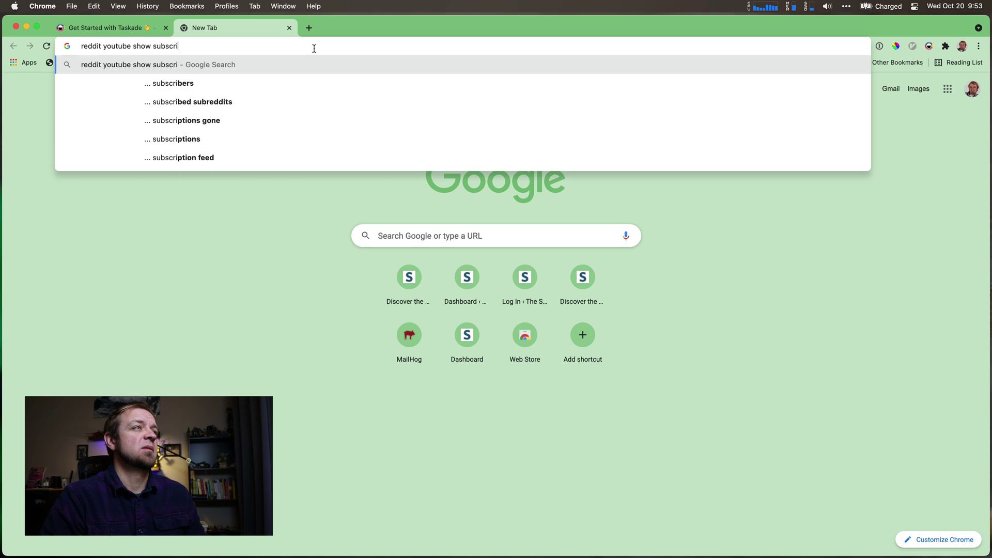
key("Return")
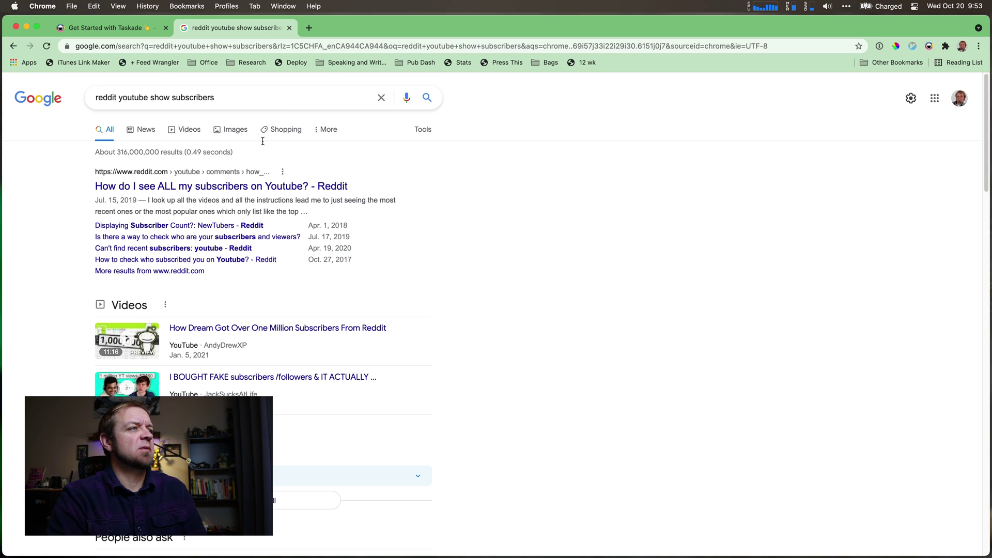
left_click(249, 185)
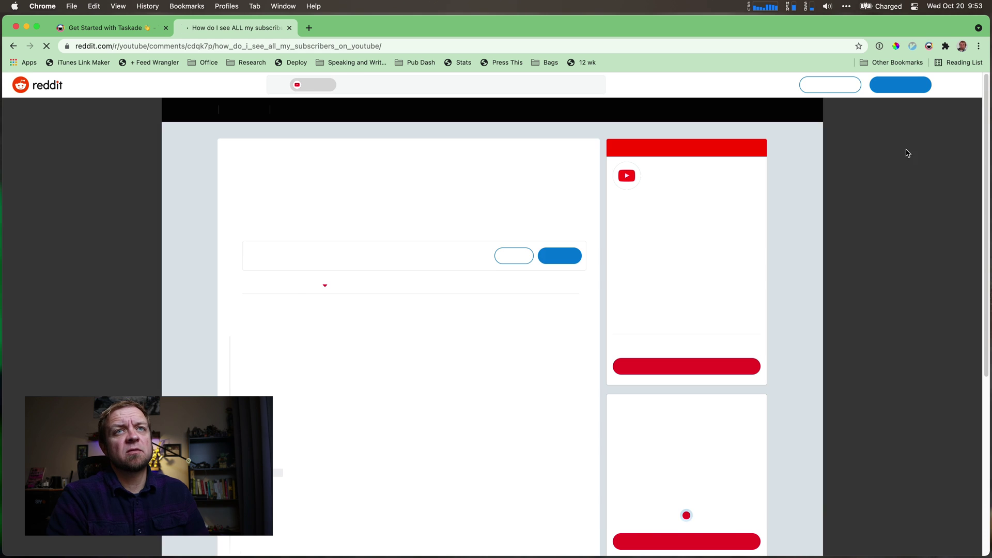
- Open the Taskade extension on the Reddit thread, choose Team Workspace, and check its projects and the blocks of Get Started with Taskade
left_click(929, 47)
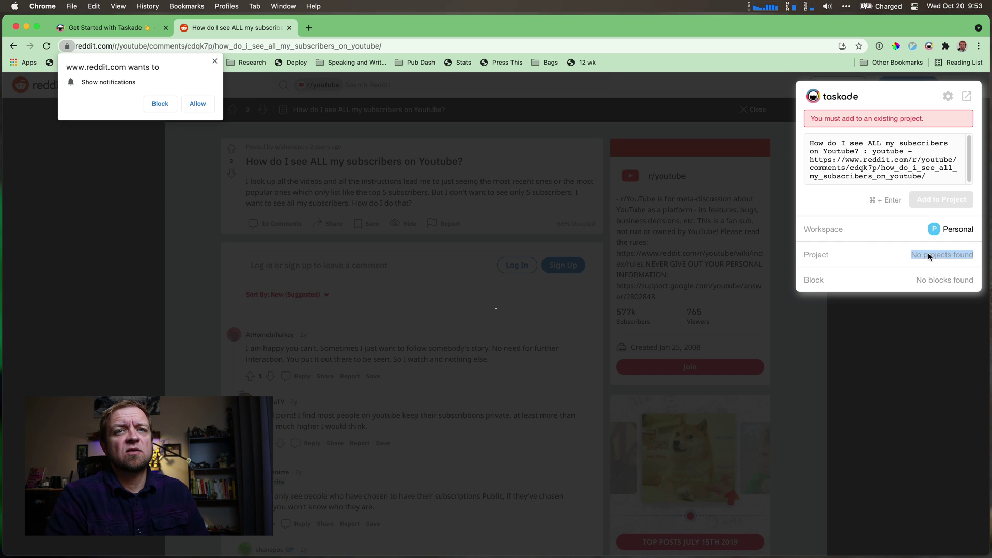
left_click(936, 234)
left_click(873, 126)
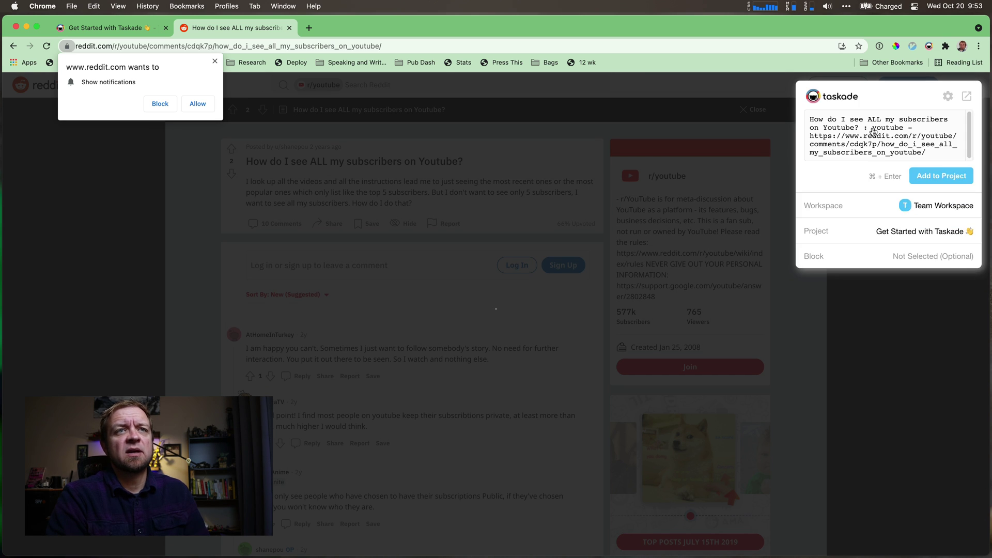
left_click(936, 232)
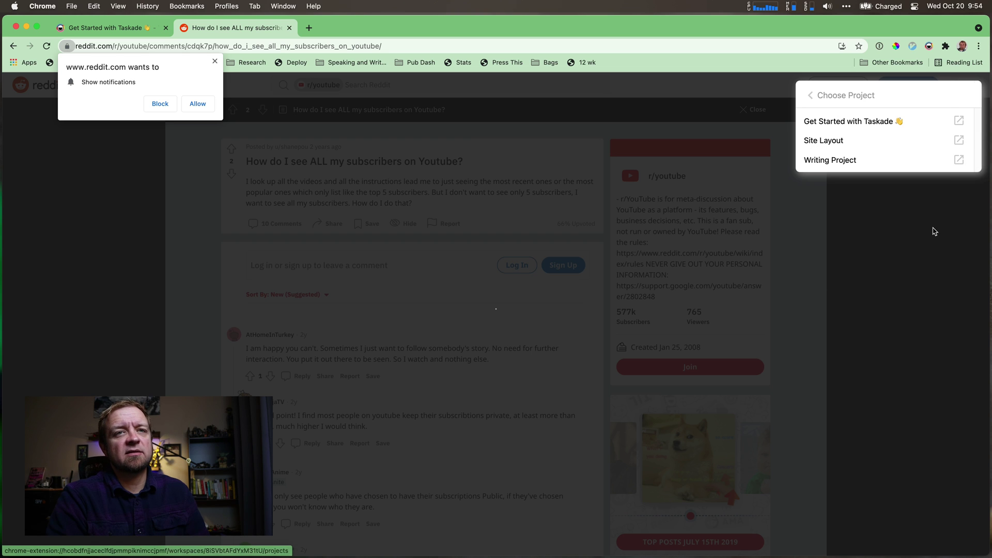
left_click(923, 124)
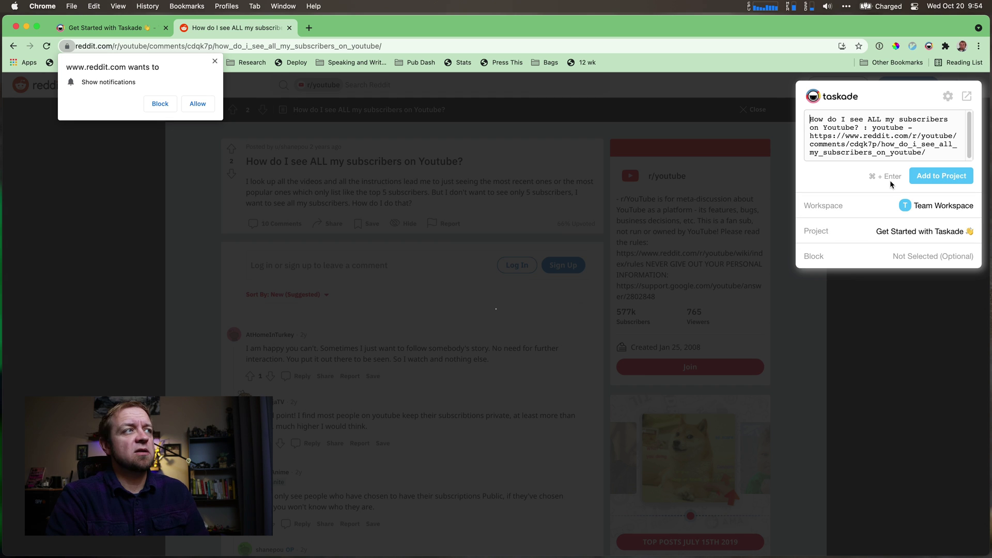
left_click(907, 262)
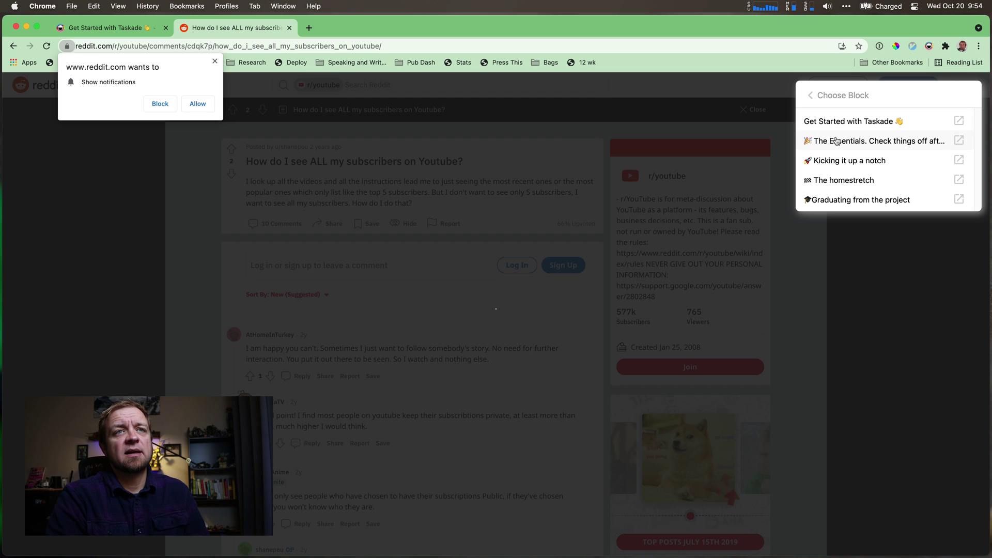
left_click(810, 95)
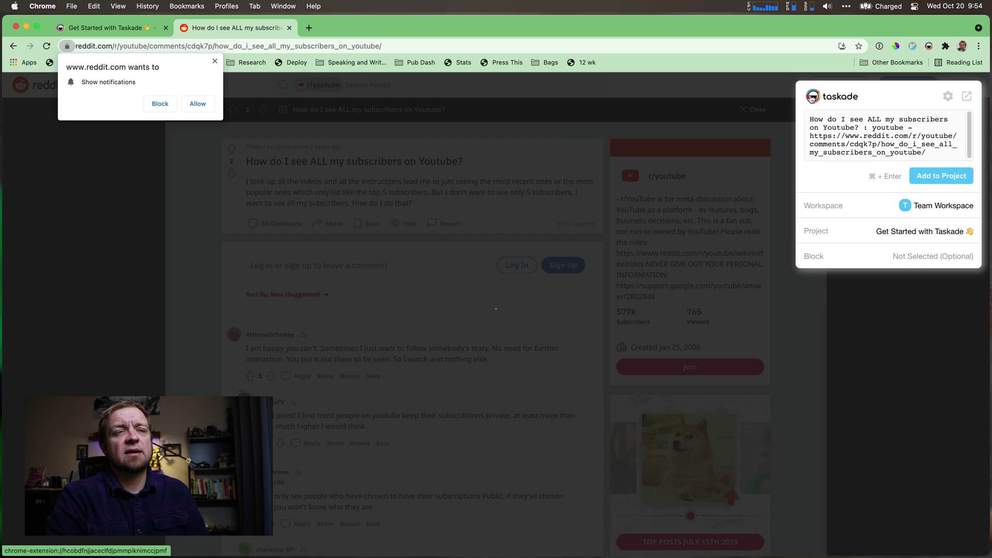
- Add the captured Reddit thread to the Write block of the Content Calendar project in the YouTube workspace
left_click(914, 206)
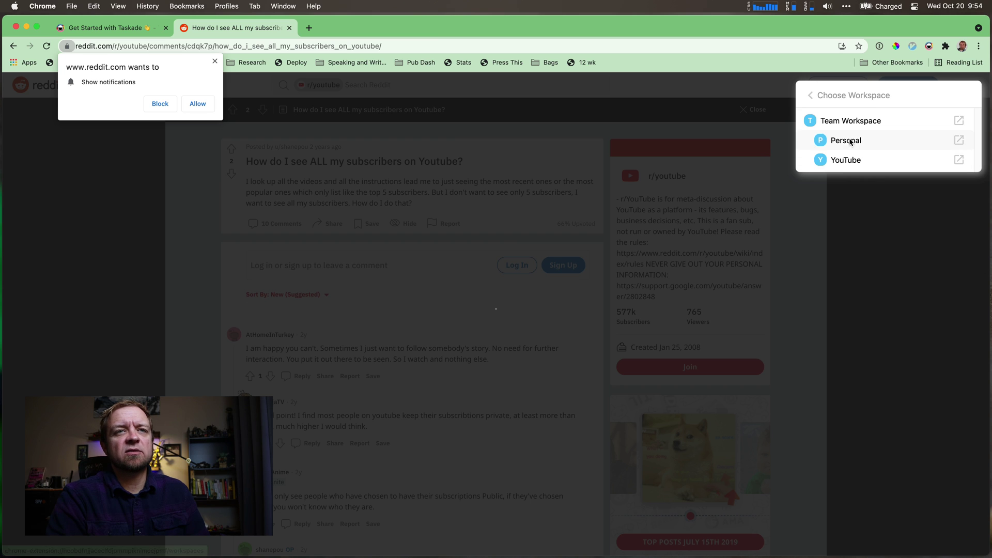
left_click(838, 162)
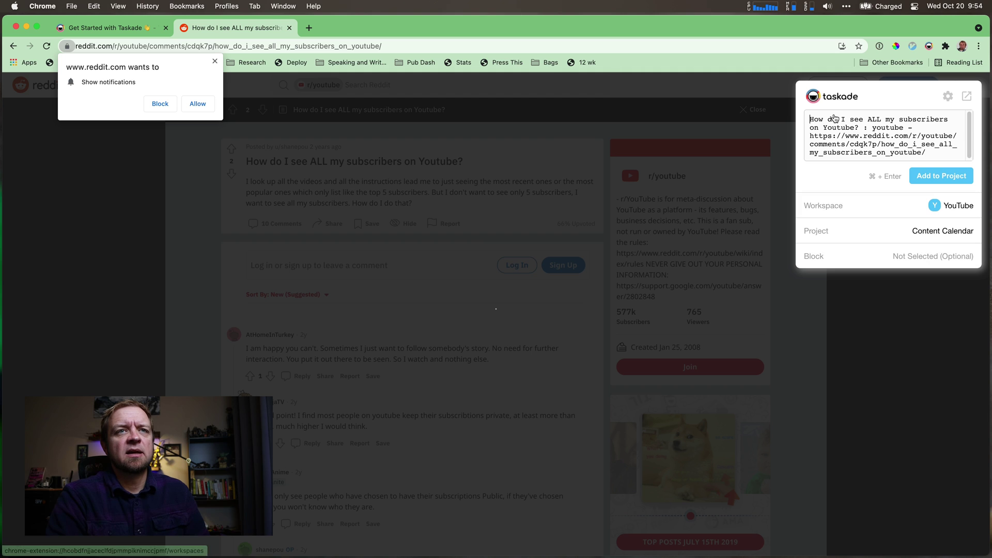
left_click(920, 256)
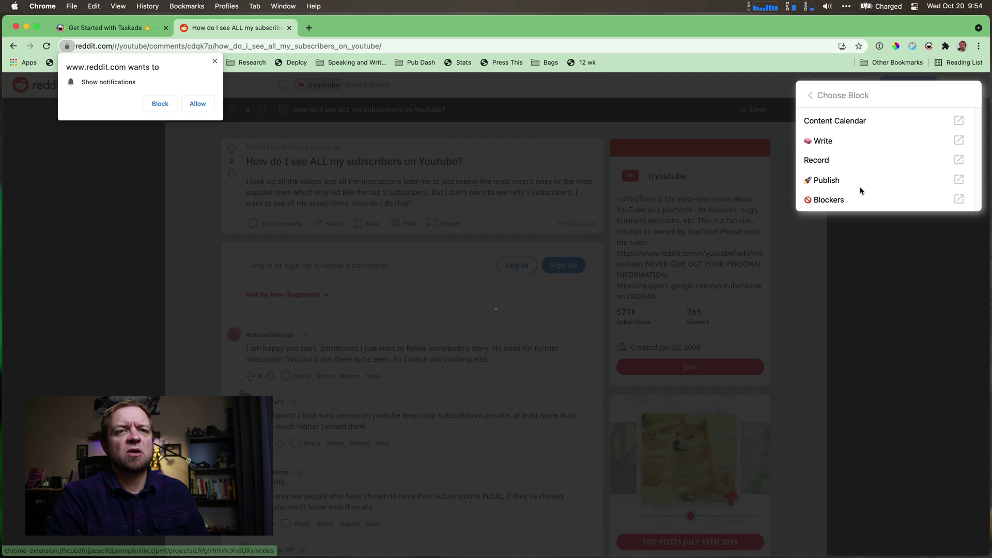
left_click(827, 150)
left_click(942, 176)
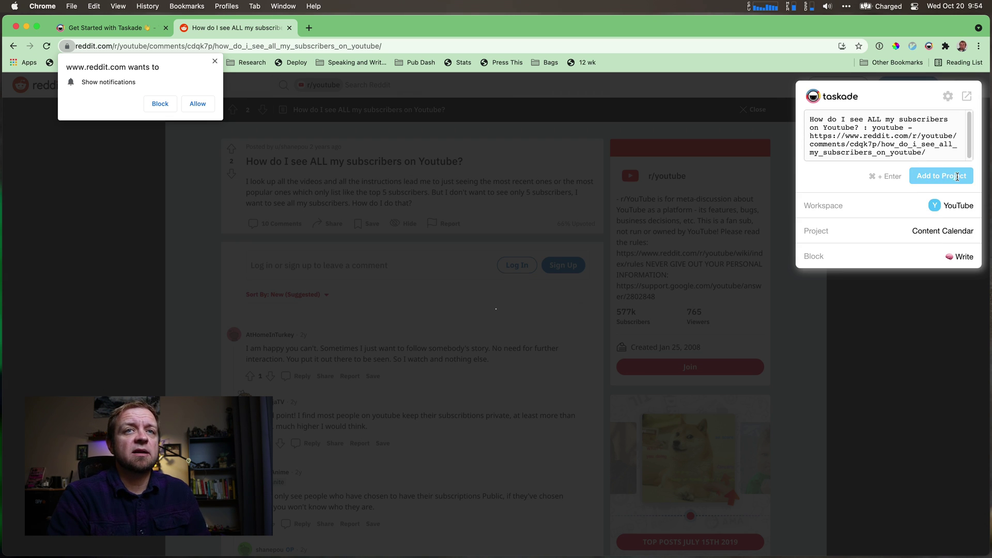
- Return to the Taskade web page and open the Content Calendar in the YouTube subspace to check the Write block
left_click(130, 34)
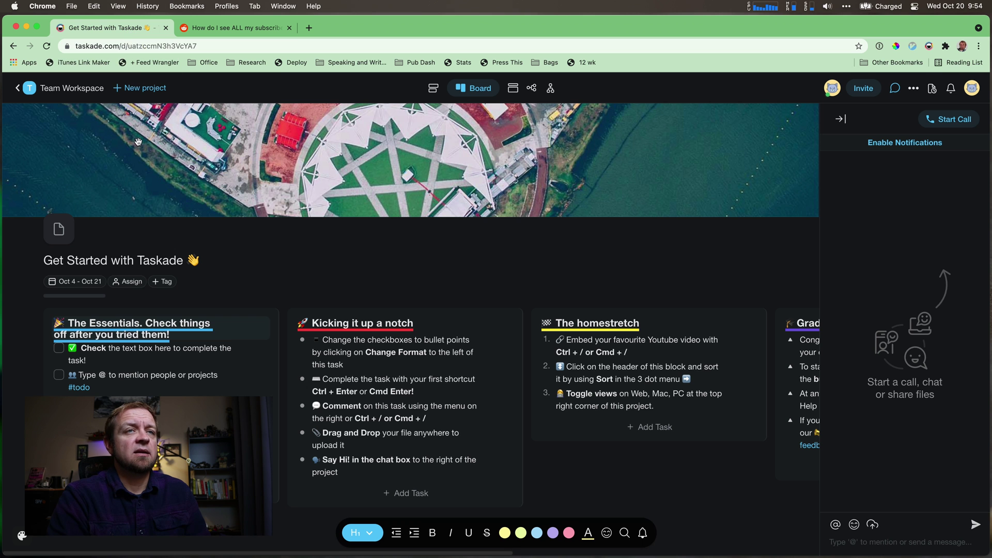
left_click(78, 89)
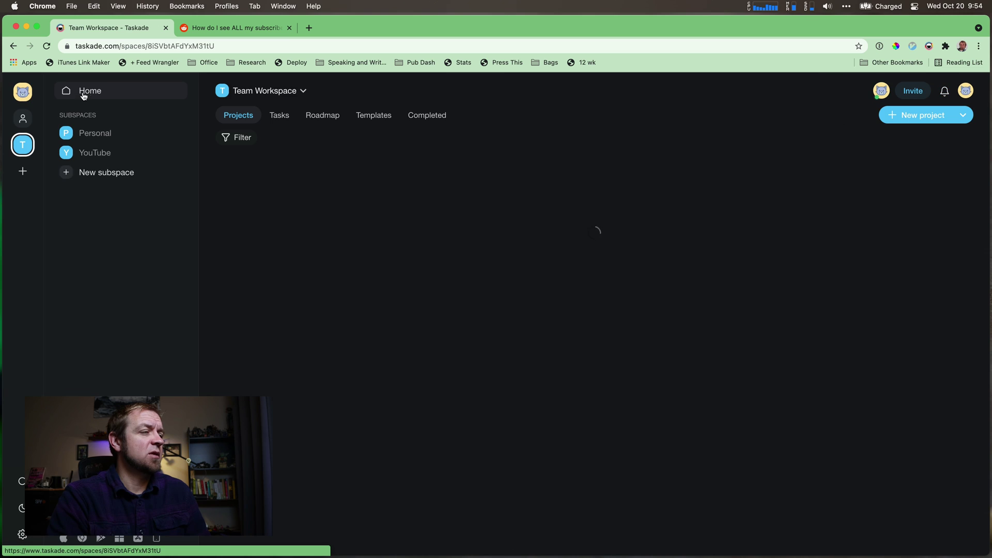
left_click(98, 153)
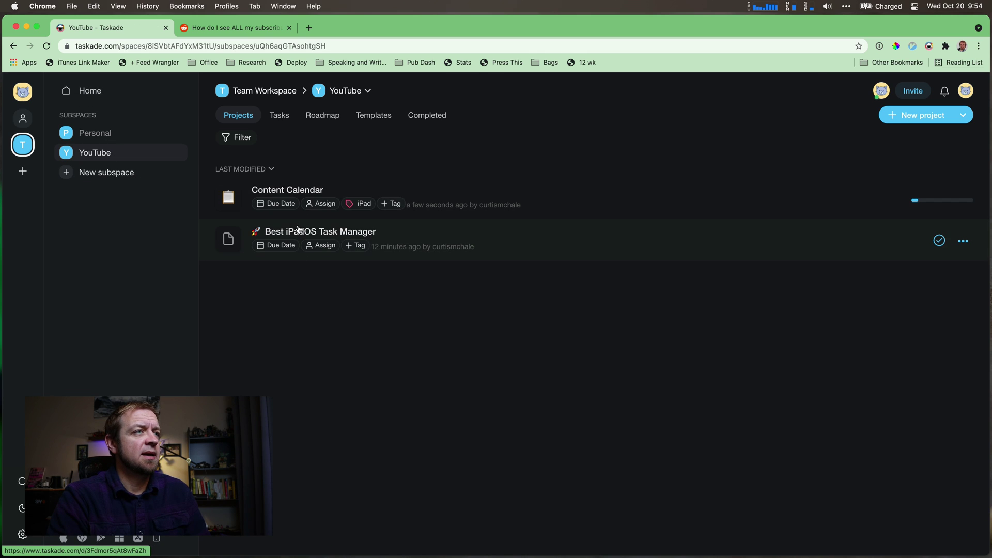
left_click(294, 191)
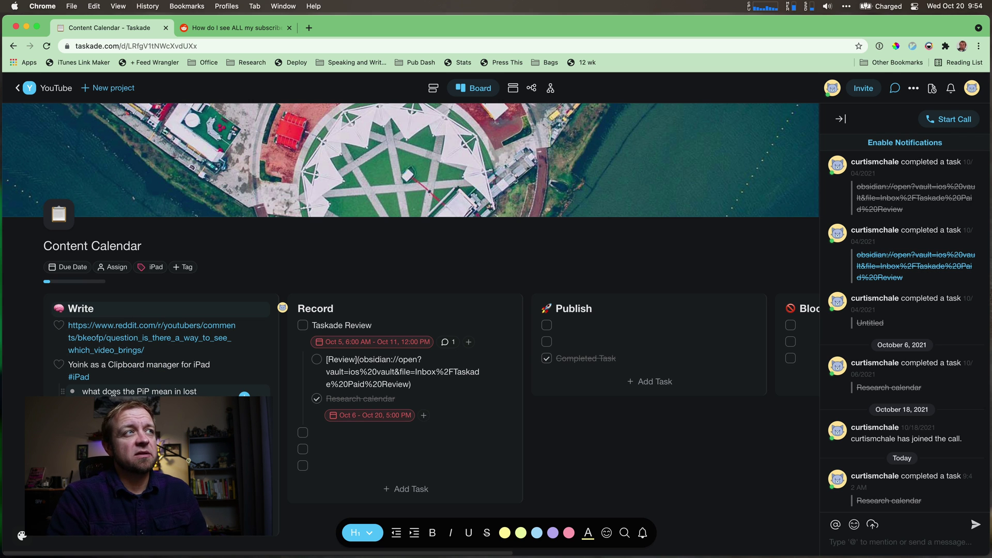
- Block Reddit's notifications, close the Reddit thread, and return to the Content Calendar's Write block
left_click(250, 33)
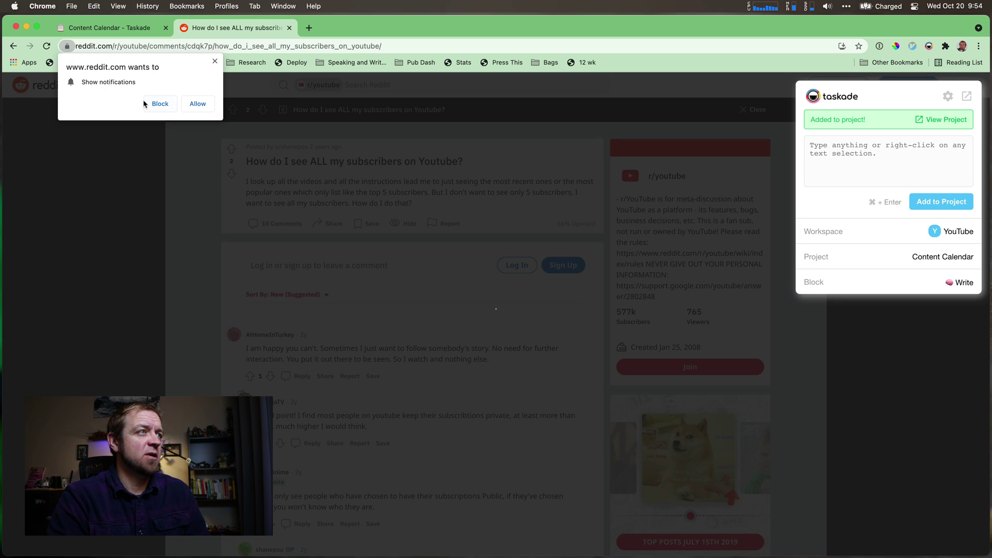
left_click(160, 104)
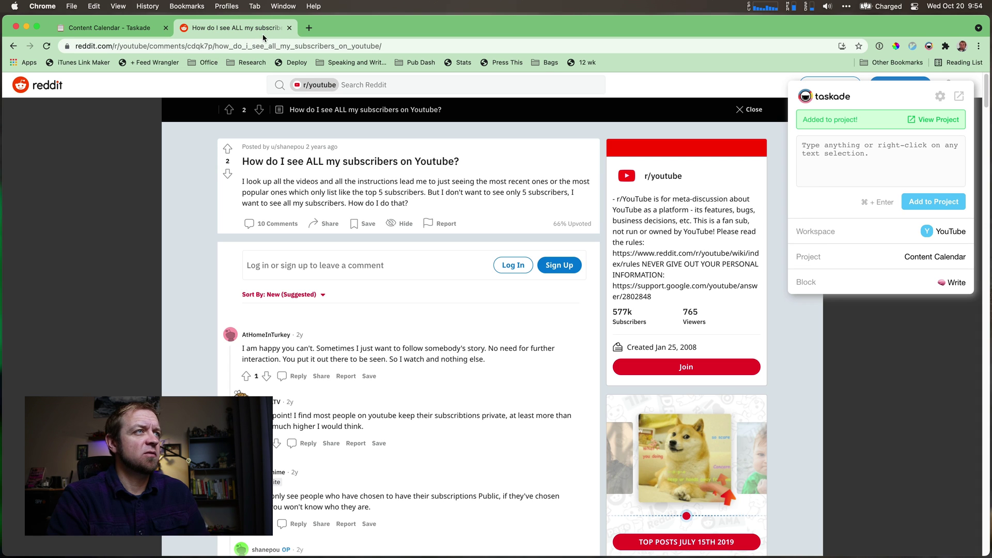
left_click(290, 28)
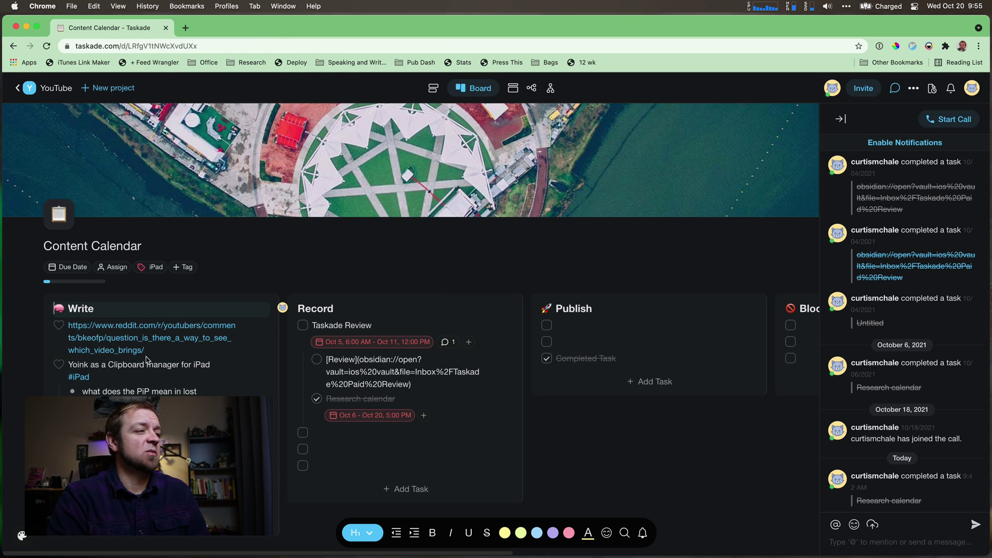
left_click_drag(145, 353, 103, 334)
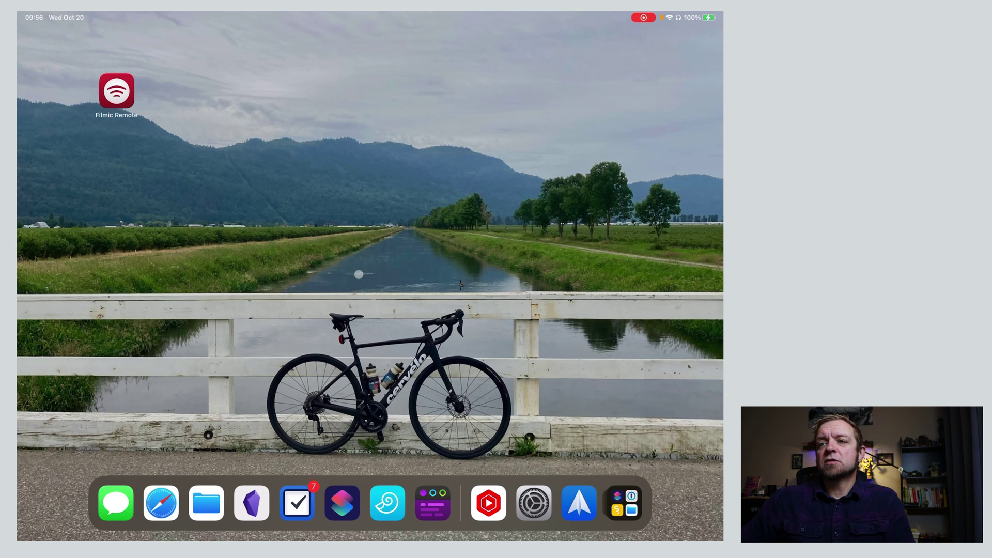
- Switch to the iPad home screen, browse Taskade's My Tasks and Starred widgets, and add the medium rectangular Starred widget
left_click(359, 275)
left_click(41, 26)
scroll(80, 334, "down", 10)
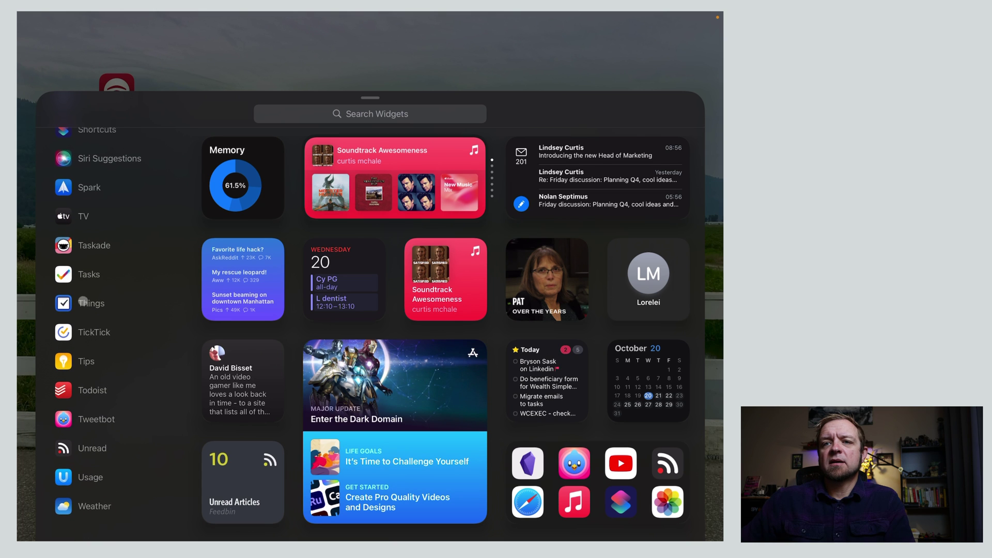
left_click(94, 246)
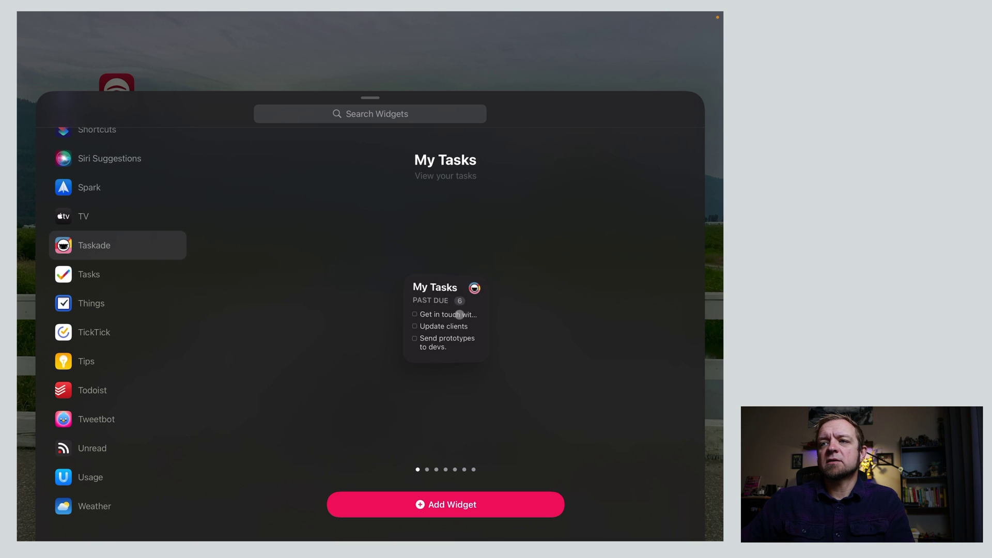
scroll(431, 324, "right", 3)
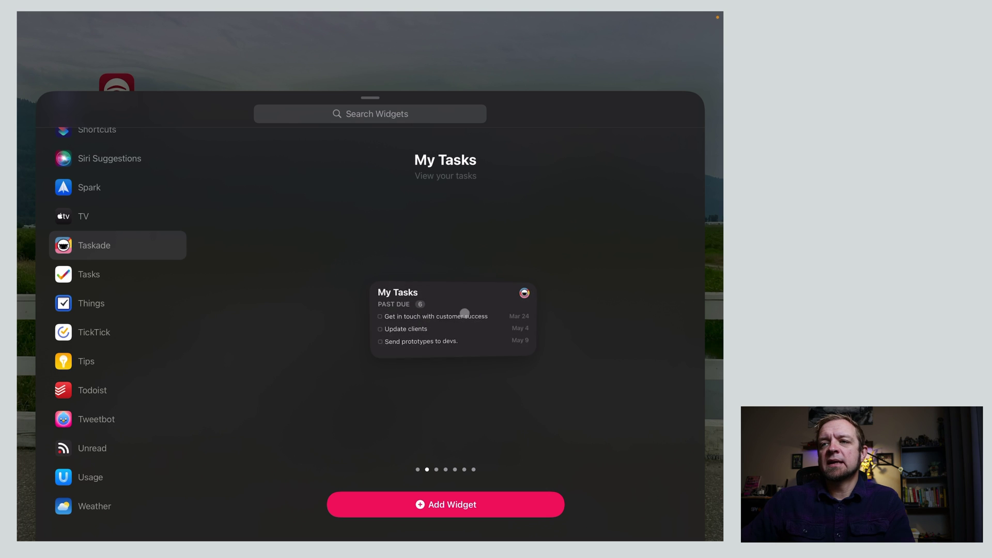
left_click(446, 314)
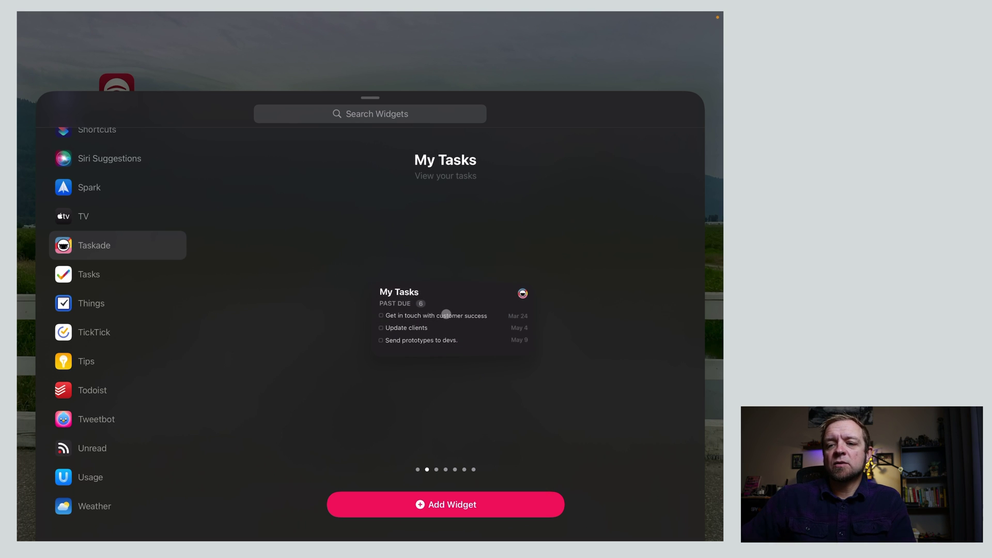
scroll(446, 314, "right", 3)
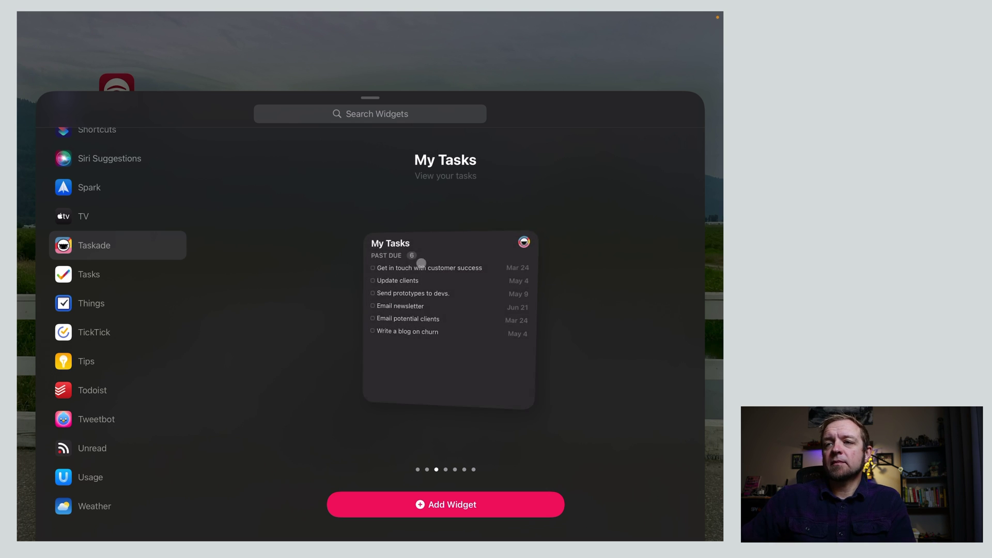
scroll(433, 357, "right", 3)
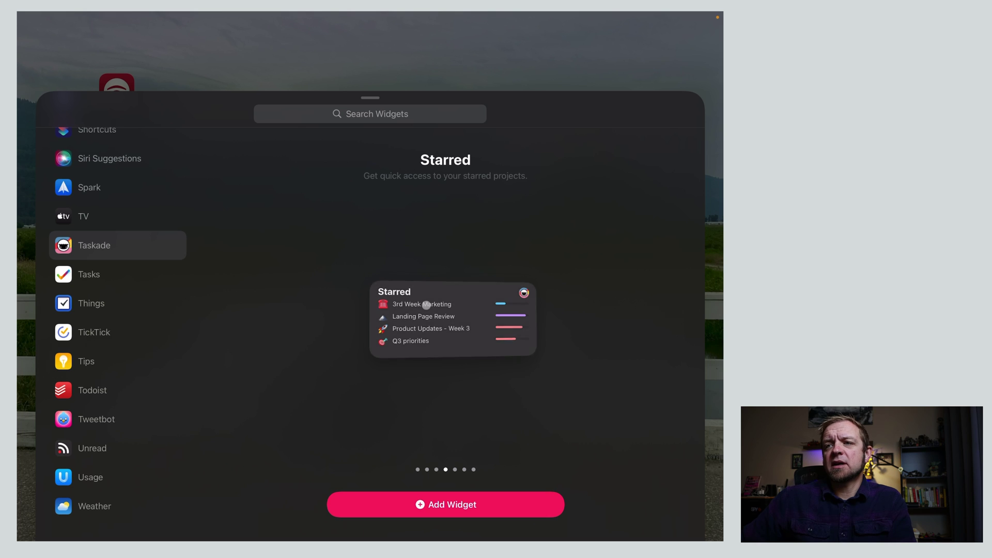
left_click(443, 497)
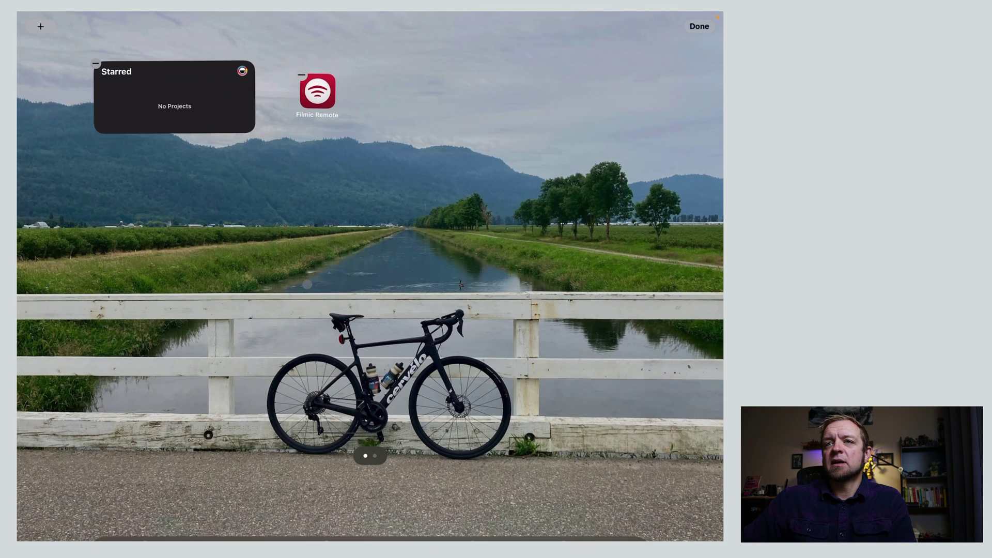
left_click(198, 181)
- Check the Starred widget's available options, dismiss them, and open the Starred projects list in Taskade from the widget
right_click(170, 95)
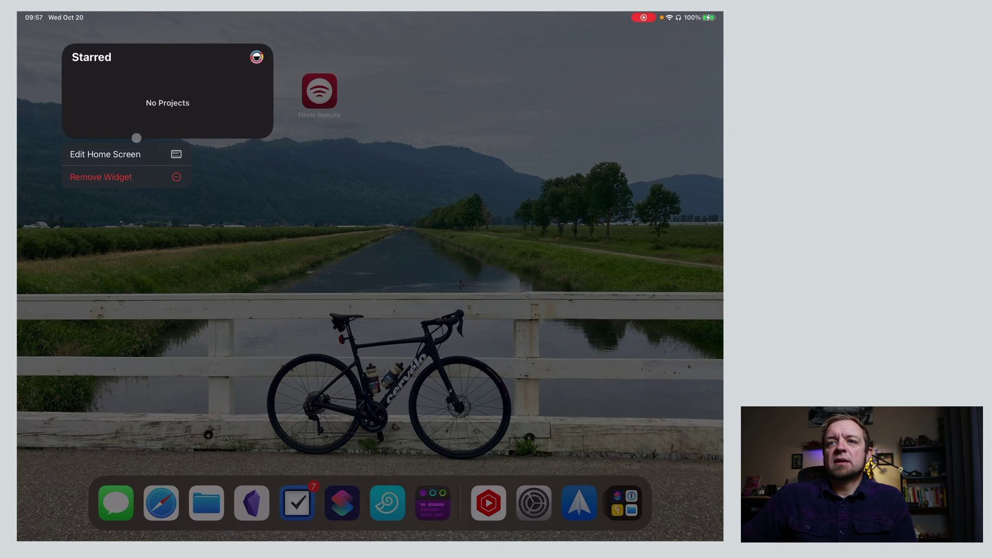
left_click(225, 175)
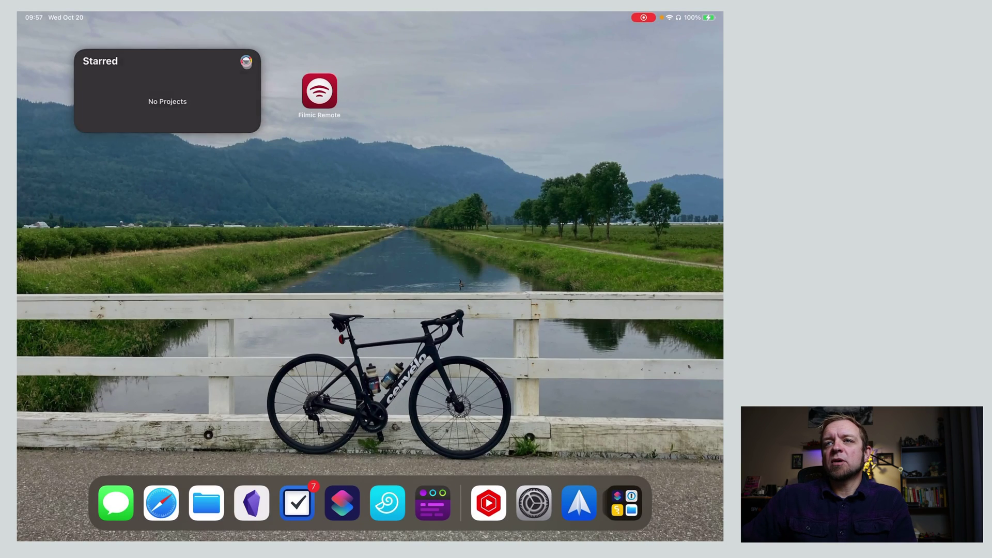
left_click(246, 63)
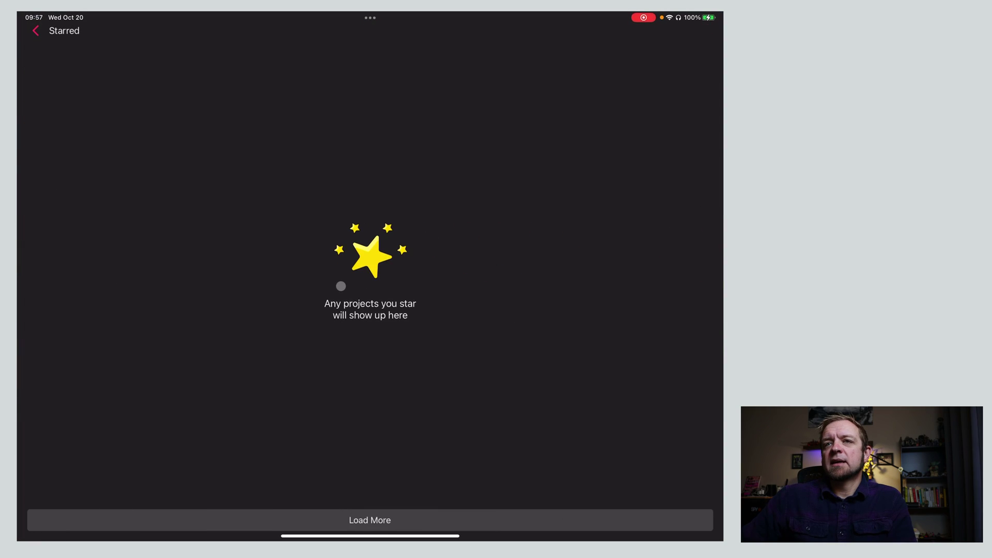
- Leave the Starred list and open the Content Calendar project in the YouTube workspace
left_click(36, 30)
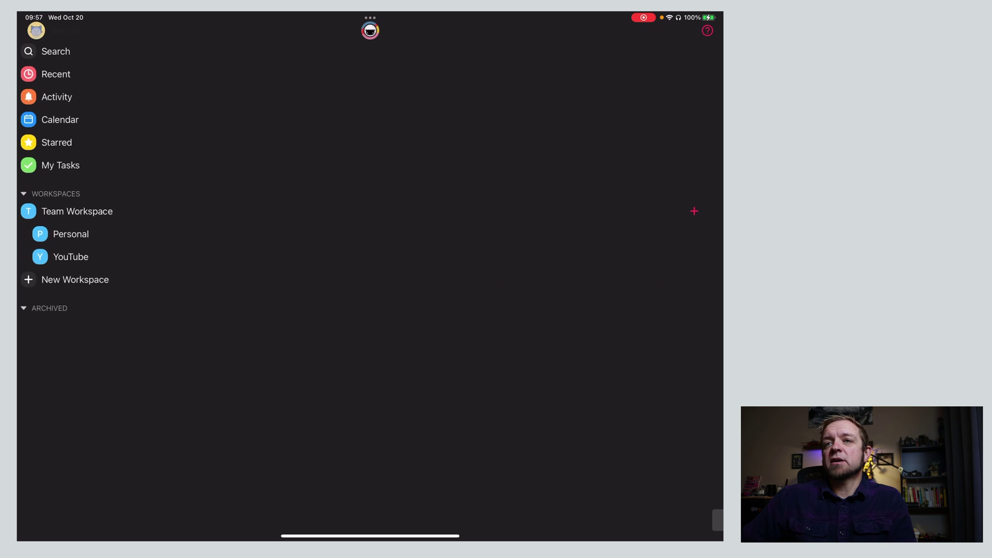
left_click(71, 252)
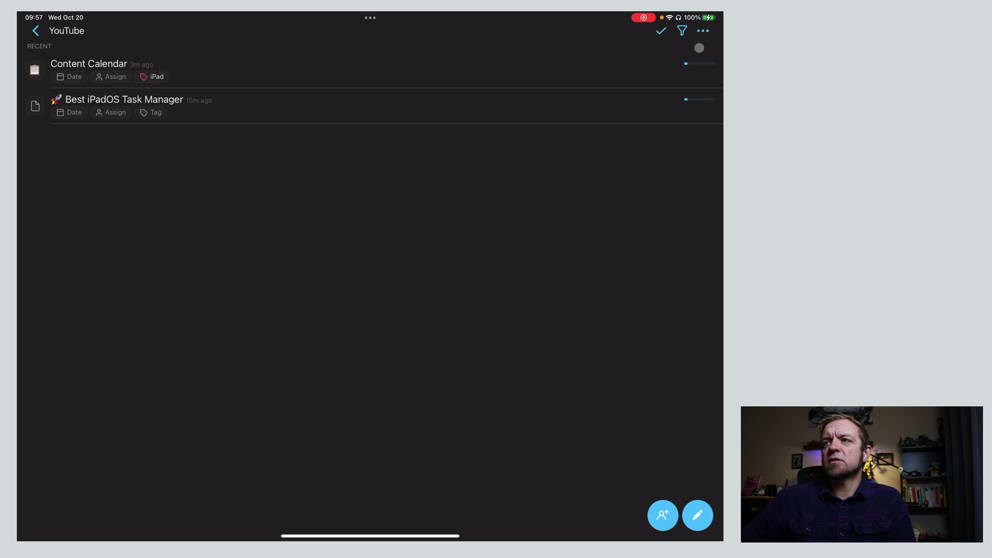
left_click(90, 63)
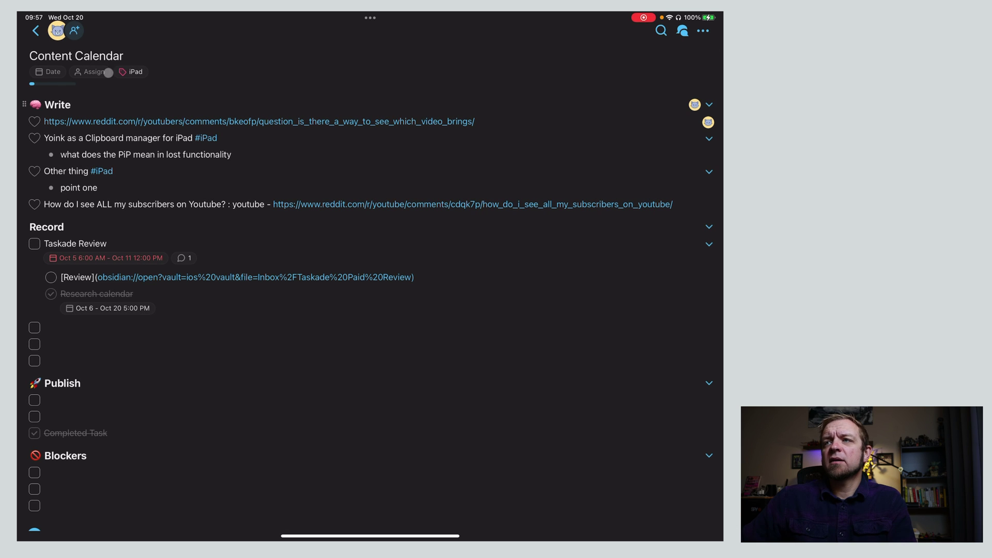
- Star the Content Calendar project, then open the Starred list from the home screen widget and load more projects
left_click(703, 31)
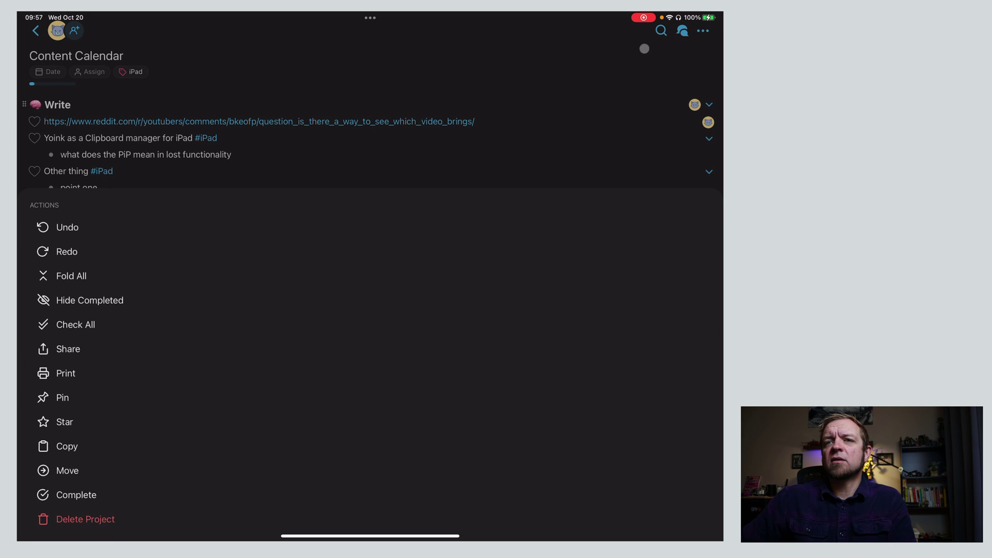
left_click(60, 424)
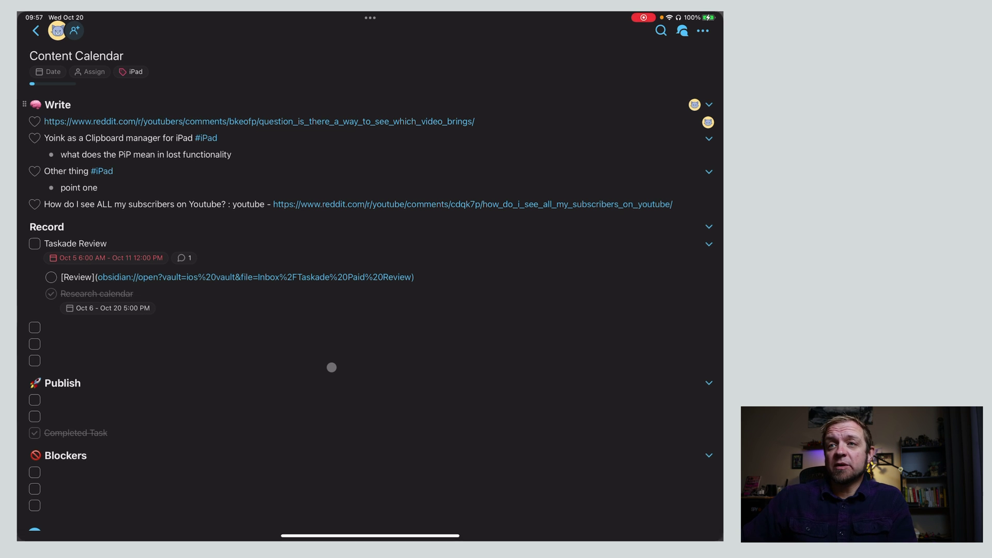
key("super+h")
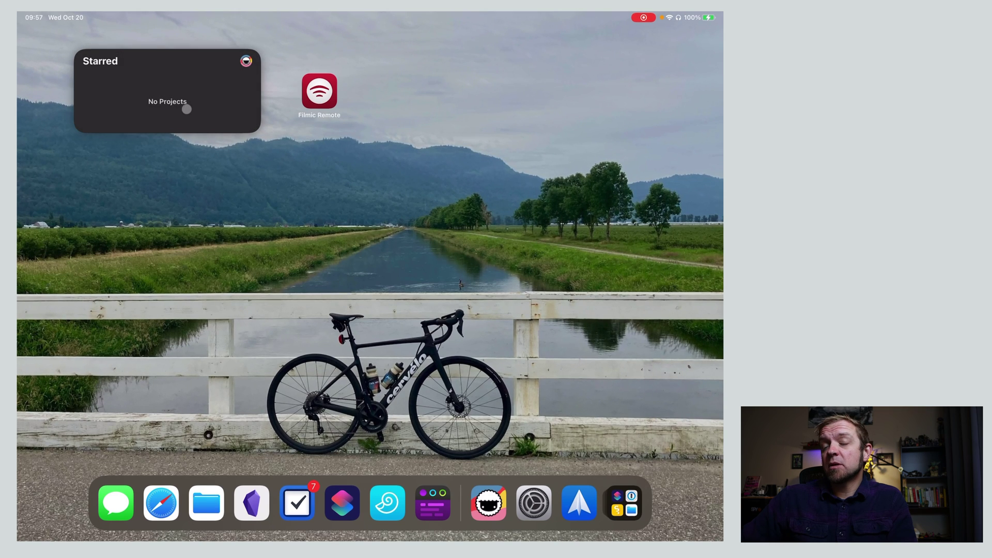
left_click(182, 108)
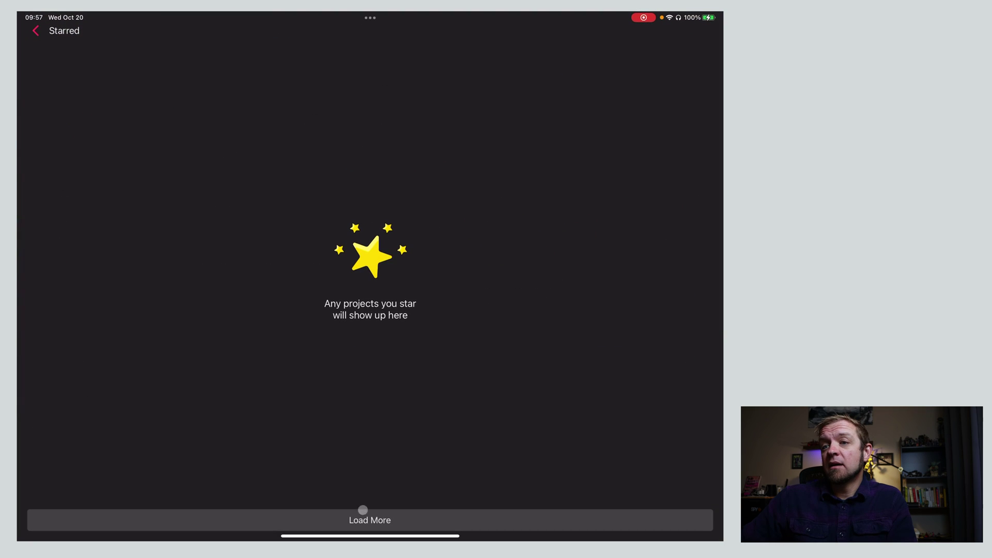
left_click(374, 522)
left_click(372, 522)
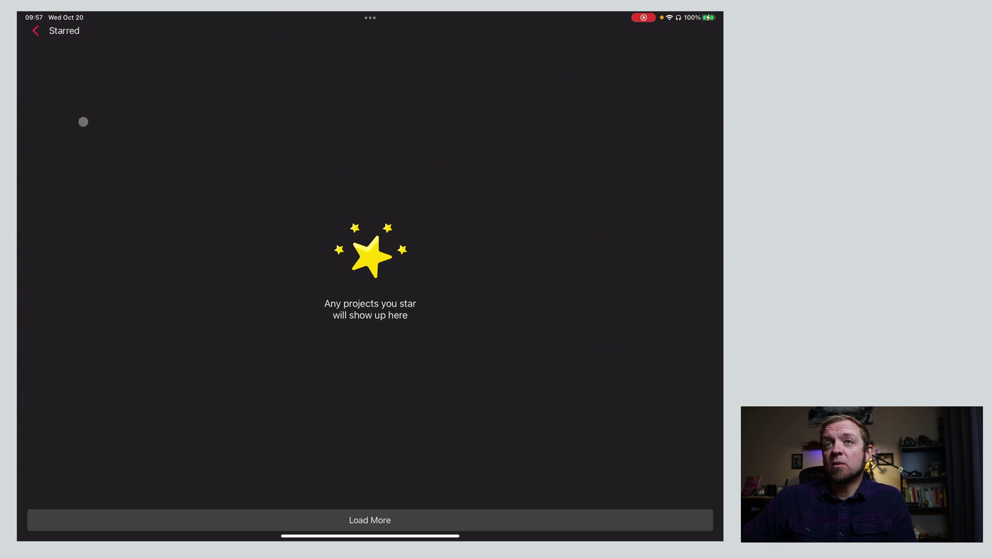
- Return to Content Calendar, check its star status in the project actions and the YouTube project list, and go back to the workspace overview
left_click(36, 30)
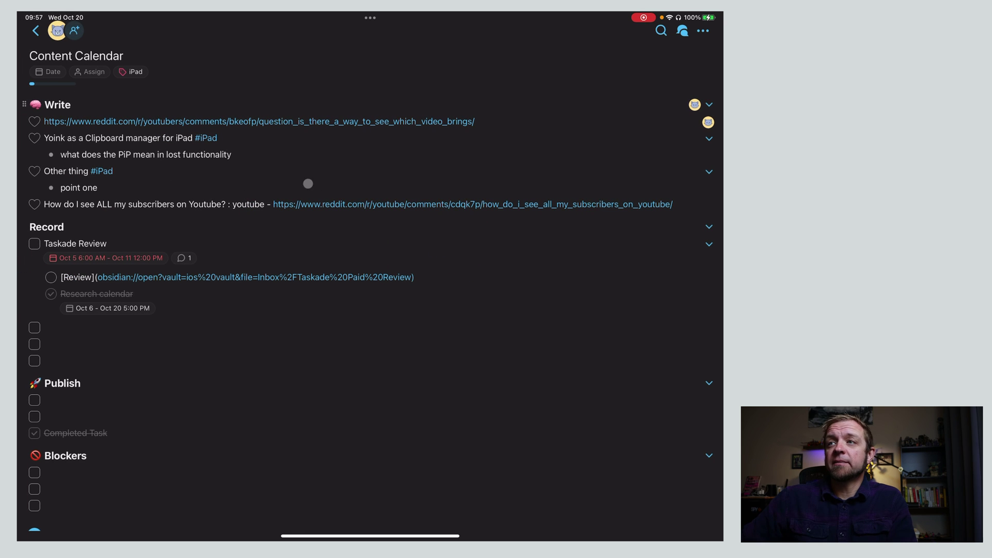
left_click(699, 31)
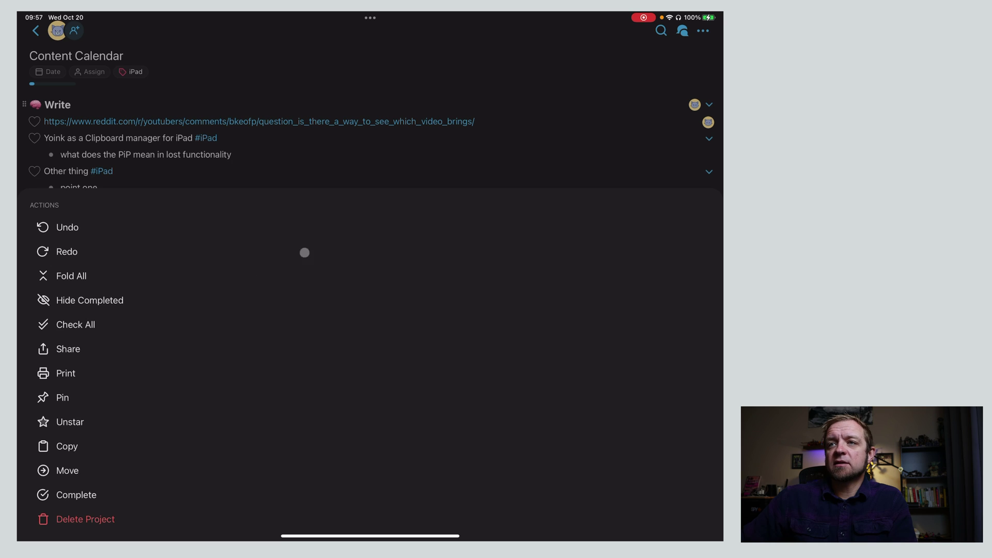
left_click(429, 170)
left_click(36, 31)
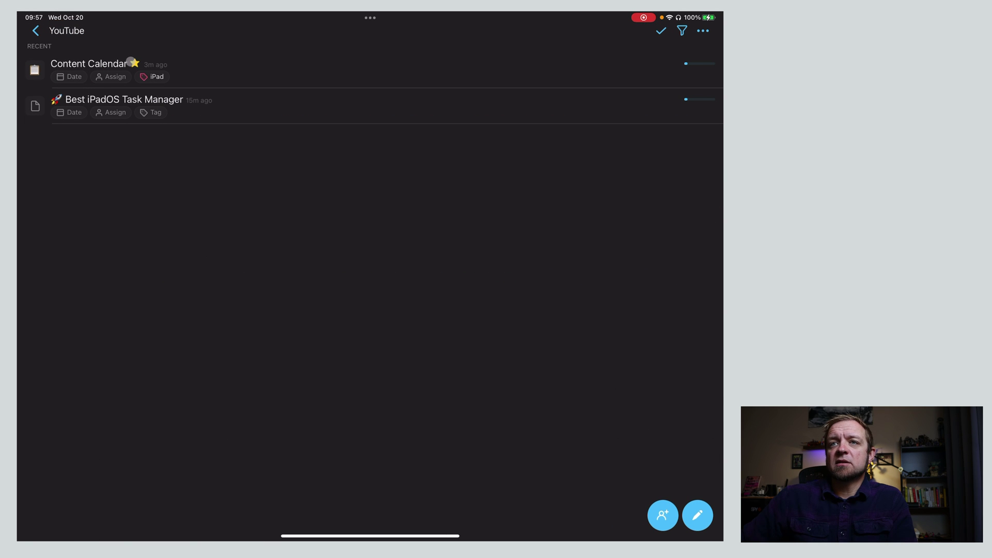
left_click(34, 30)
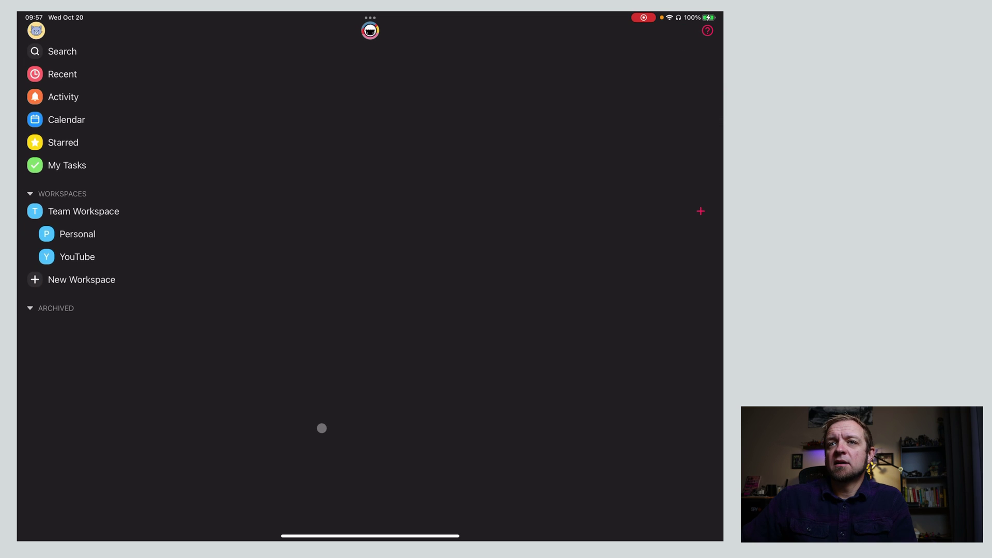
- Force-quit Taskade from the open apps and relaunch it
key("super+Up")
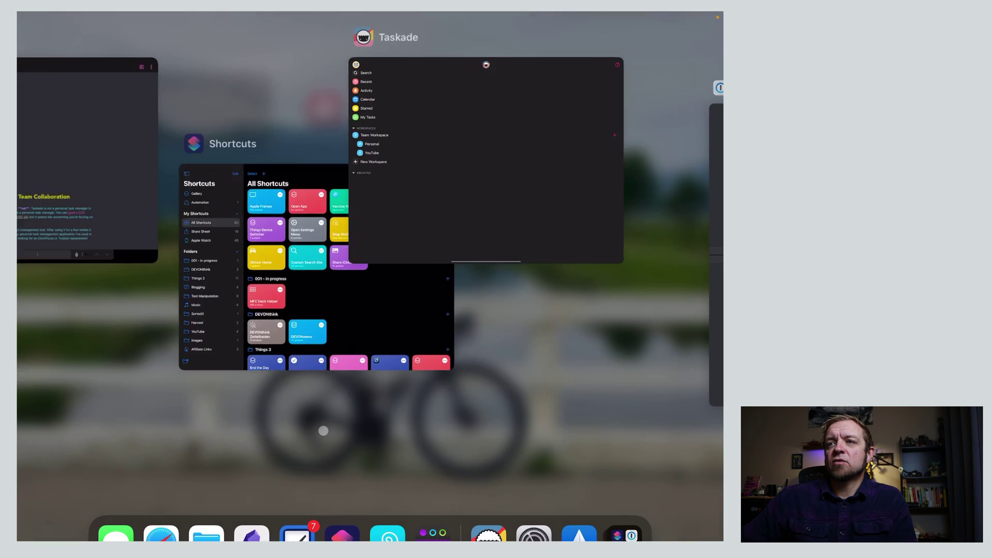
scroll(533, 186, "down", 5)
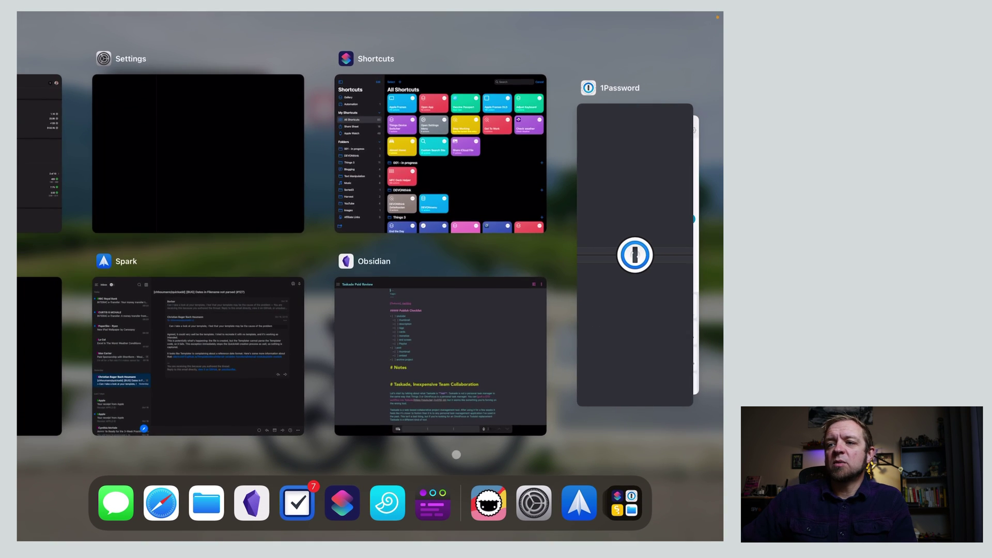
left_click(456, 455)
left_click(489, 503)
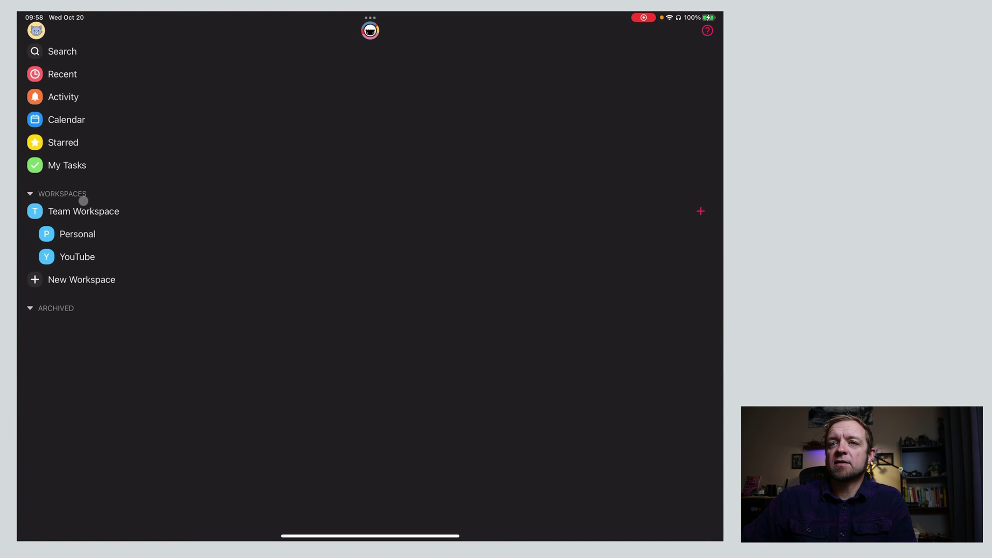
- View the Team Workspace projects, go back to the workspace overview, and open the YouTube workspace
left_click(81, 210)
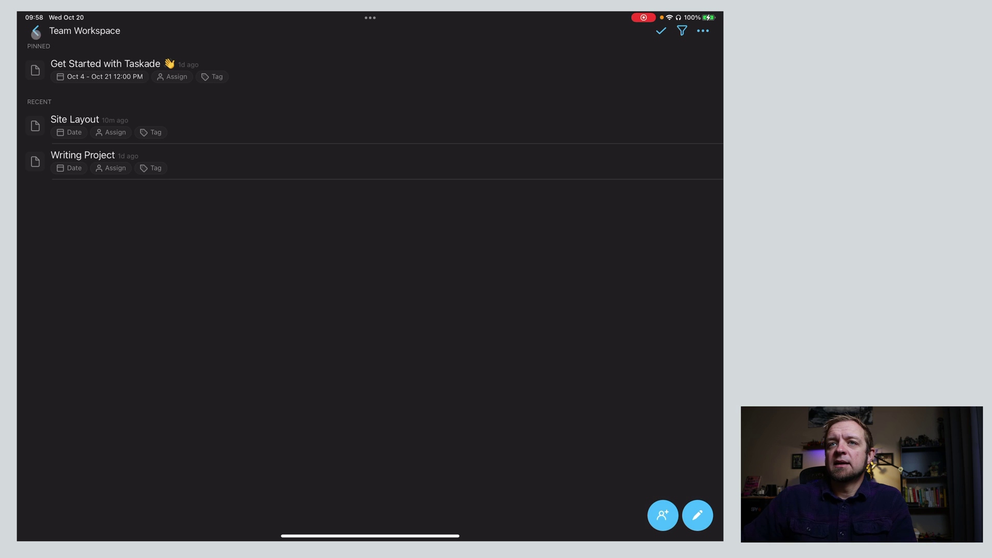
left_click(36, 32)
left_click(78, 258)
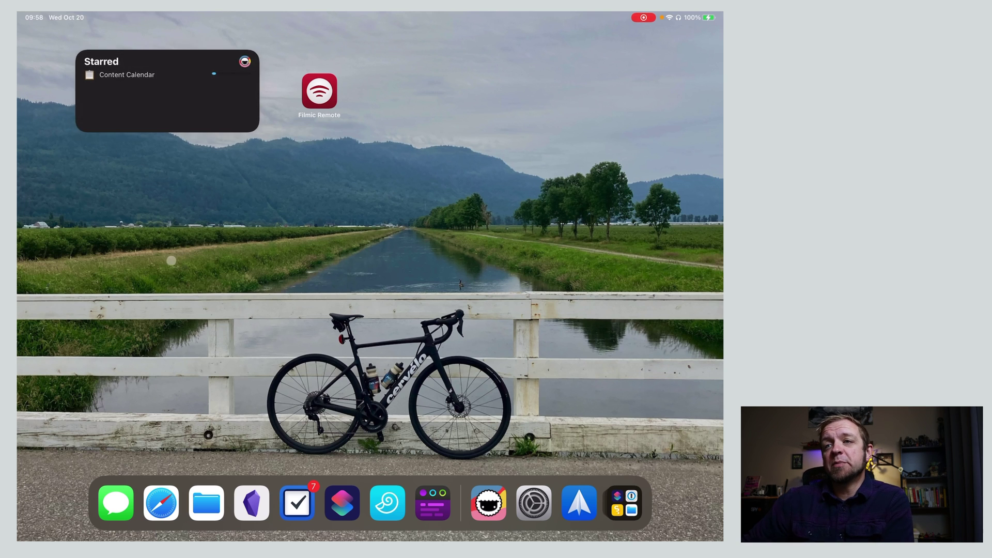
- Put the iPad home screen in edit mode, search the widget gallery for "Tas", and show Taskade's widgets
left_click(186, 287)
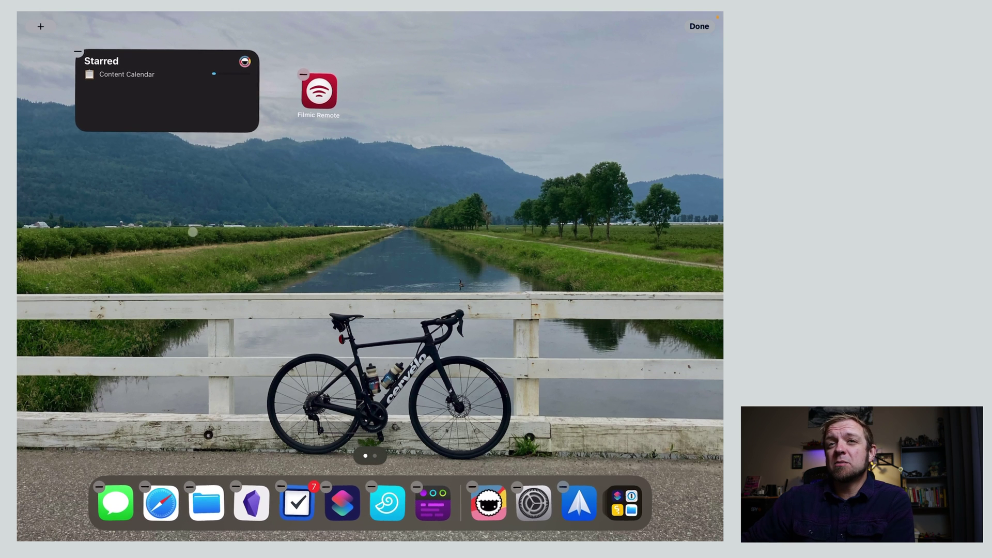
left_click(41, 26)
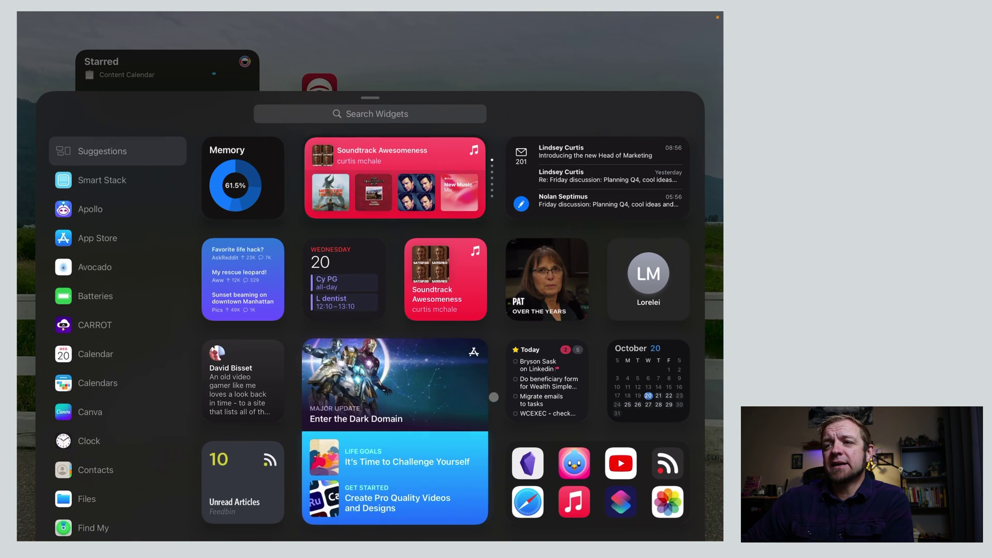
left_click(390, 114)
type("Ka")
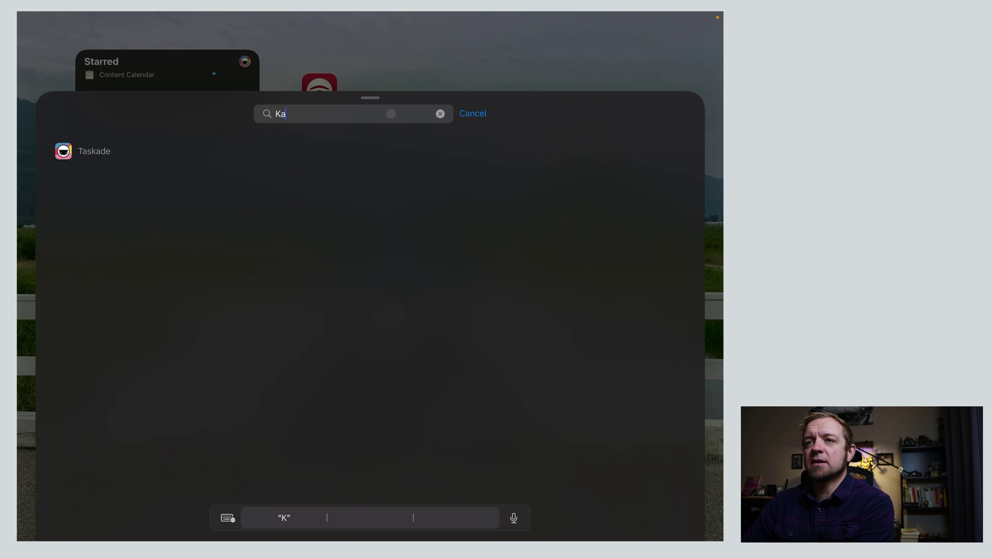
left_click(440, 114)
type("Tas")
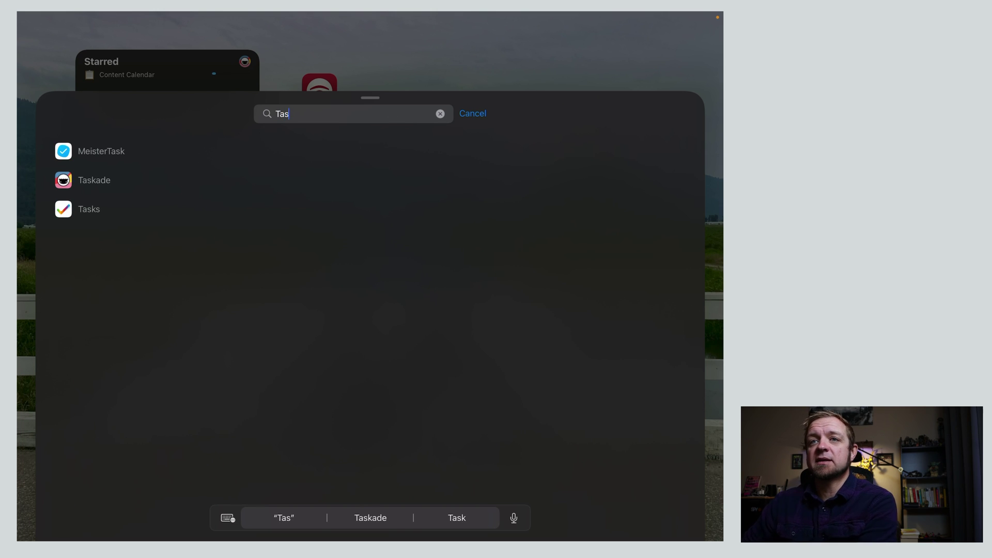
left_click(98, 176)
- Compare Taskade's My Tasks, Starred and Recent widget layouts, then close the gallery without adding one and finish editing the home screen
scroll(478, 345, "right", 3)
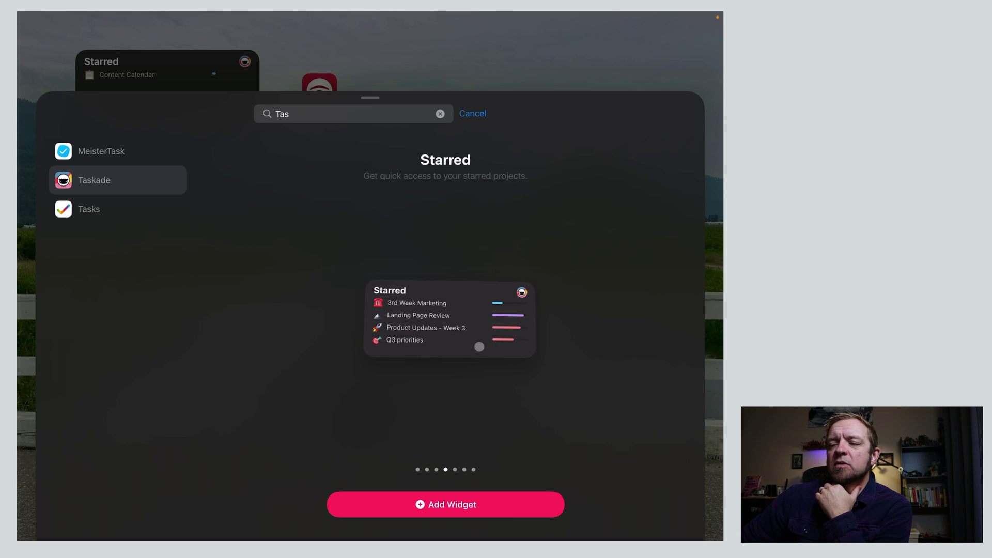
scroll(431, 352, "right", 2)
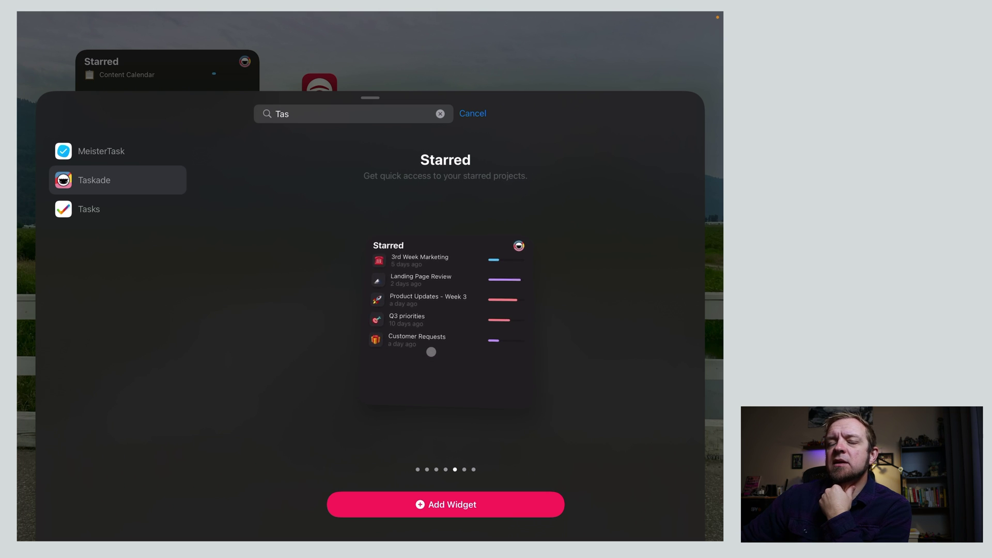
scroll(440, 351, "right", 2)
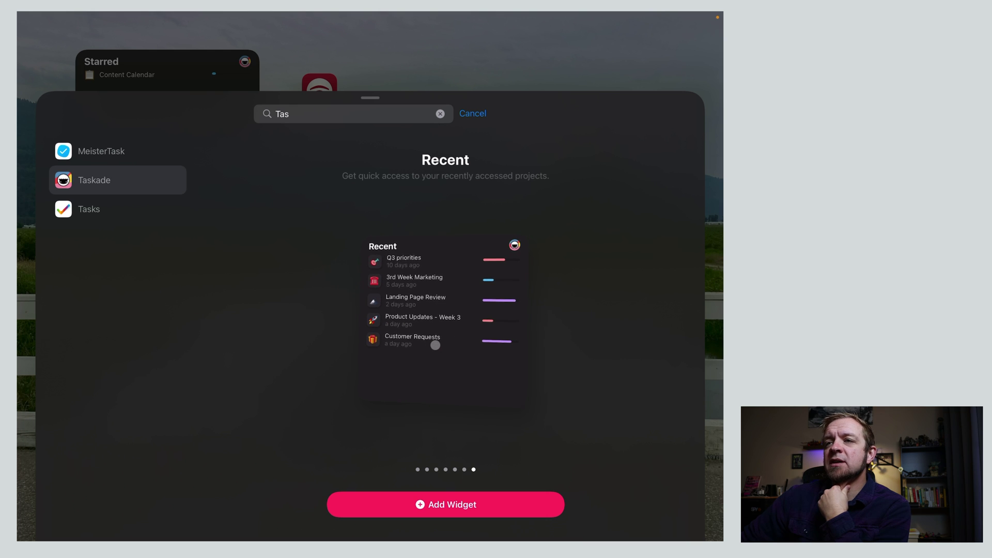
scroll(436, 345, "left", 1)
scroll(436, 345, "left", 2)
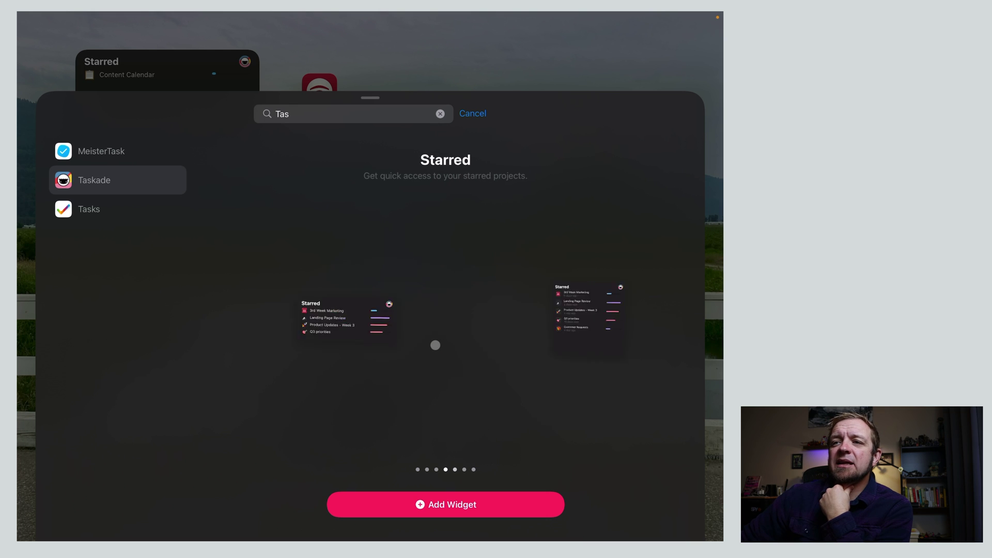
scroll(436, 346, "left", 1)
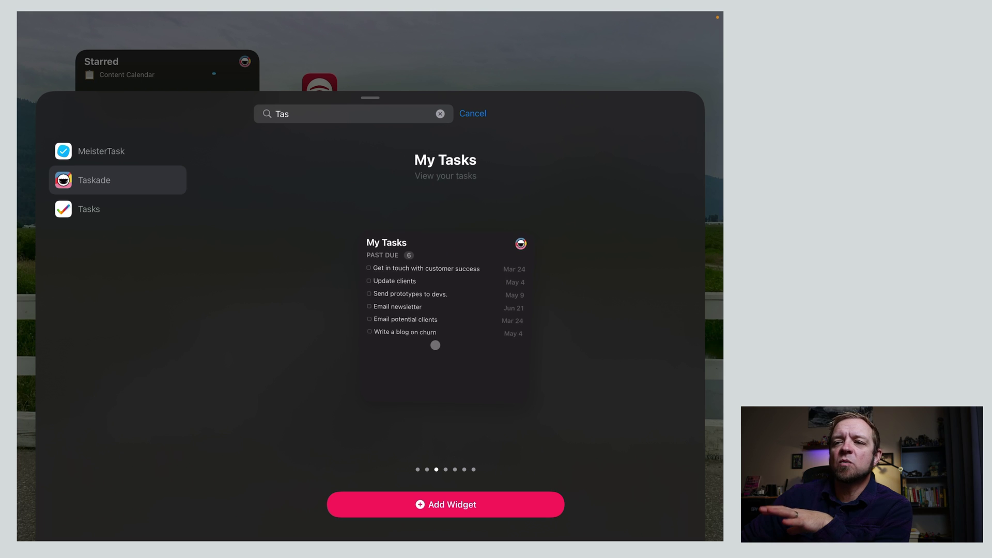
scroll(437, 345, "right", 1)
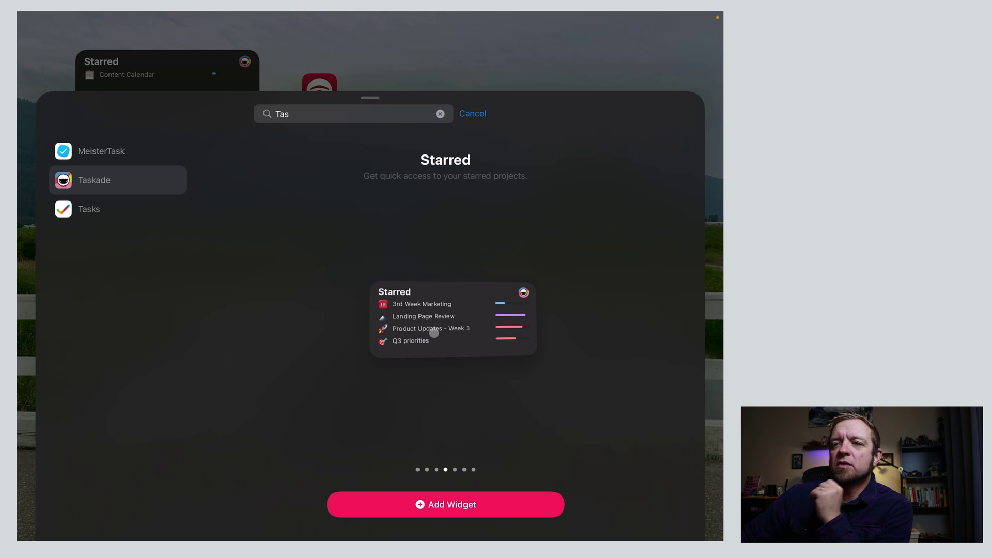
scroll(434, 333, "right", 1)
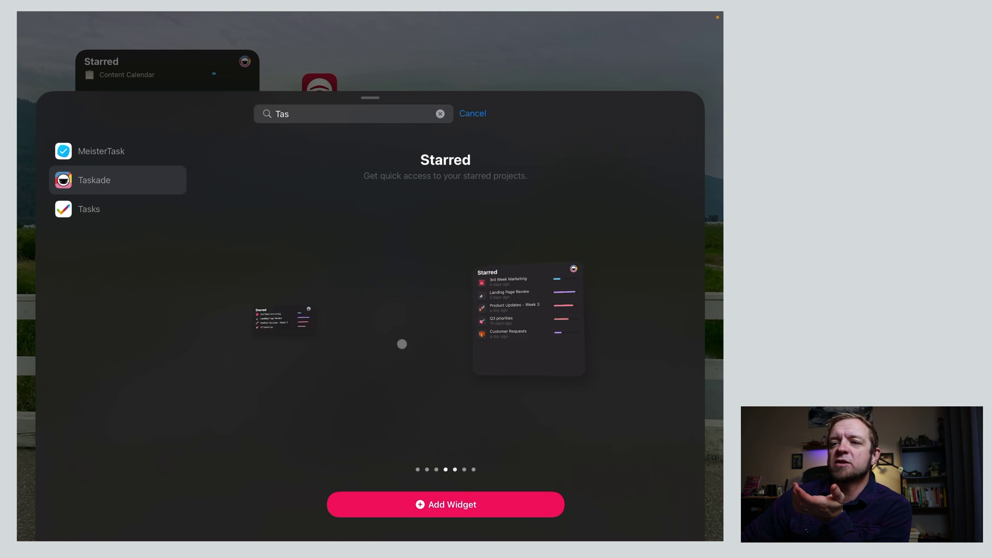
scroll(402, 344, "left", 1)
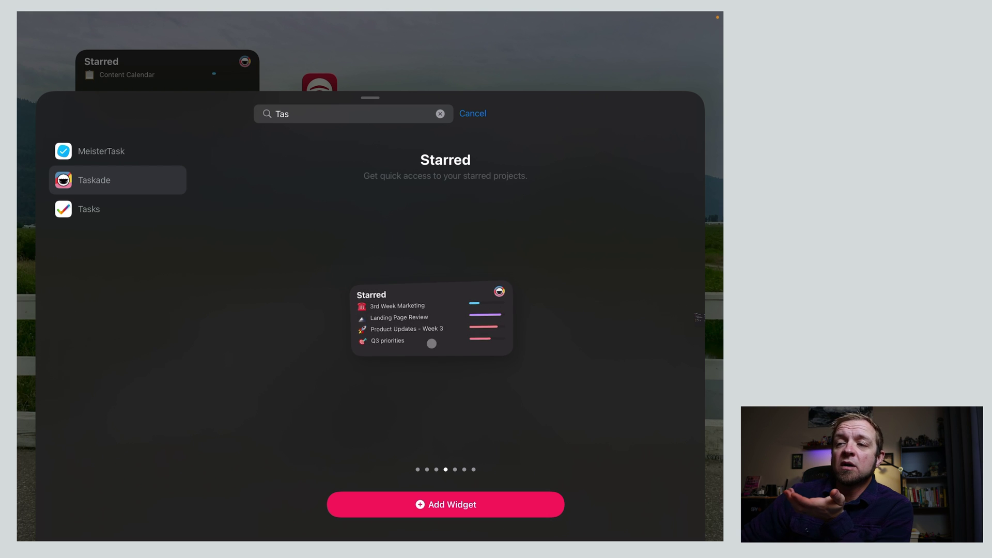
scroll(414, 341, "right", 2)
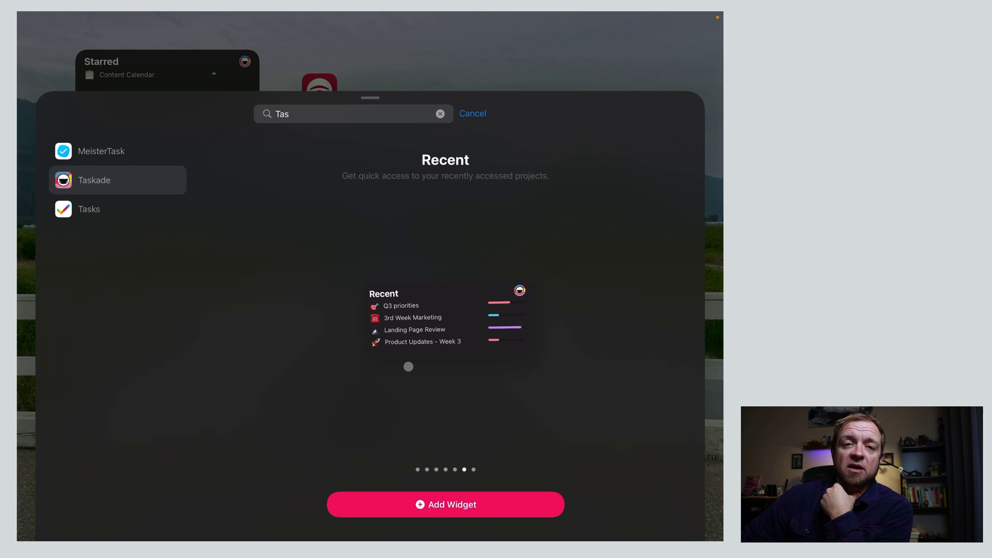
left_click(476, 67)
left_click(475, 76)
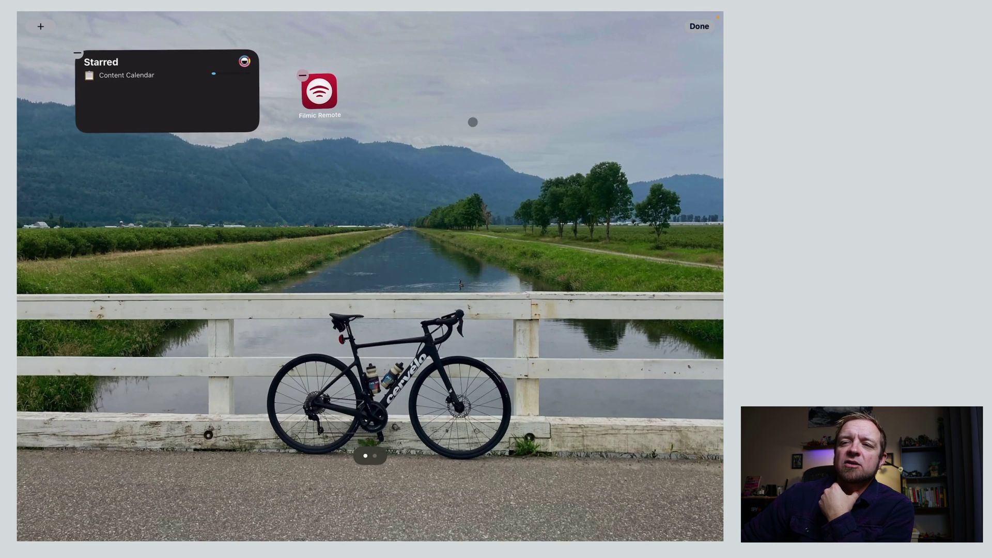
left_click(366, 285)
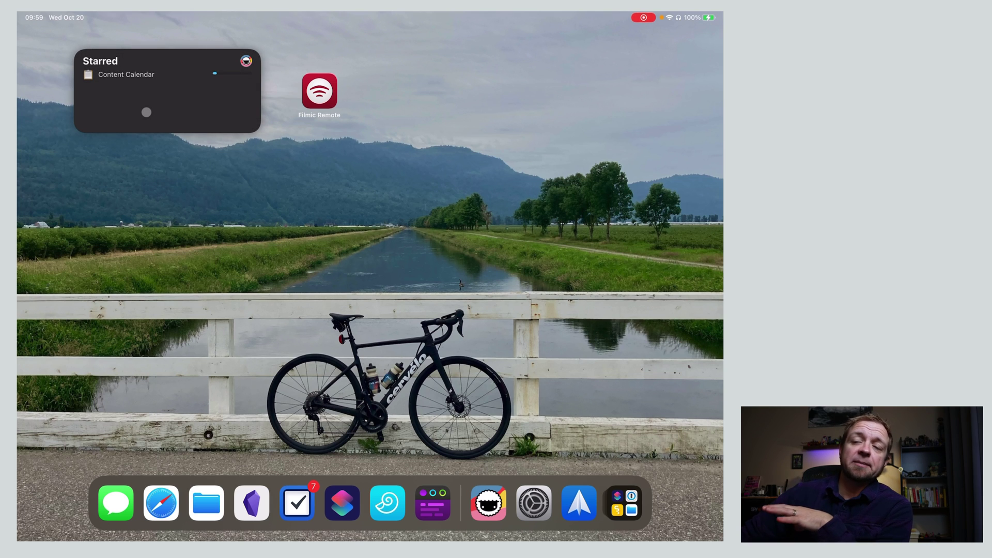
- Switch to Safari, open the Taskade tab group, hide the sidebar, and show the Taskade workspace tab
left_click(160, 503)
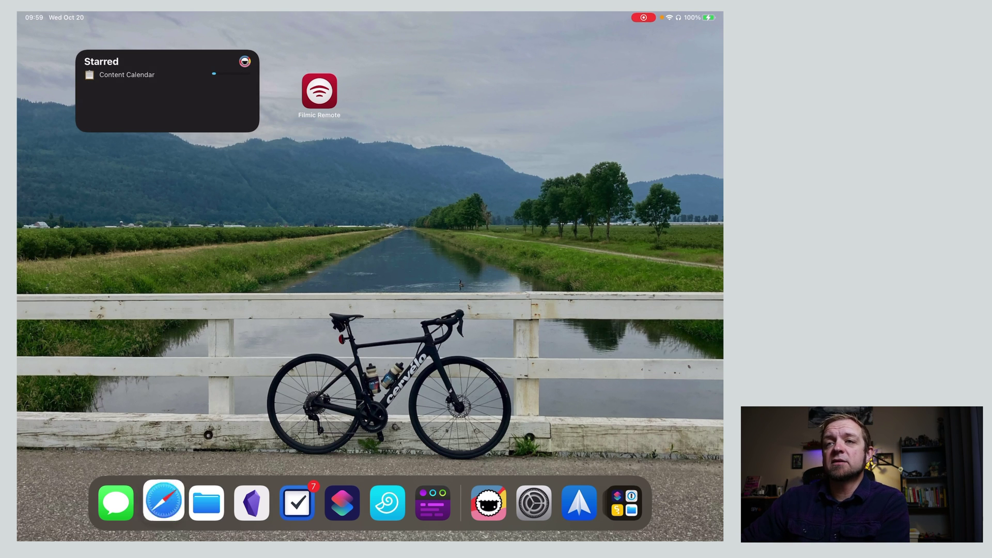
left_click(34, 35)
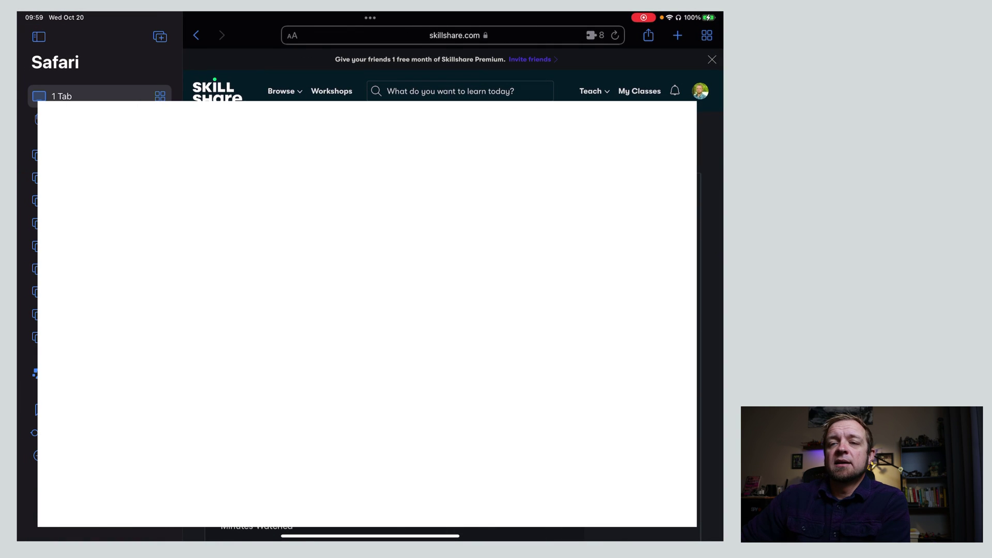
left_click(64, 178)
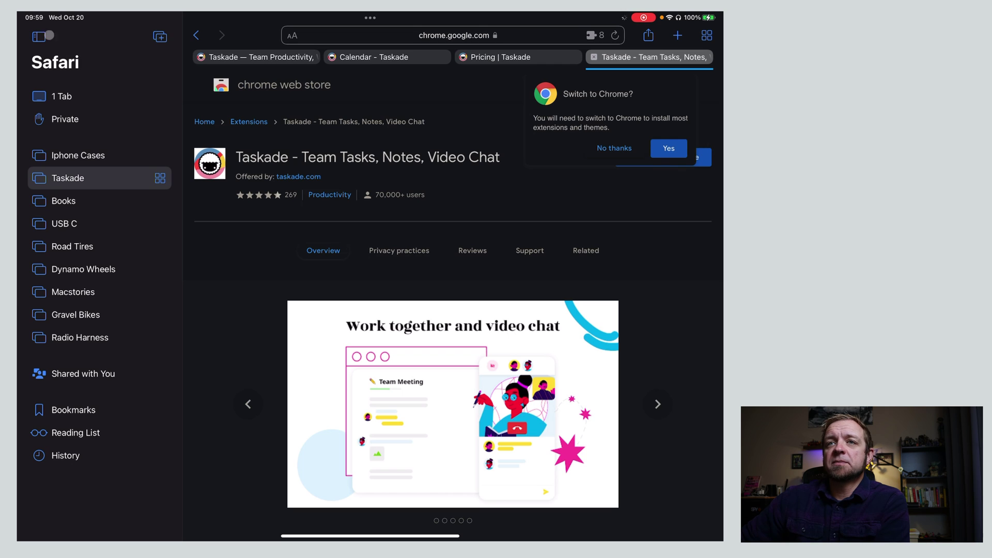
left_click(38, 35)
left_click(124, 55)
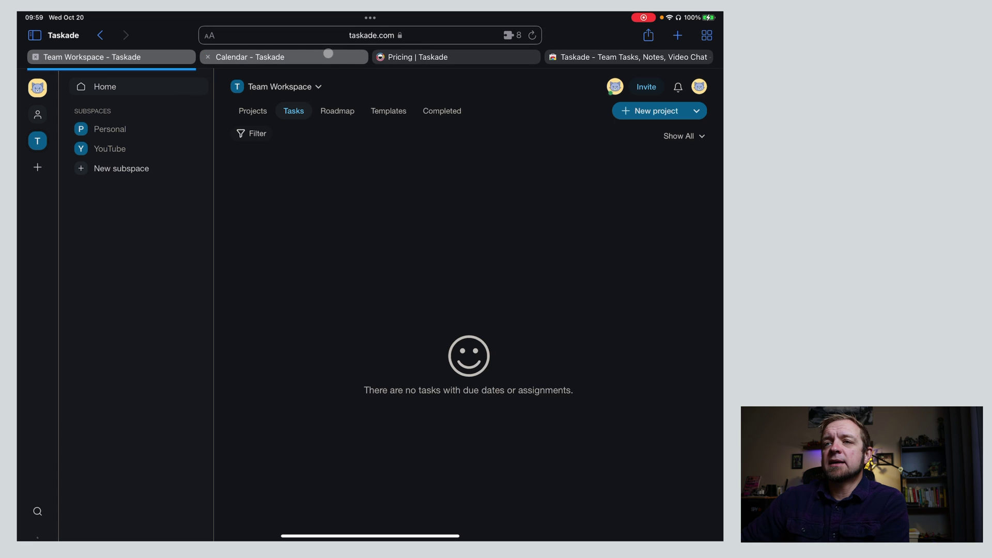
- In the Chrome Web Store tab, search the web for "taskade keyboard commands" and open the Taskade Keyboard Shortcuts help article
left_click(583, 55)
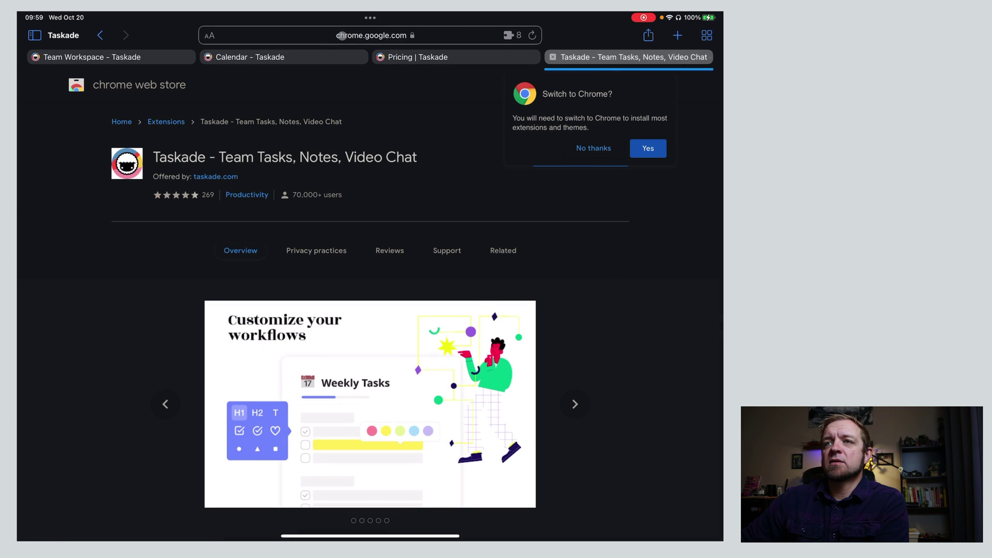
left_click(342, 35)
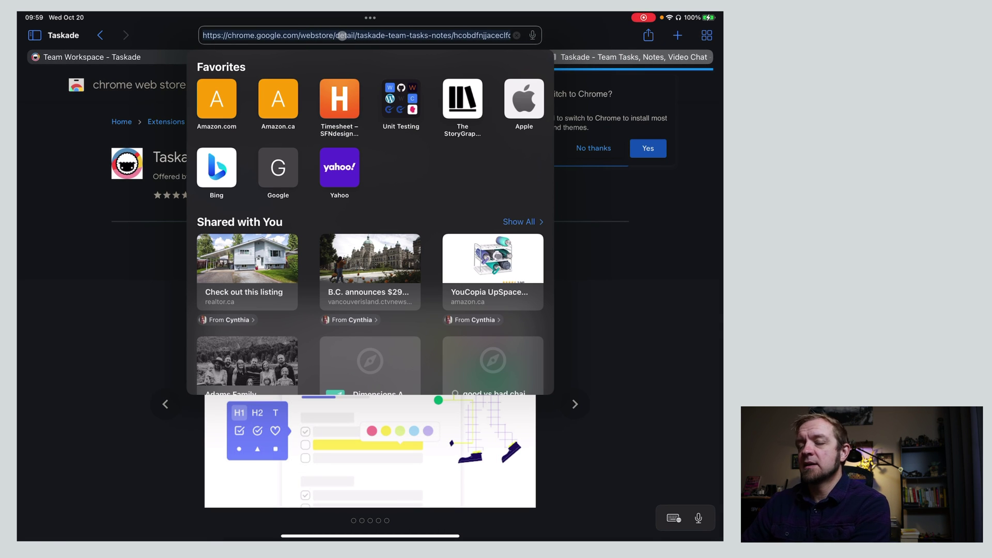
type("taskade")
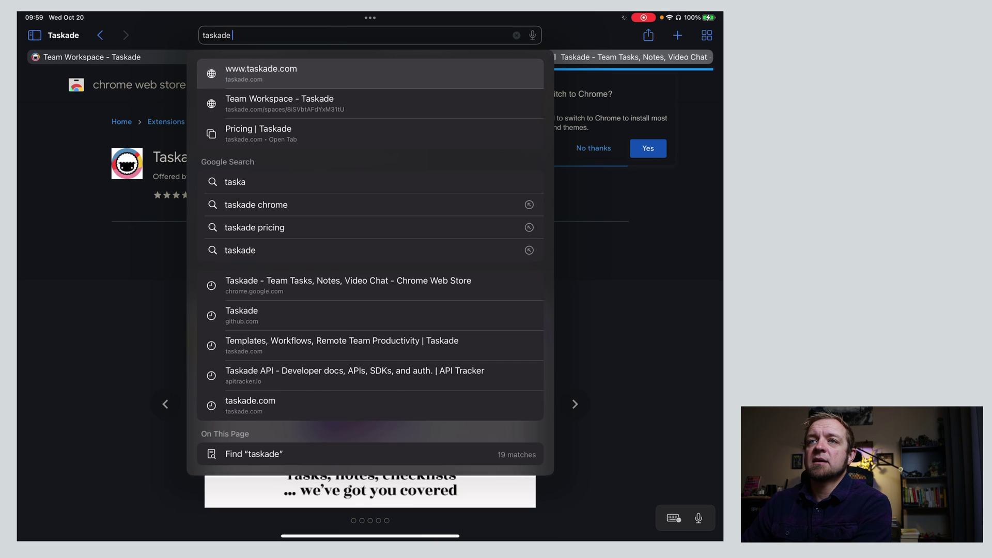
type(" keyboard commands")
key("Return")
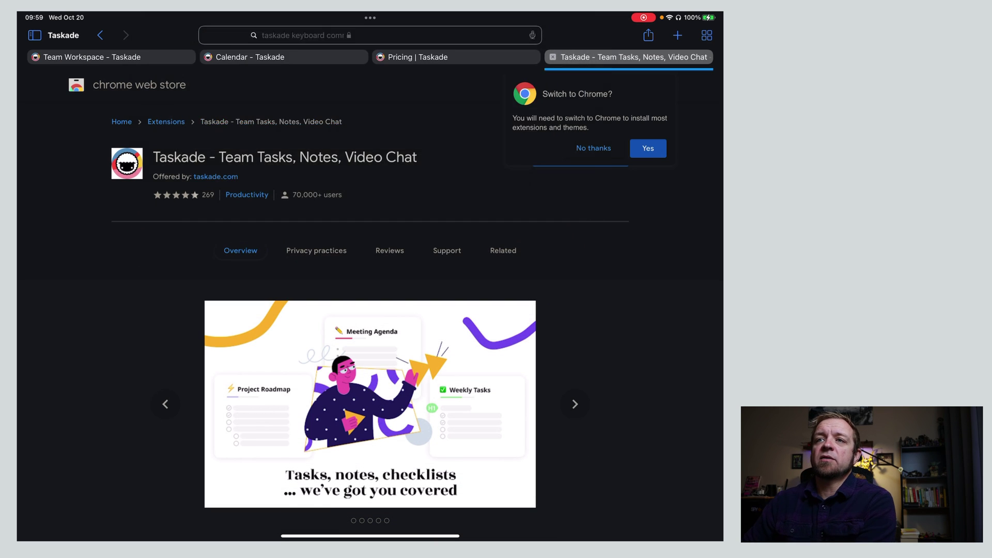
left_click(181, 334)
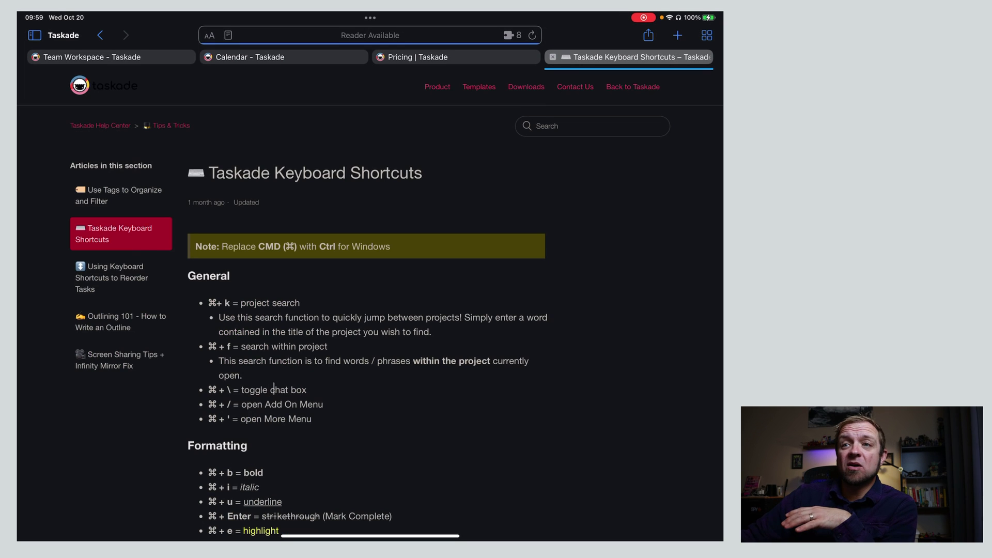
scroll(387, 445, "down", 2)
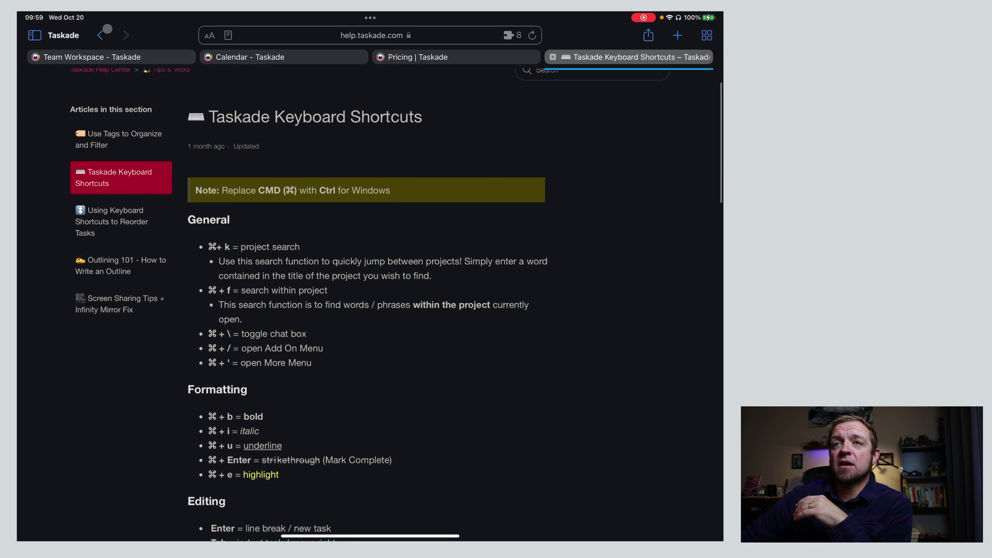
- Return to the Team Workspace tab, search its projects for "Yout", then close the search and open the YouTube subspace
left_click(114, 57)
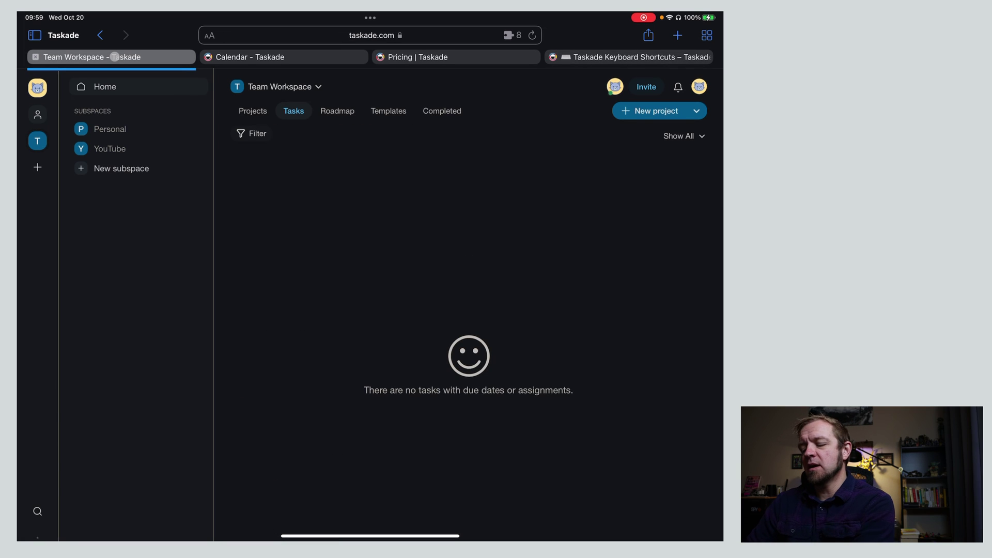
key("super")
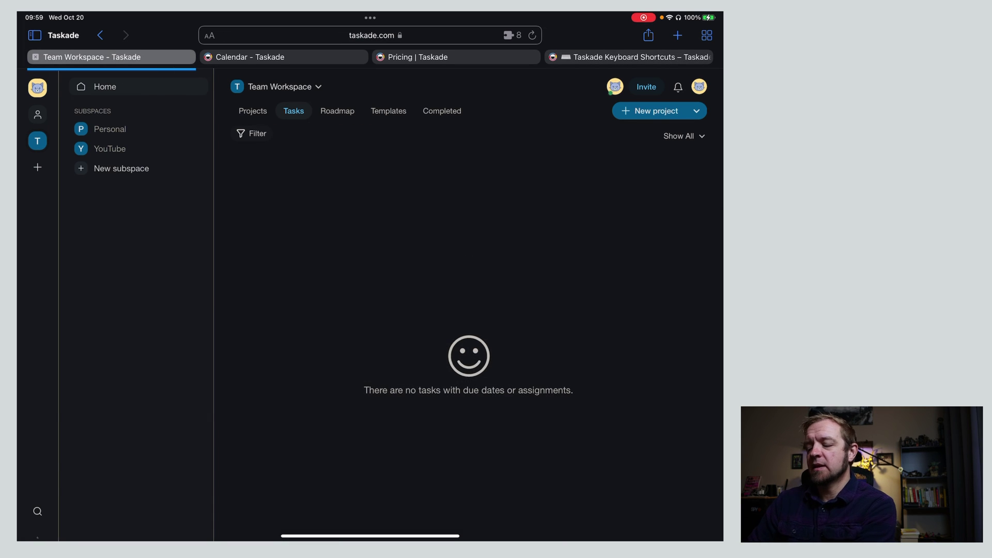
key("super+k")
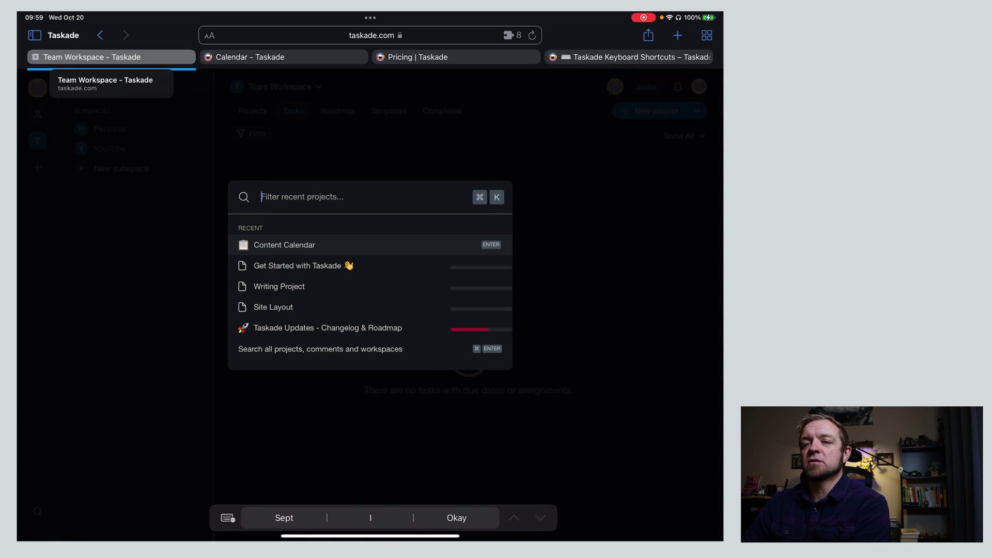
type("Yout")
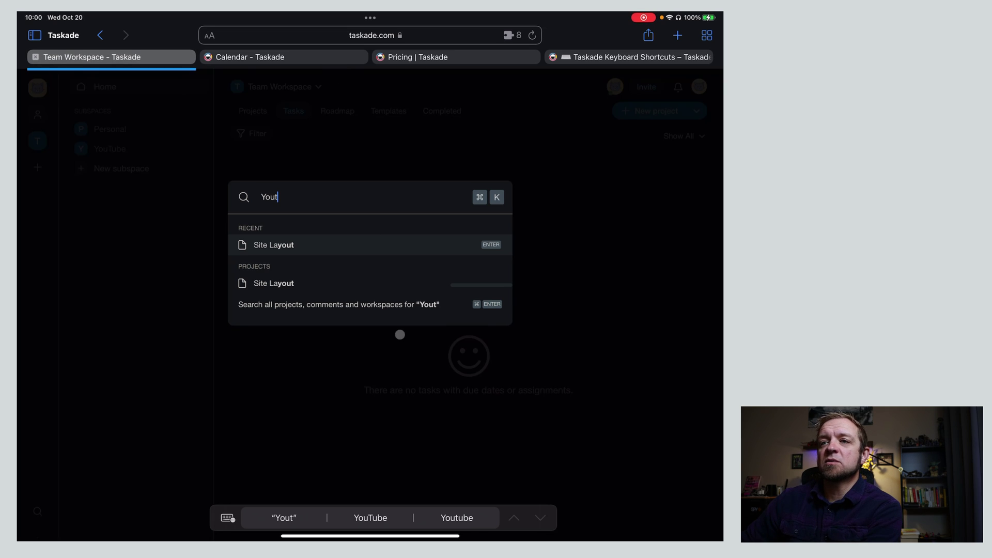
left_click(363, 144)
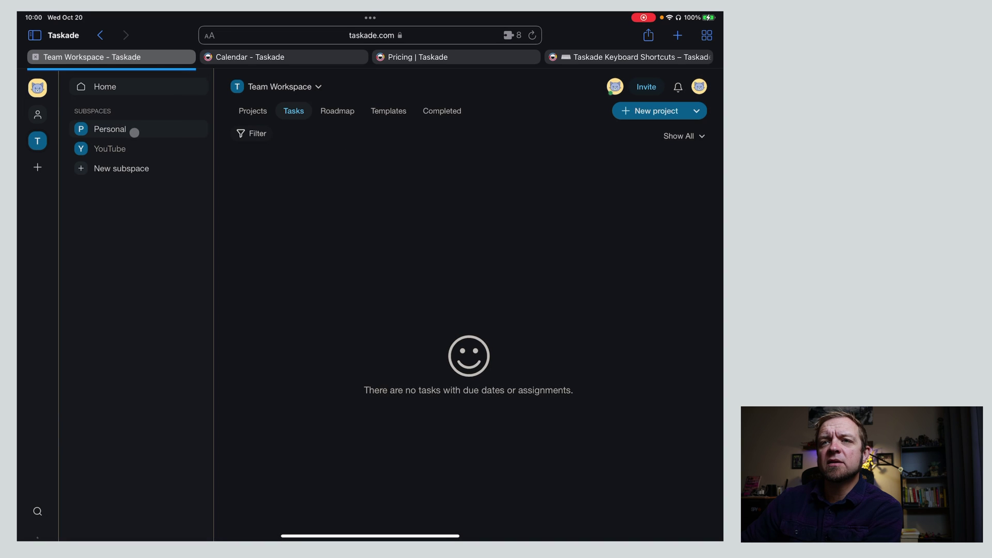
left_click(103, 149)
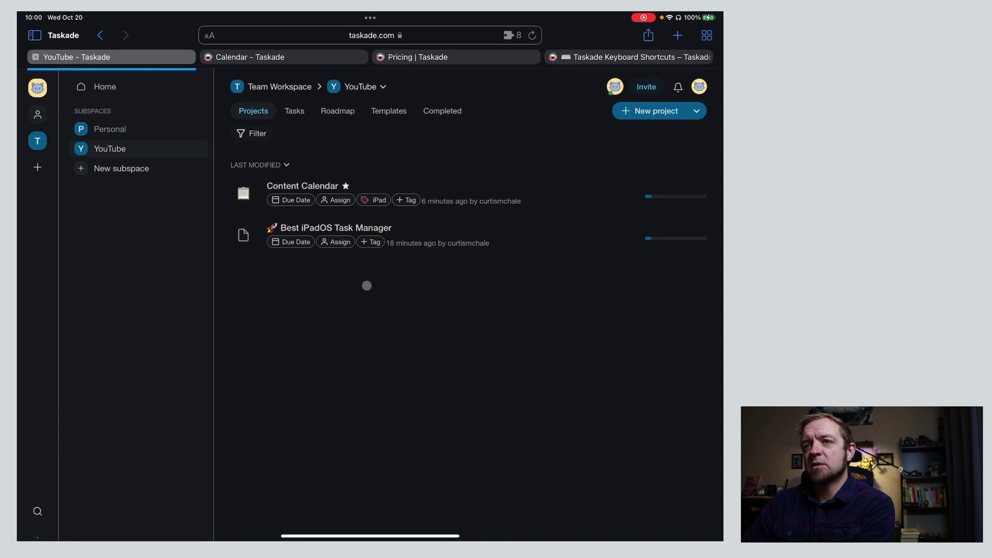
- From the Team Workspace home, search the projects for "Cont" and open the Content Calendar board to view its columns
left_click(112, 88)
key("super+k")
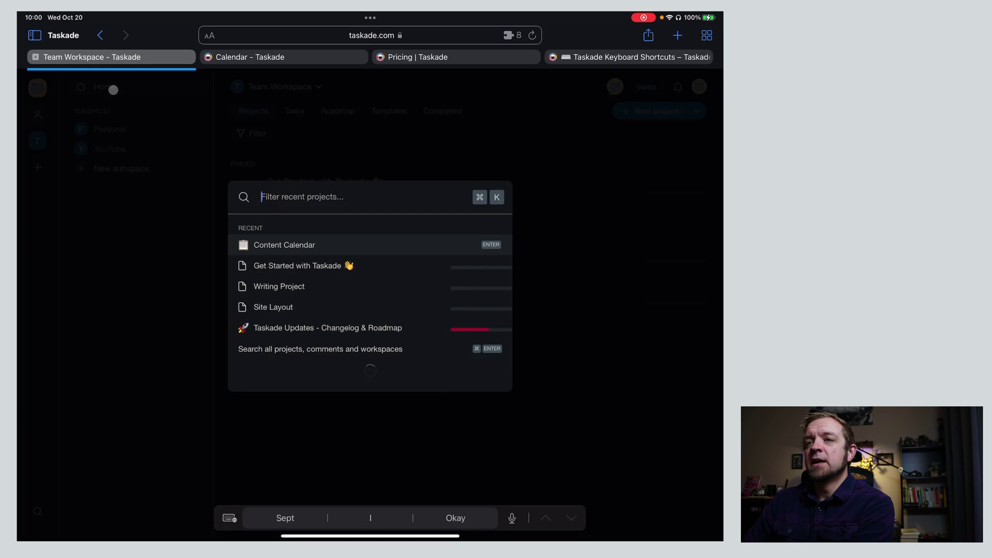
type("Cont")
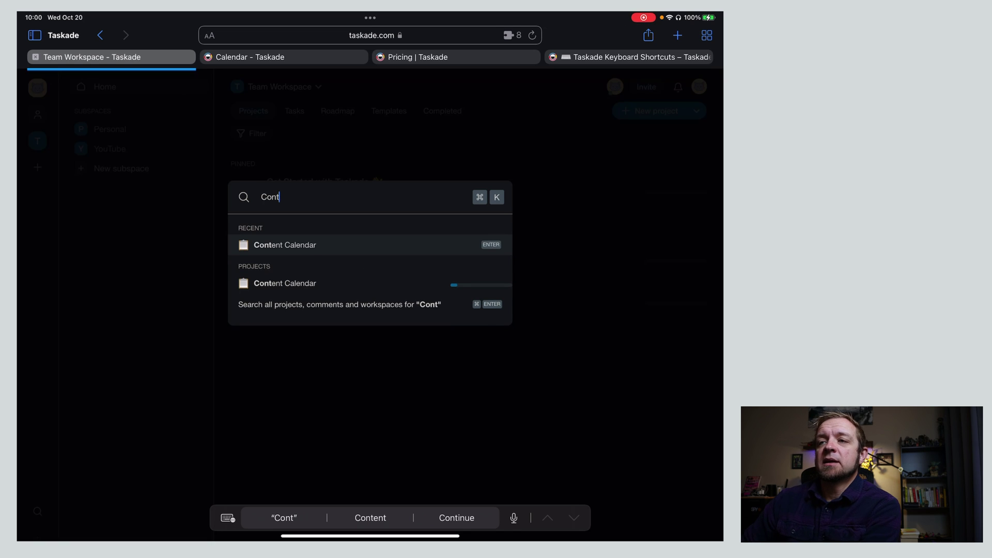
left_click(289, 241)
scroll(246, 396, "right", 2)
scroll(246, 396, "left", 1)
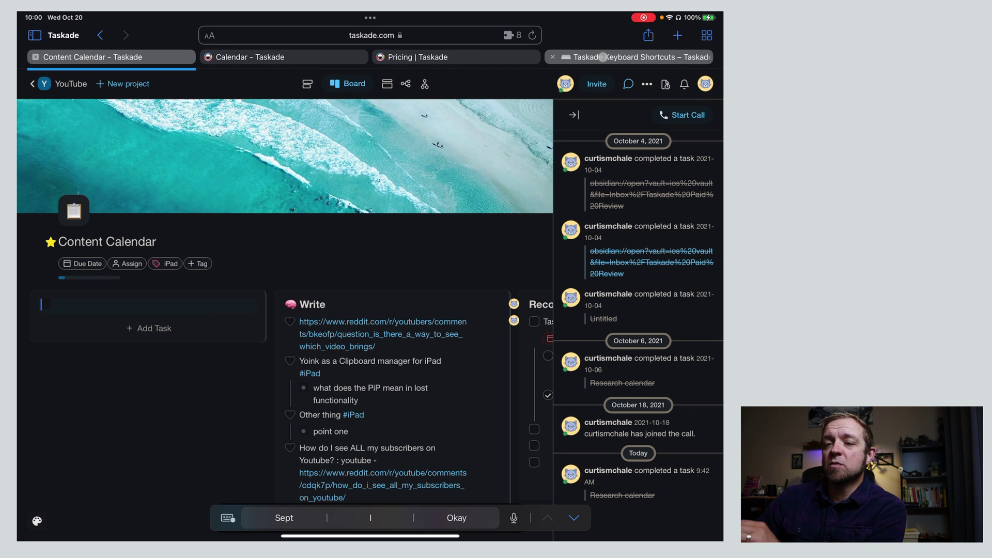
- Leave the Content Calendar for the Team Workspace home, then show and hide Safari's sidebar
mouse_move(602, 56)
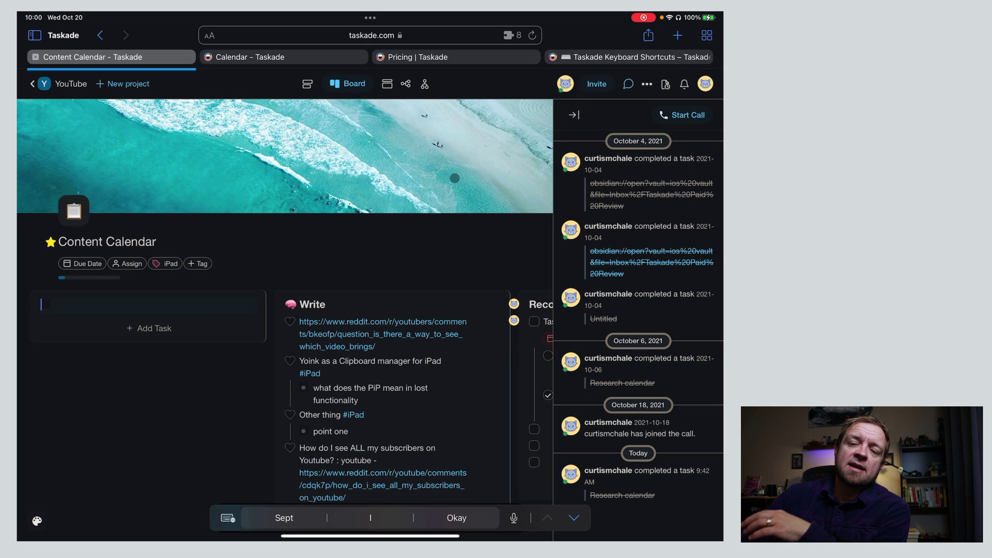
left_click(28, 82)
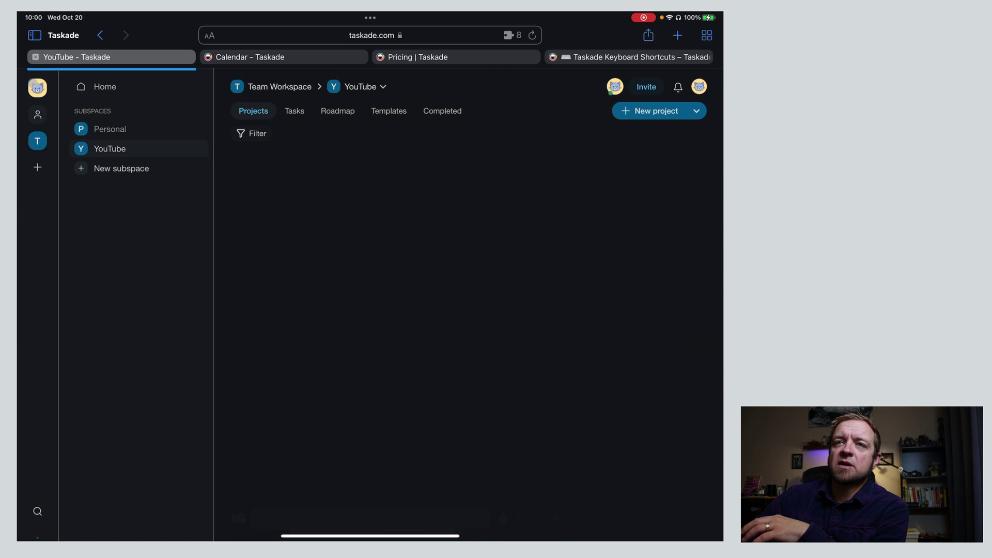
left_click(92, 87)
key("super+shift+l")
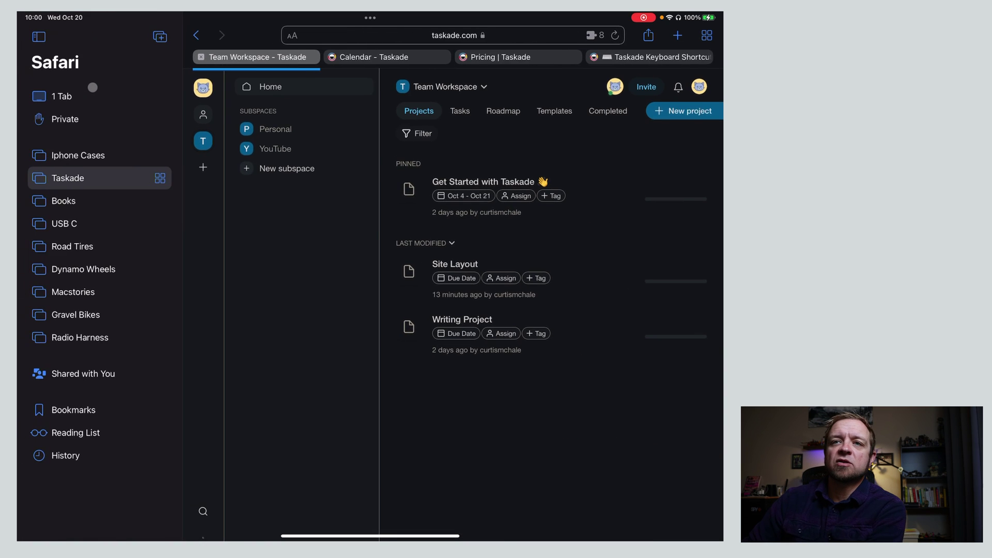
key("super+shift+l")
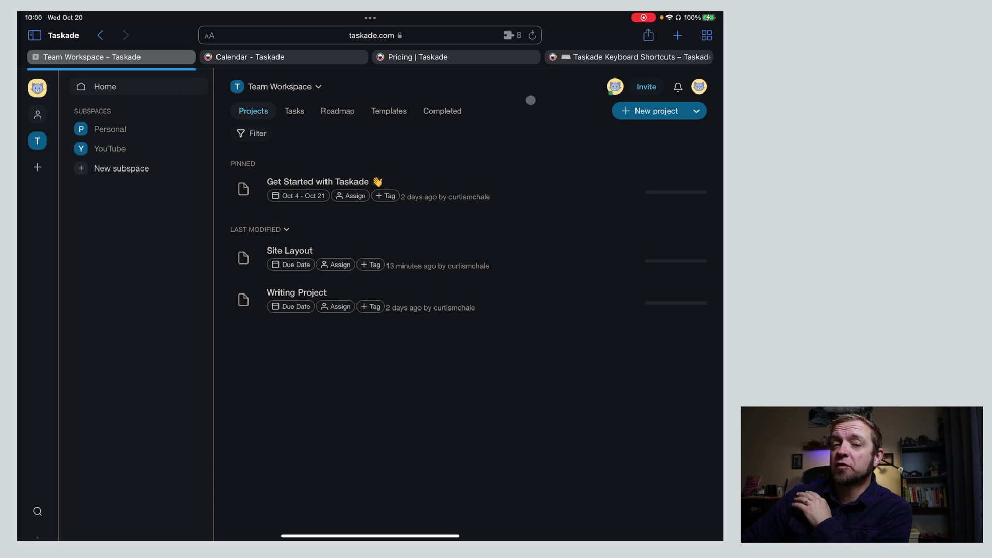
- Check the General section of the Taskade Keyboard Shortcuts article
left_click(602, 57)
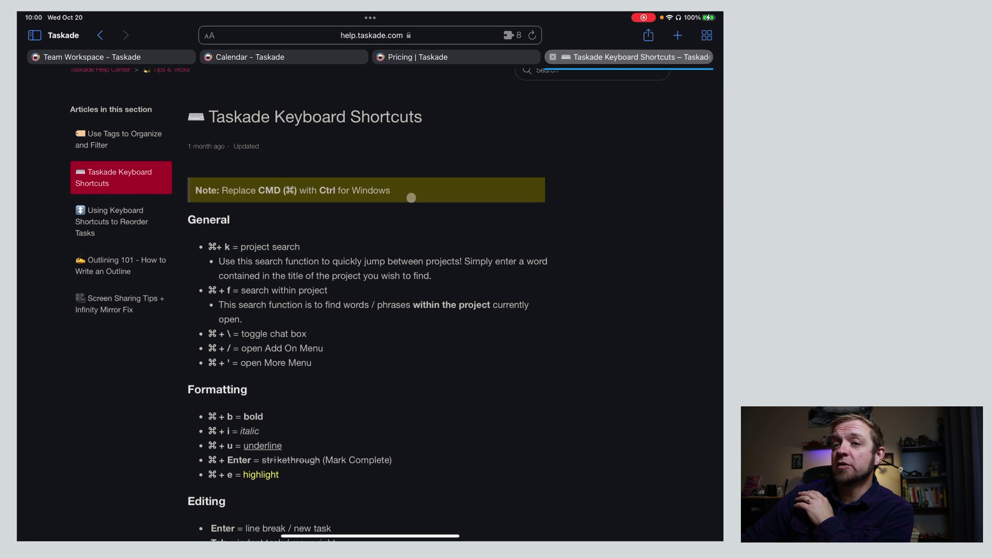
scroll(257, 332, "down", 1)
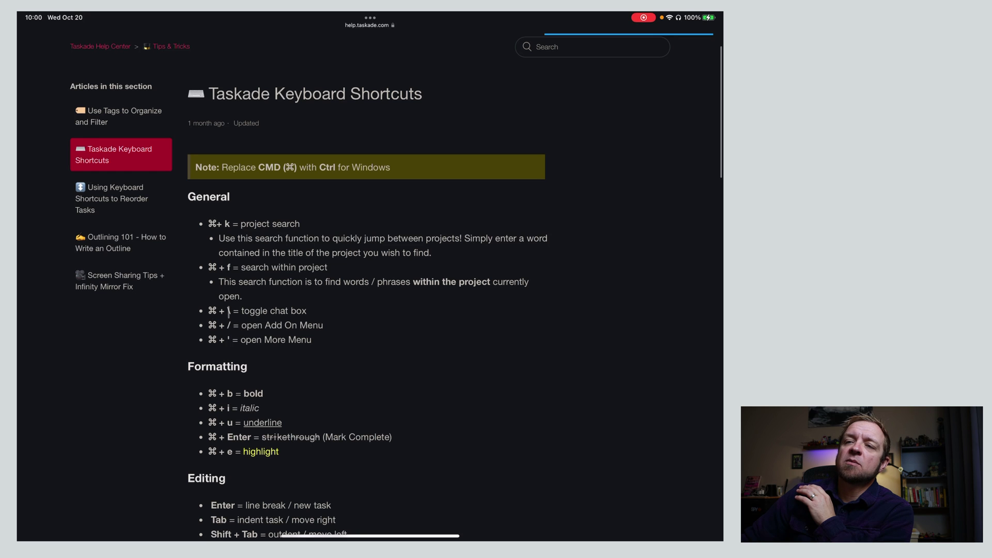
- Open the Content Calendar project from the YouTube subspace of the Team Workspace and collapse its chat panel
mouse_move(186, 12)
left_click(134, 53)
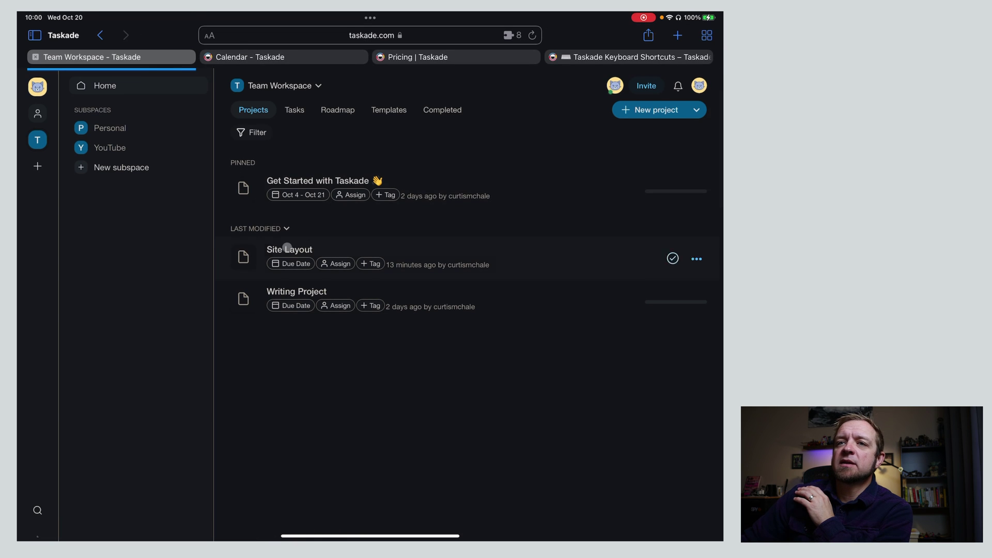
left_click(122, 146)
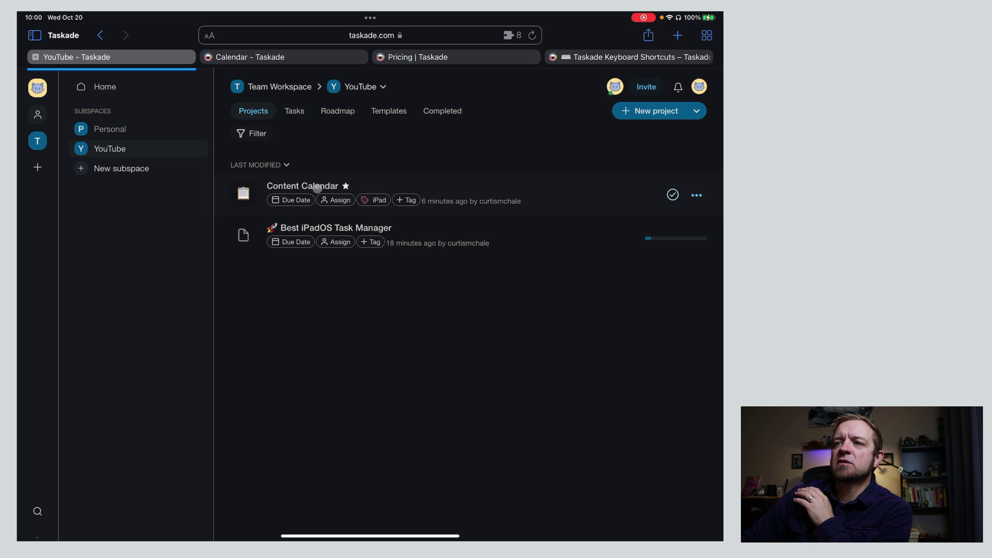
left_click(317, 188)
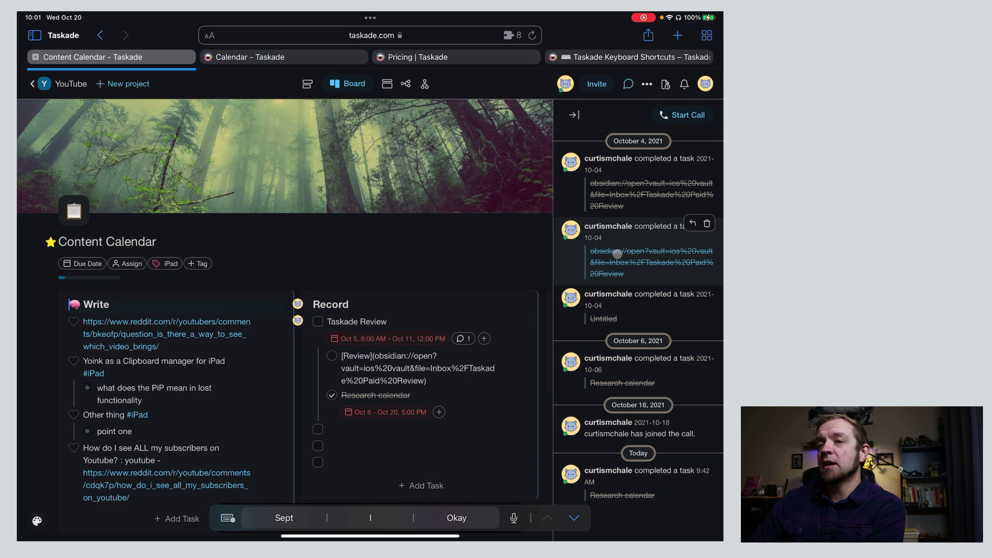
left_click(247, 305)
left_click(639, 251)
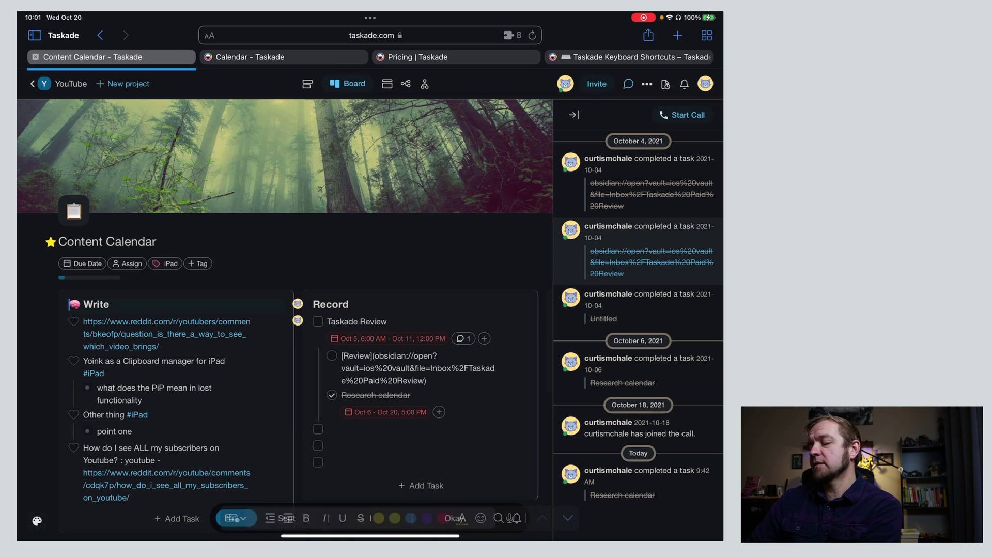
left_click(574, 115)
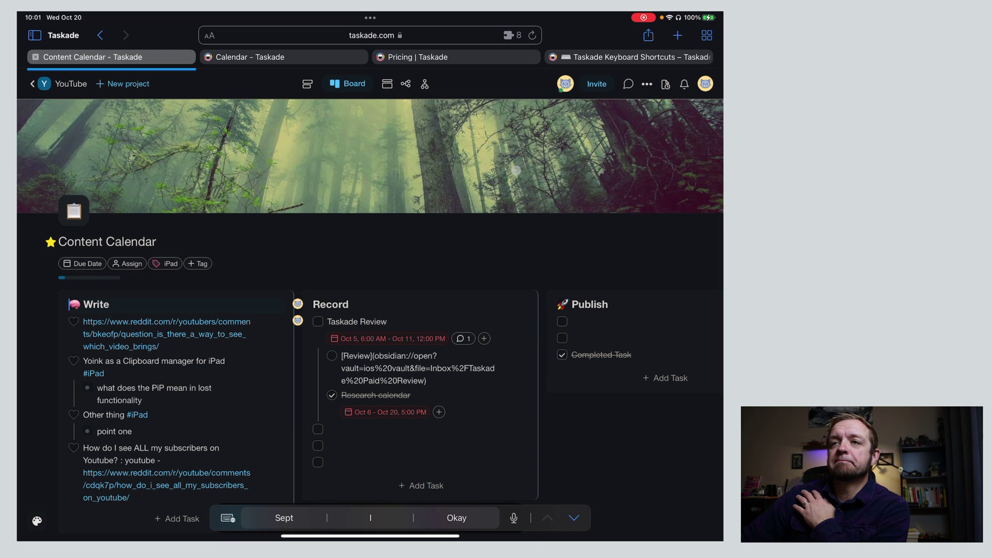
- Review the keyboard shortcuts article from the Formatting section through Editing, Views and Add On Menu to the cheat sheet
left_click(628, 57)
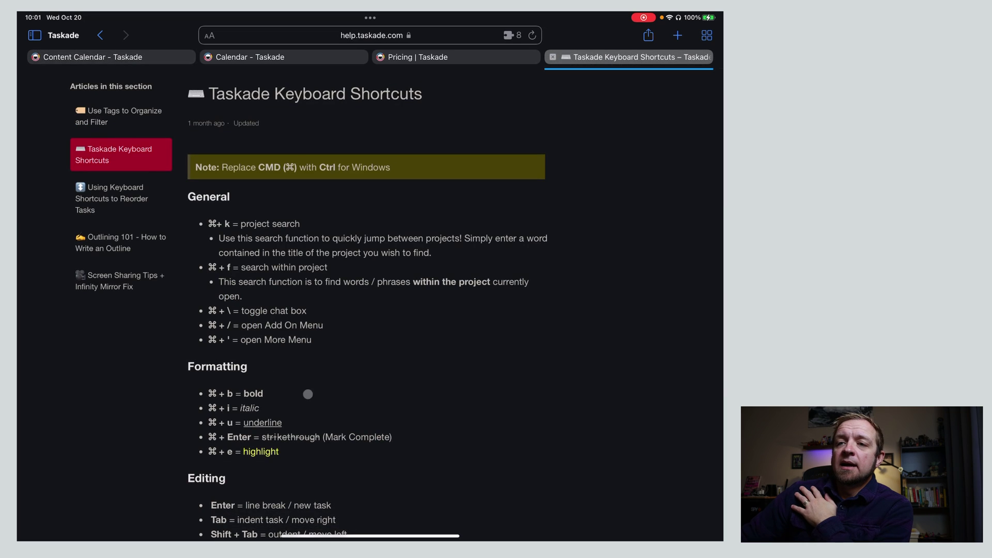
scroll(371, 409, "down", 3)
scroll(237, 369, "down", 3)
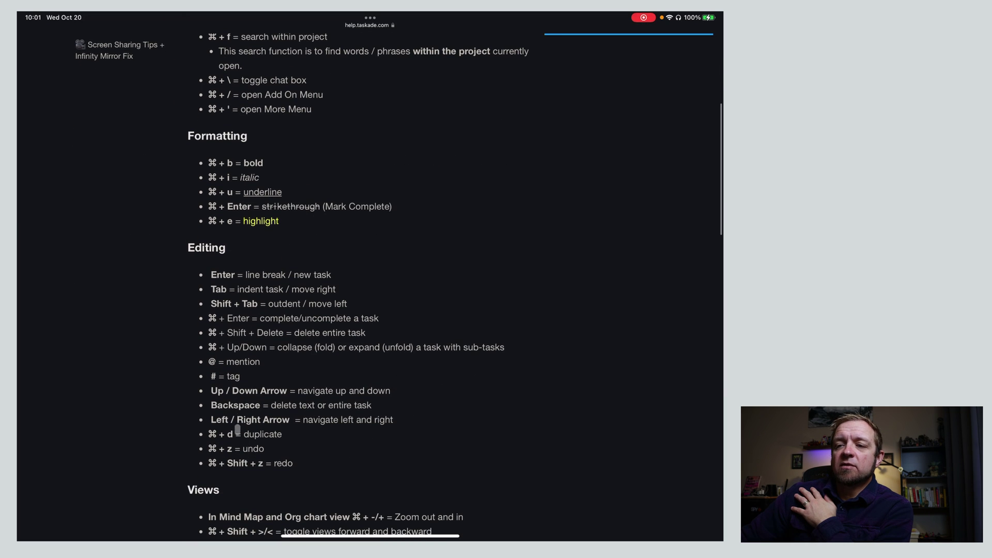
scroll(238, 422, "down", 5)
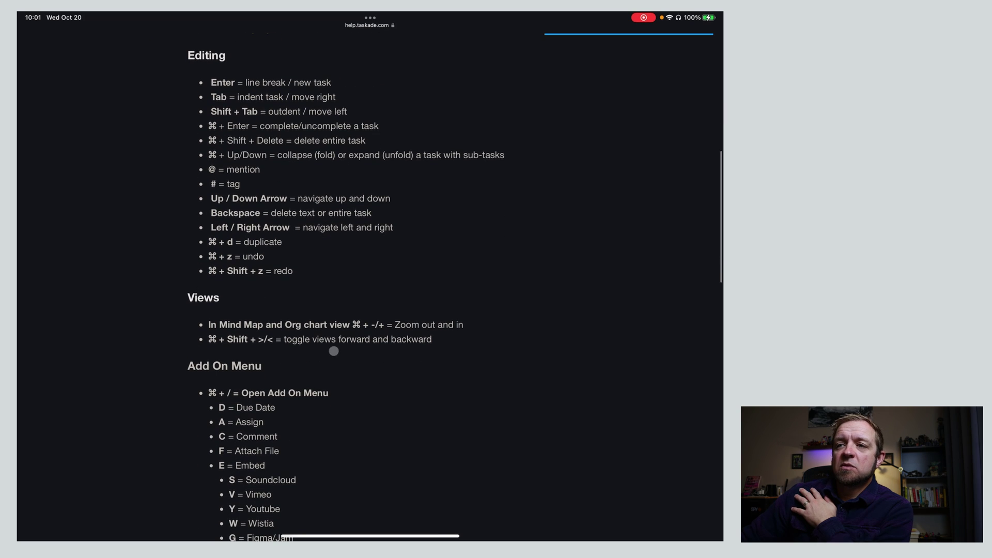
scroll(288, 391, "down", 4)
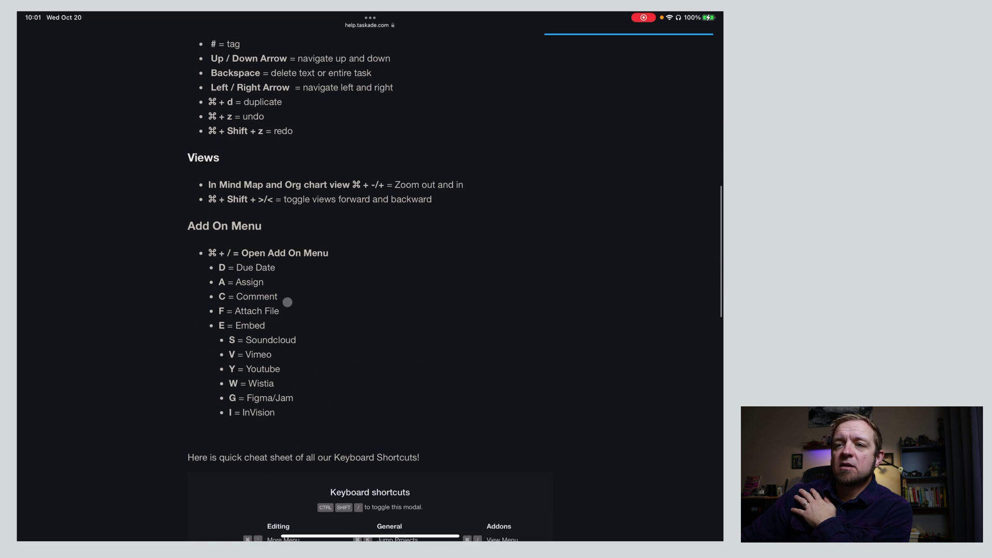
scroll(285, 363, "down", 5)
scroll(298, 412, "down", 3)
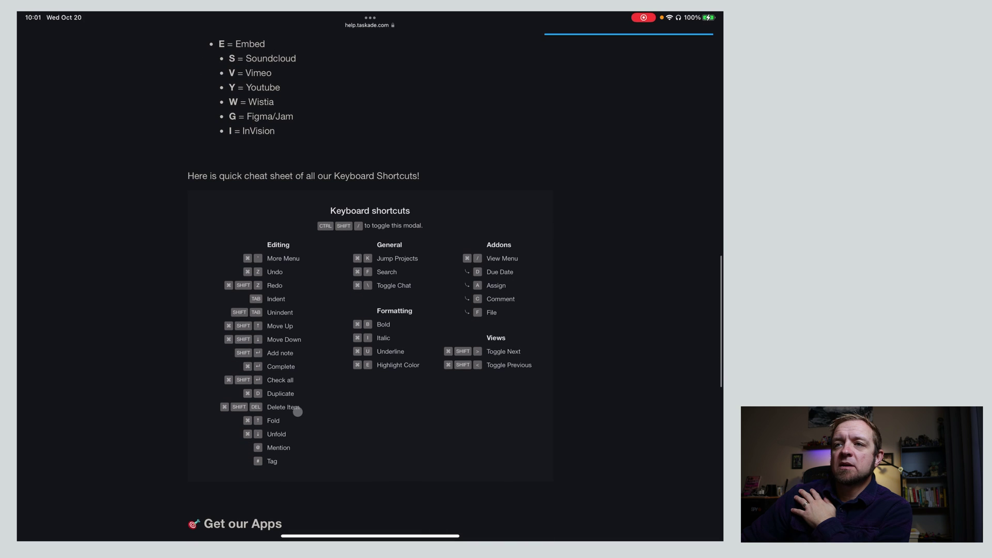
- View the share and save options for the cheat sheet image, dismiss them, and look over the rest of the article
right_click(371, 434)
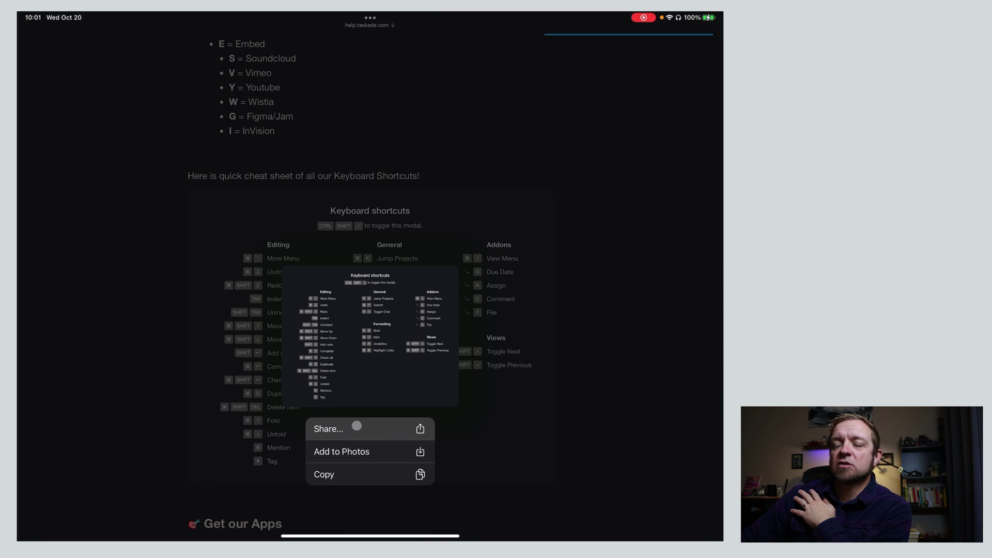
left_click(142, 391)
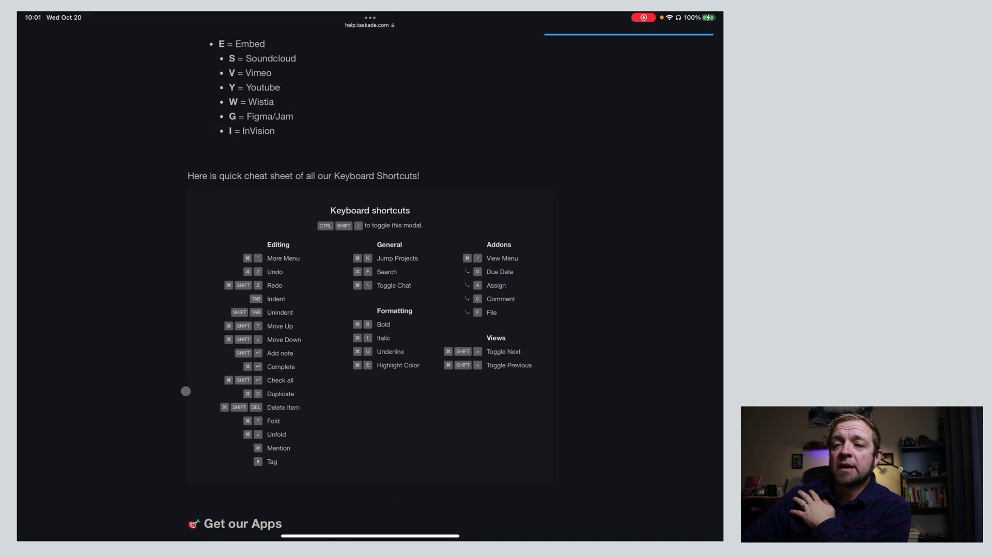
scroll(186, 391, "down", 5)
scroll(187, 390, "up", 10)
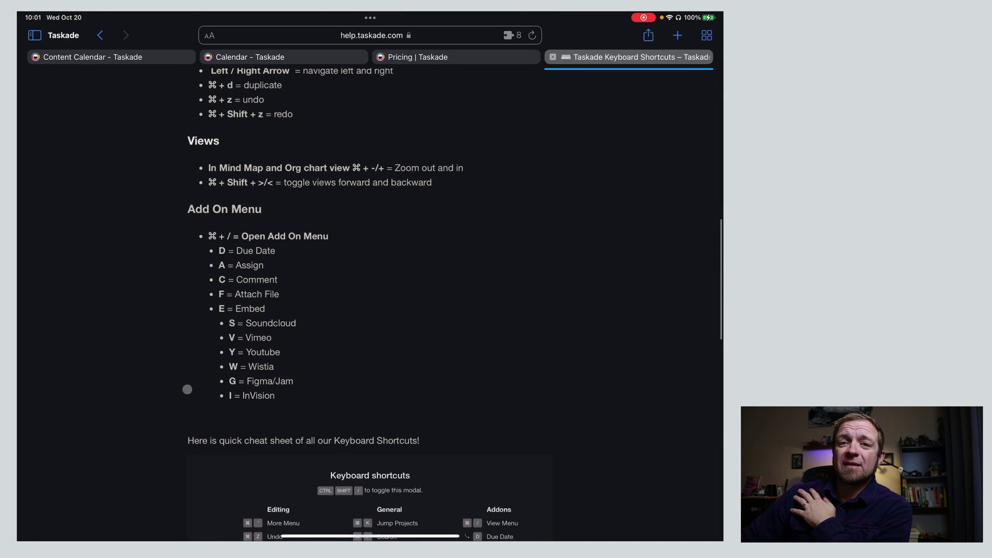